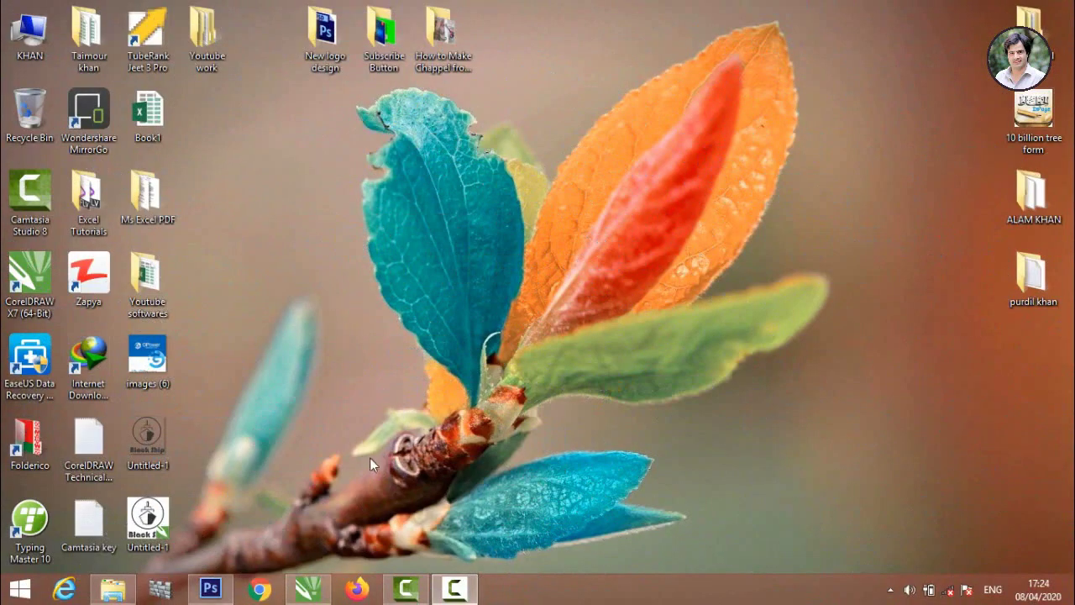
Restore the CorelDRAW X7 window showing the blank A4 landscape drawing Untitled-2
left_click(311, 587)
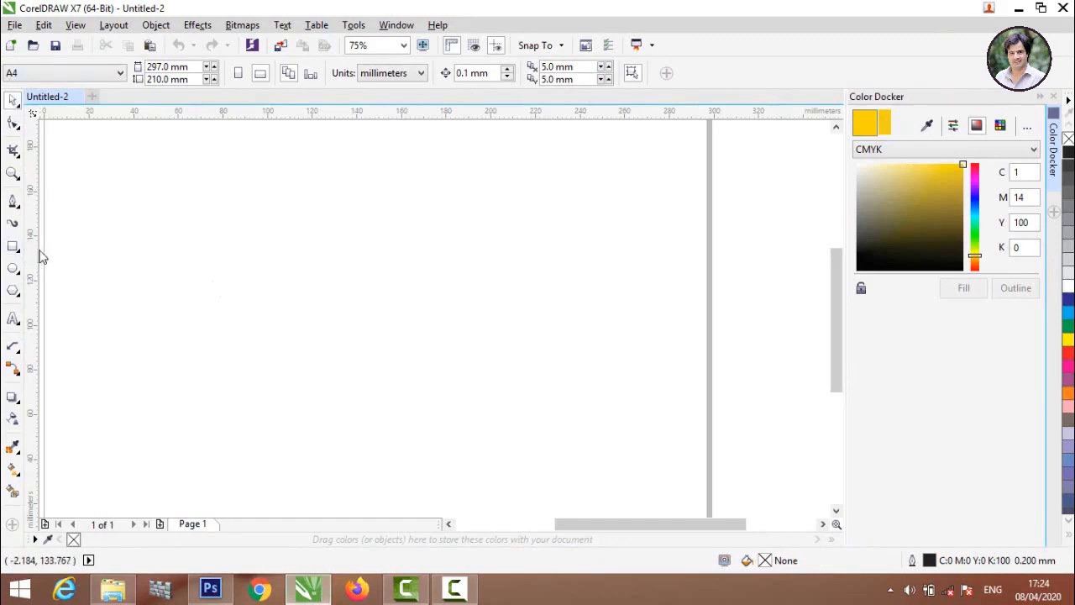
Place vertical guidelines at about 140, 120, 100, 80 and 60 mm, 20 mm apart
left_click_drag(42, 256, 357, 274)
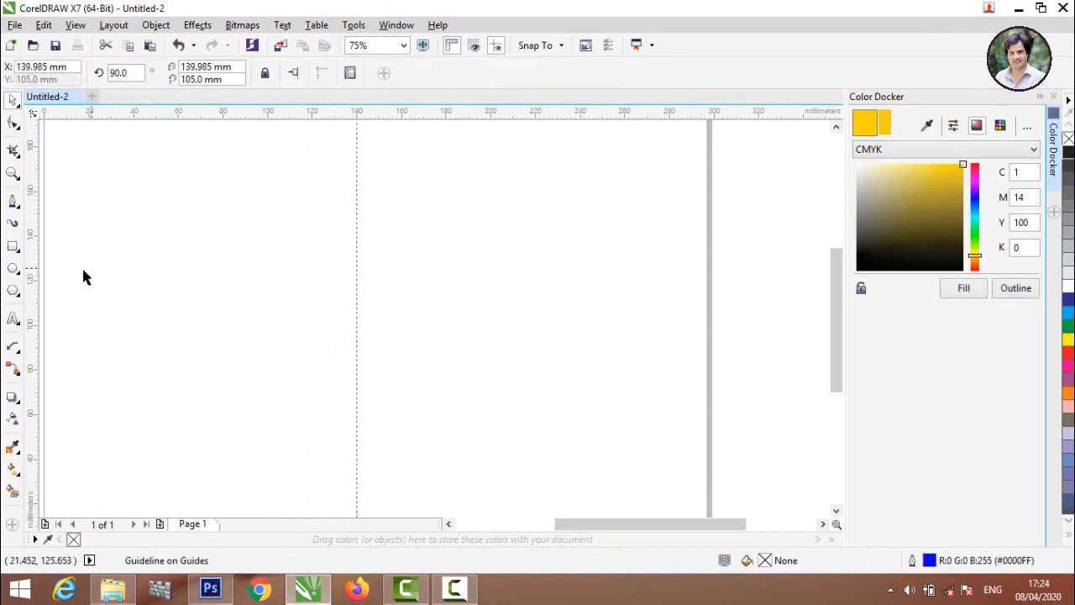
left_click_drag(34, 267, 314, 282)
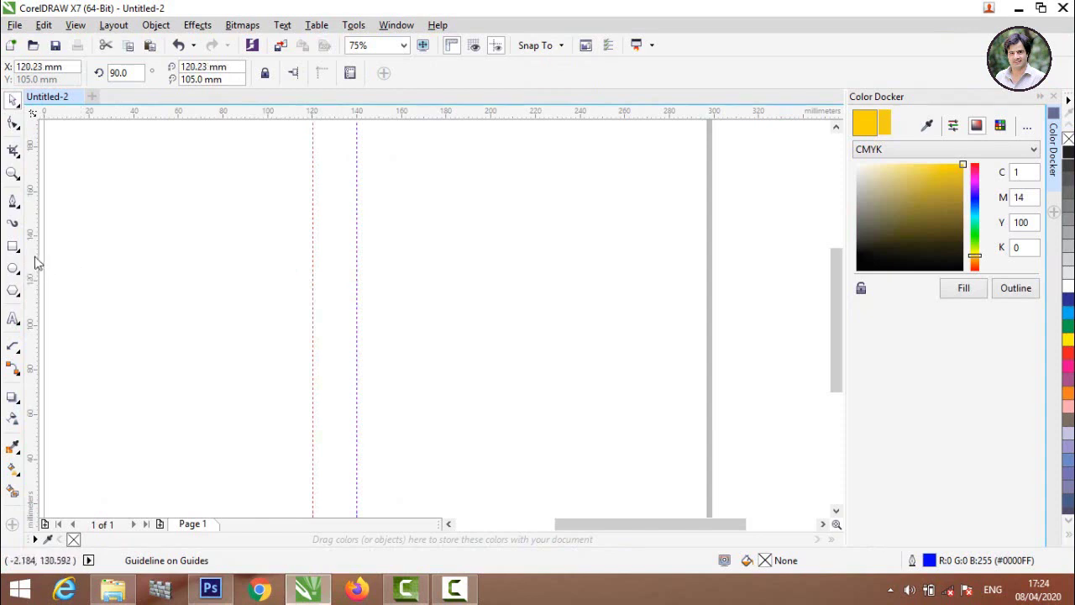
left_click_drag(33, 264, 269, 268)
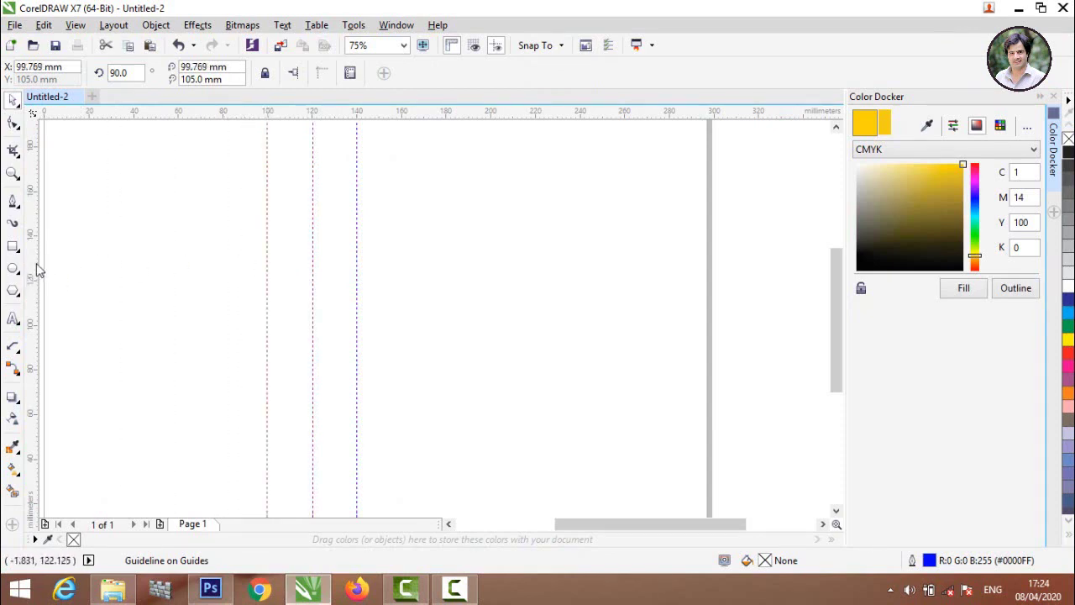
left_click_drag(37, 269, 223, 287)
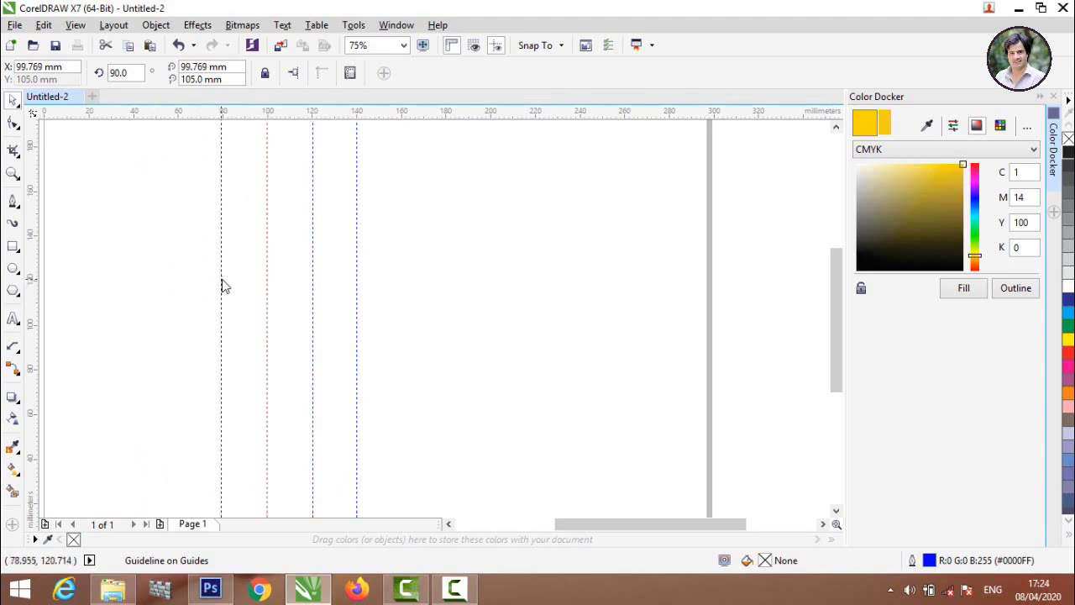
left_click_drag(223, 287, 222, 286)
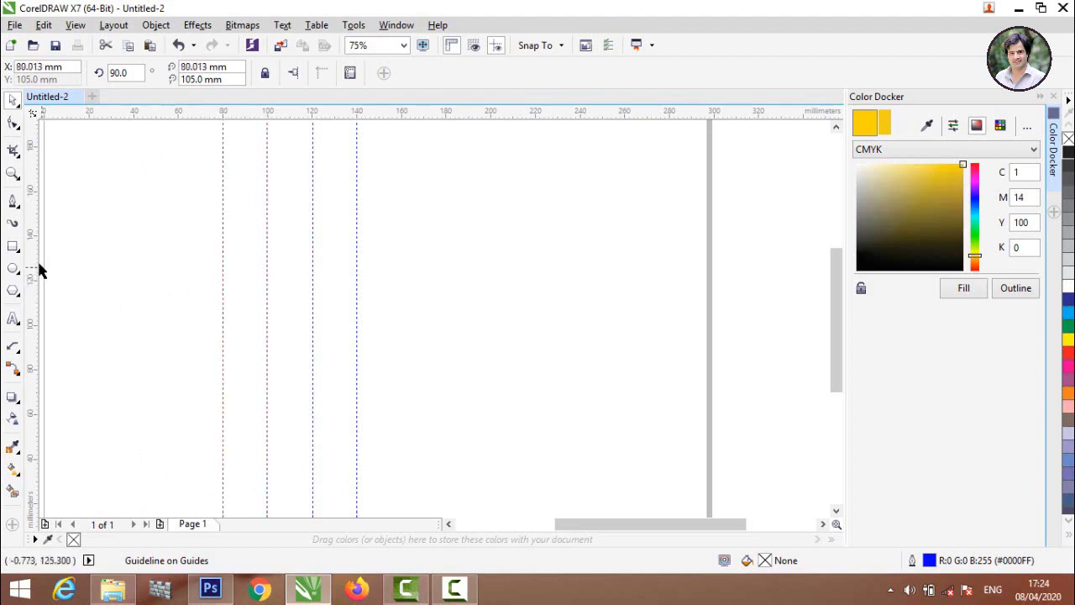
left_click_drag(34, 265, 177, 275)
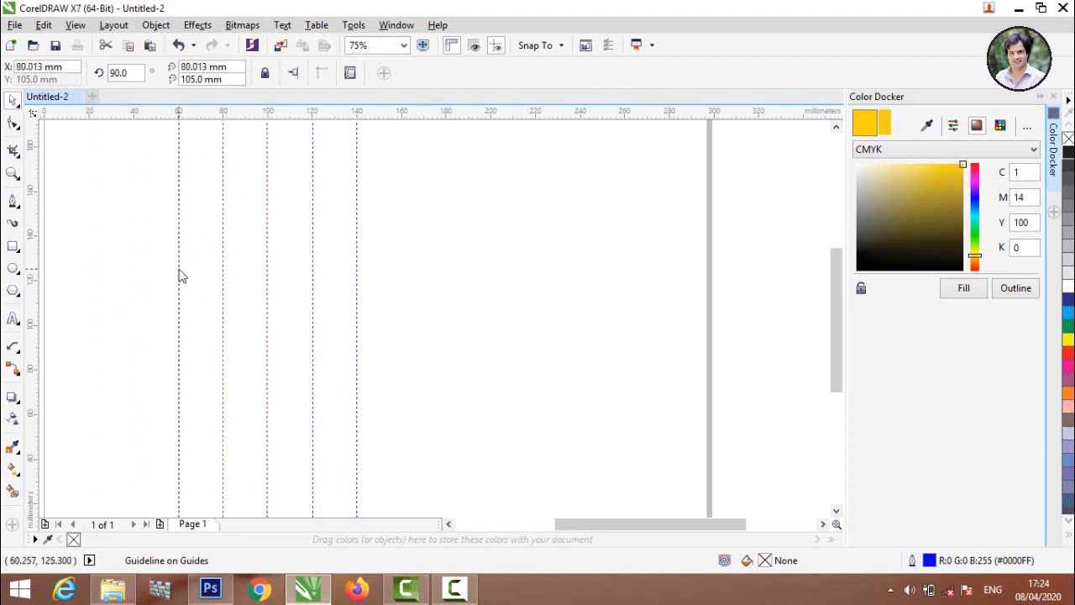
left_click_drag(178, 269, 178, 270)
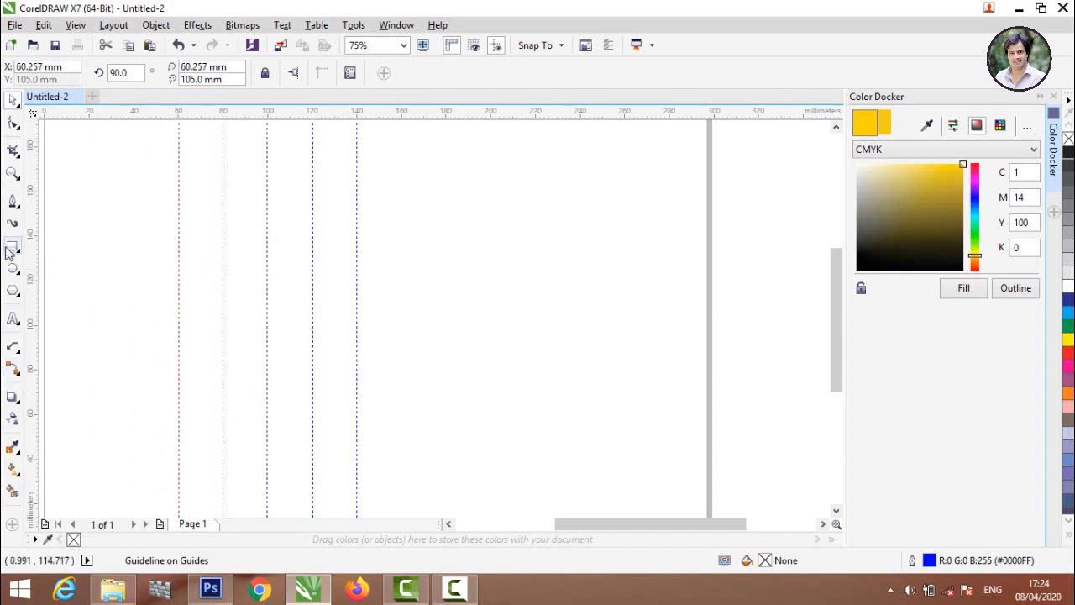
Draw a closed Bezier pentagon with corners snapped to the 60–140 mm guidelines
left_click(90, 208)
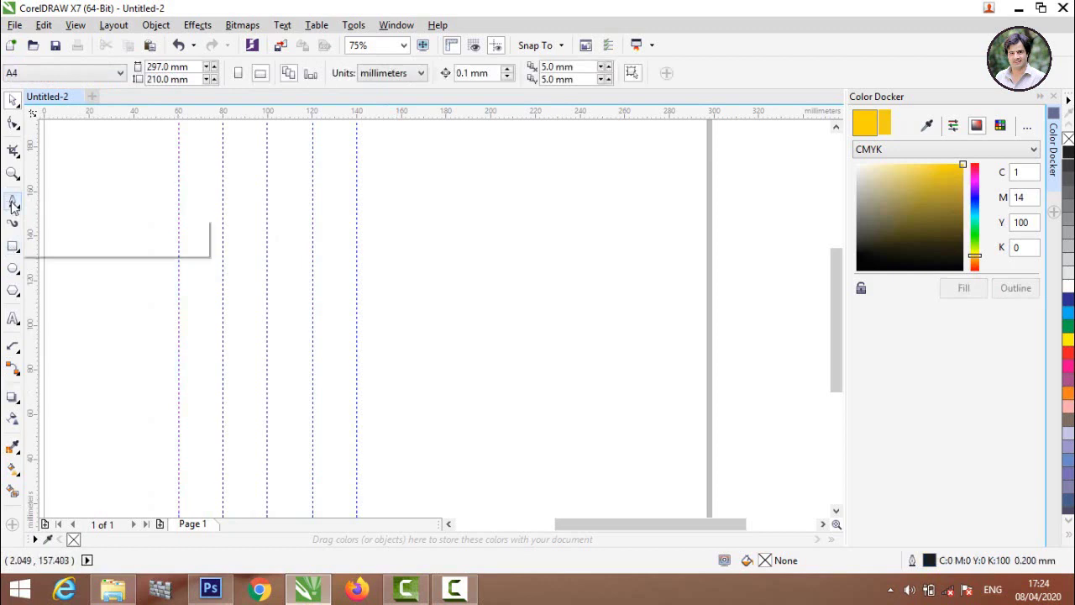
left_click(14, 203)
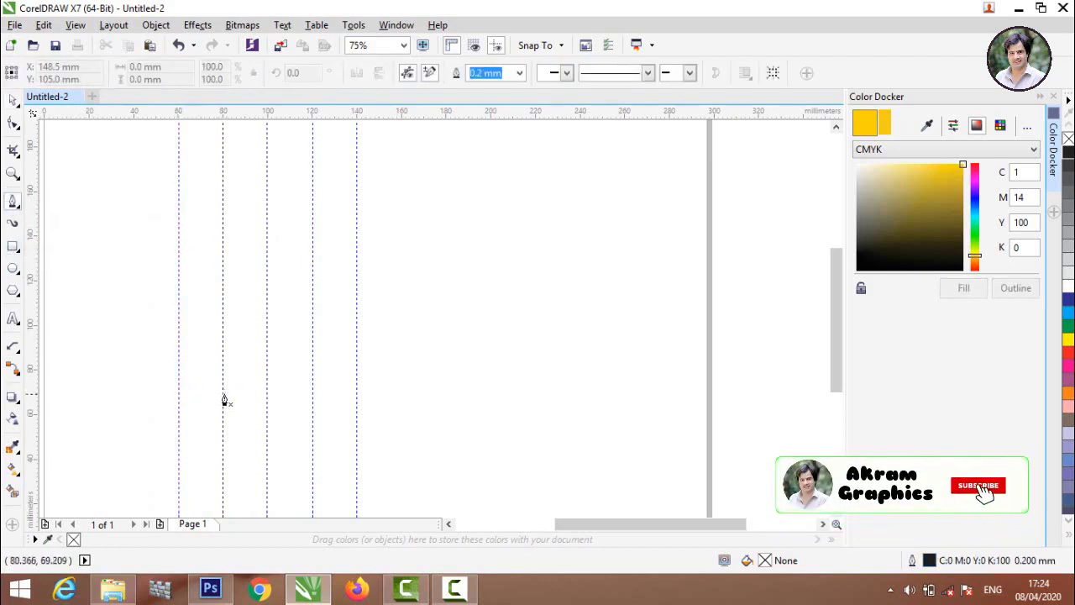
left_click(223, 396)
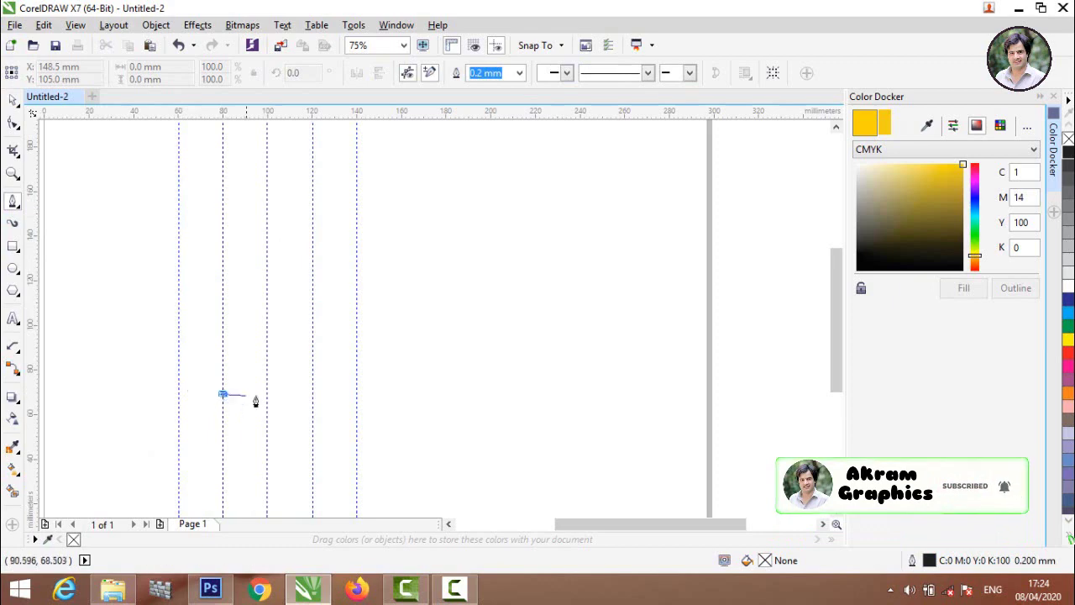
left_click(313, 394)
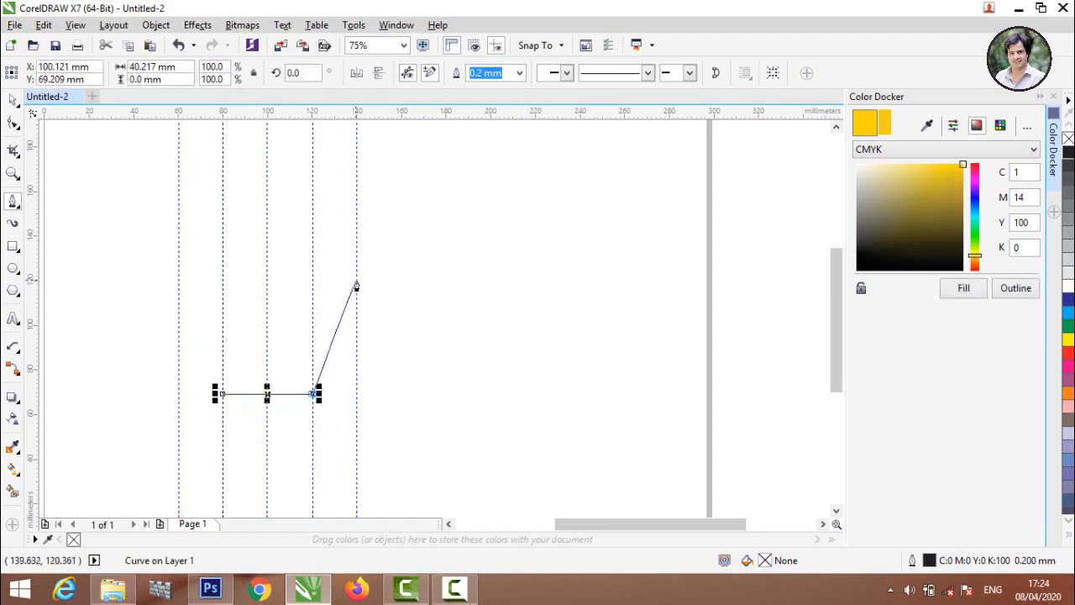
left_click(356, 279)
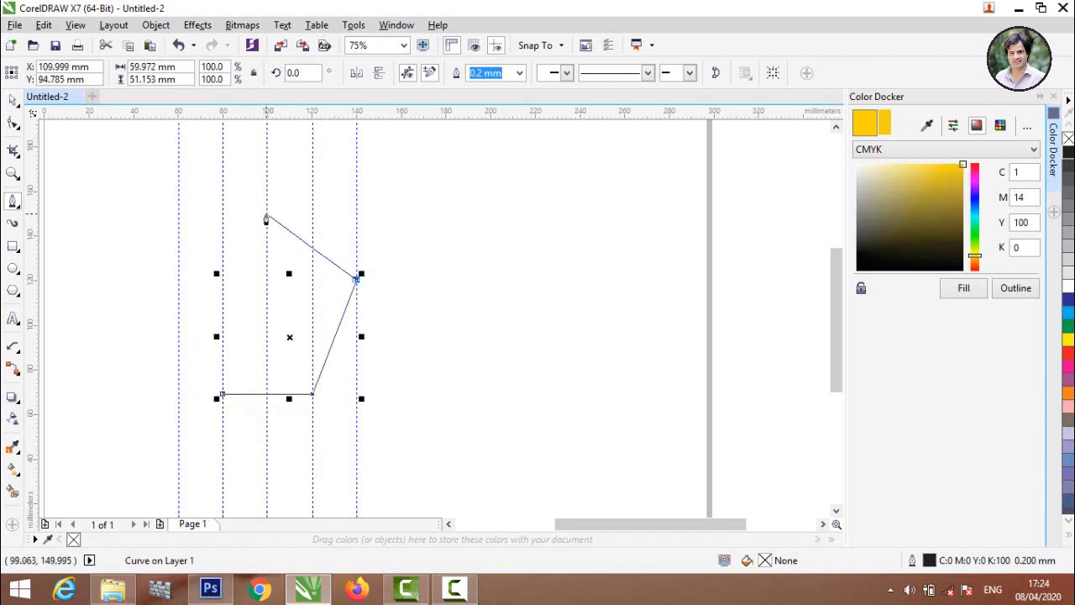
left_click(266, 216)
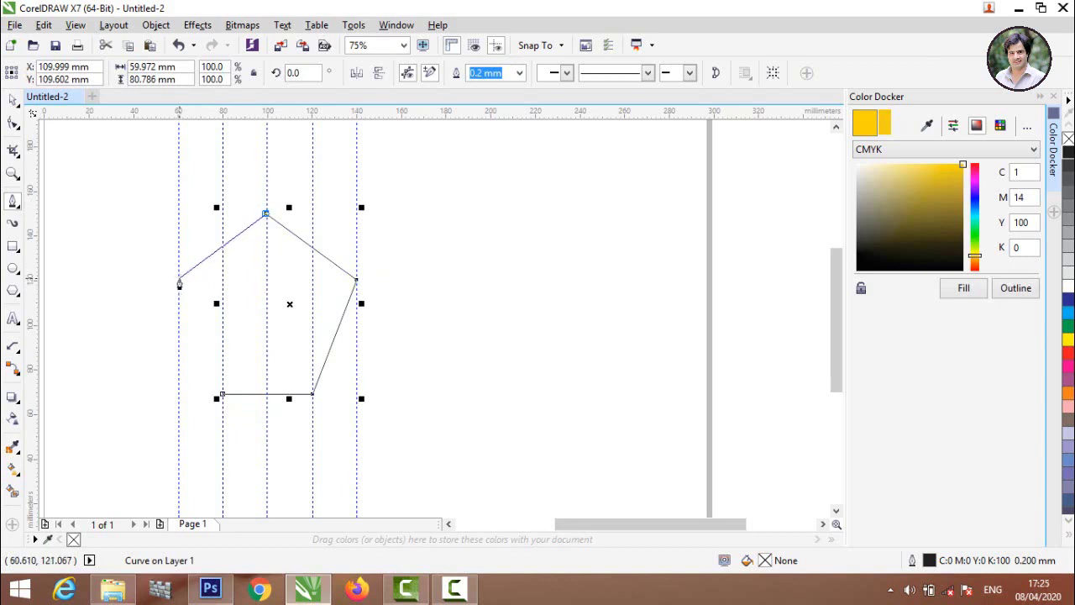
left_click(178, 280)
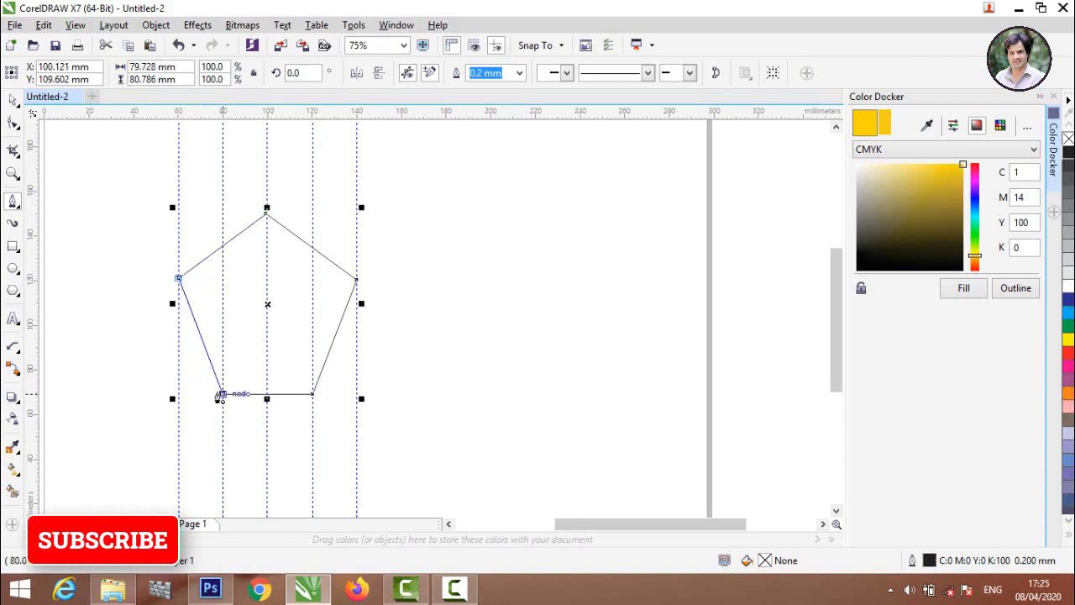
left_click(221, 394)
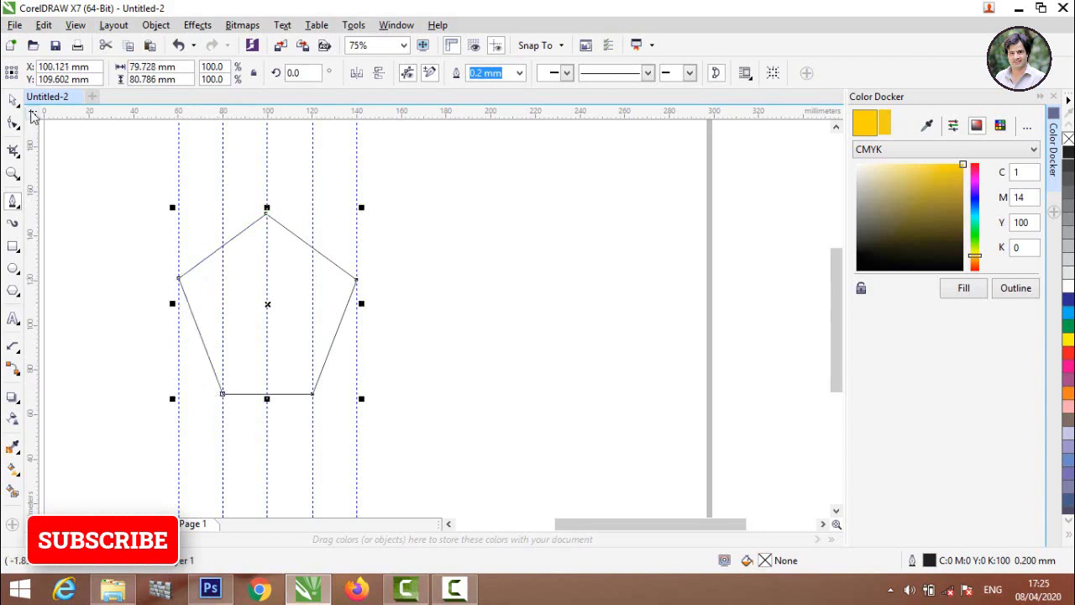
Select the pentagon's bottom edge with the Shape tool and convert it to a curve
left_click(13, 102)
left_click(134, 207)
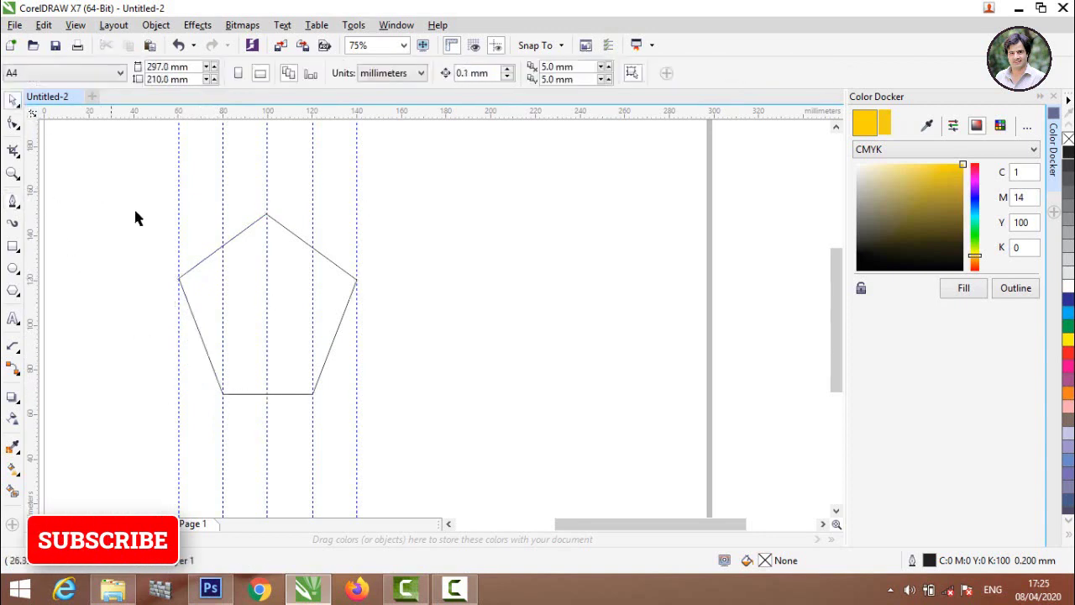
left_click(262, 395)
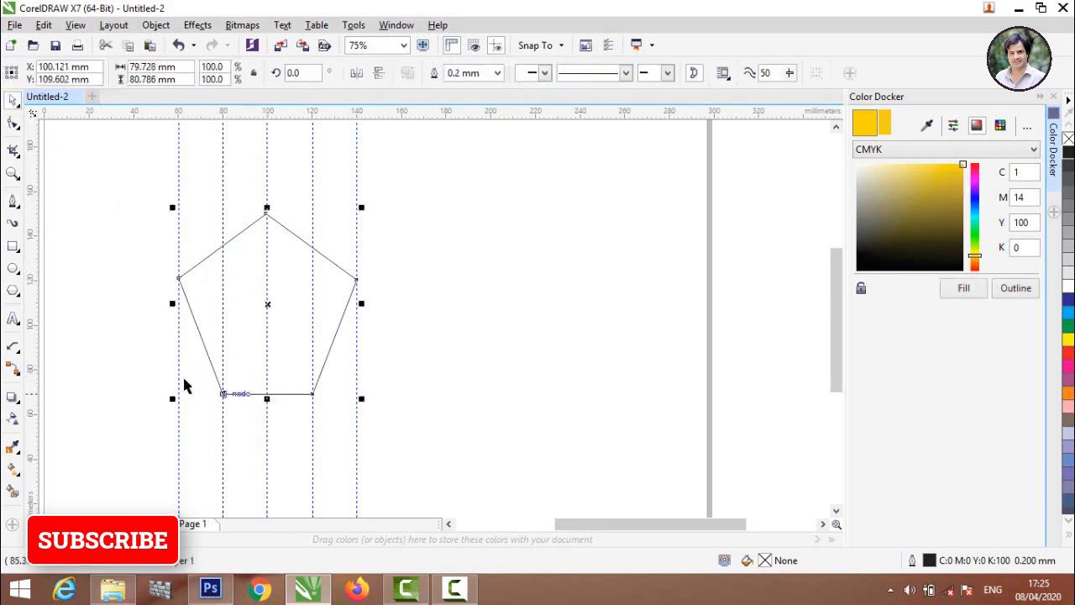
left_click(13, 123)
scroll(278, 393, "up", 1)
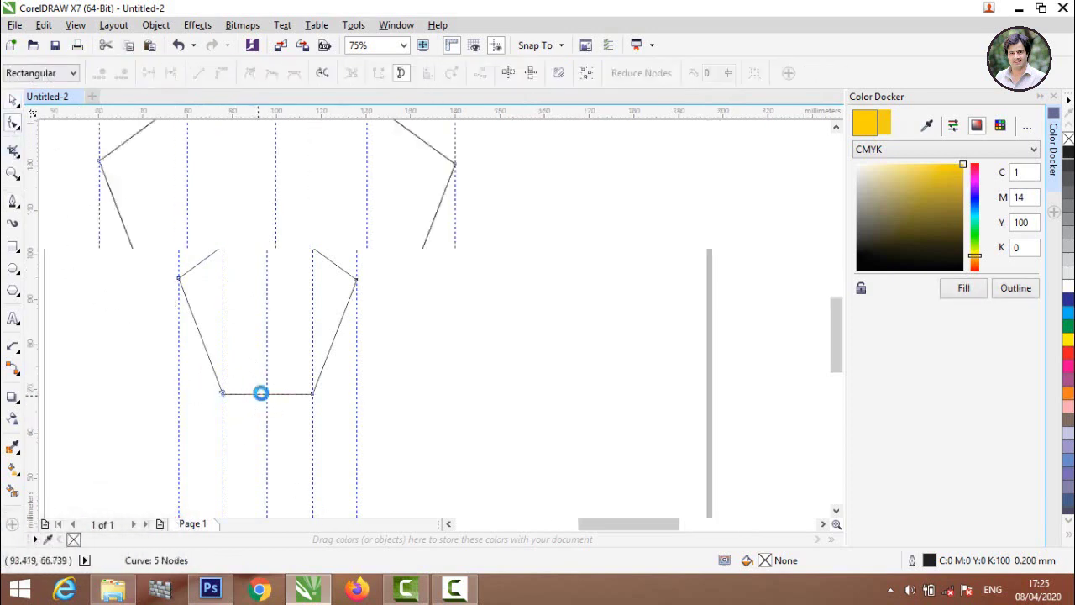
scroll(282, 395, "up", 1)
left_click(288, 392)
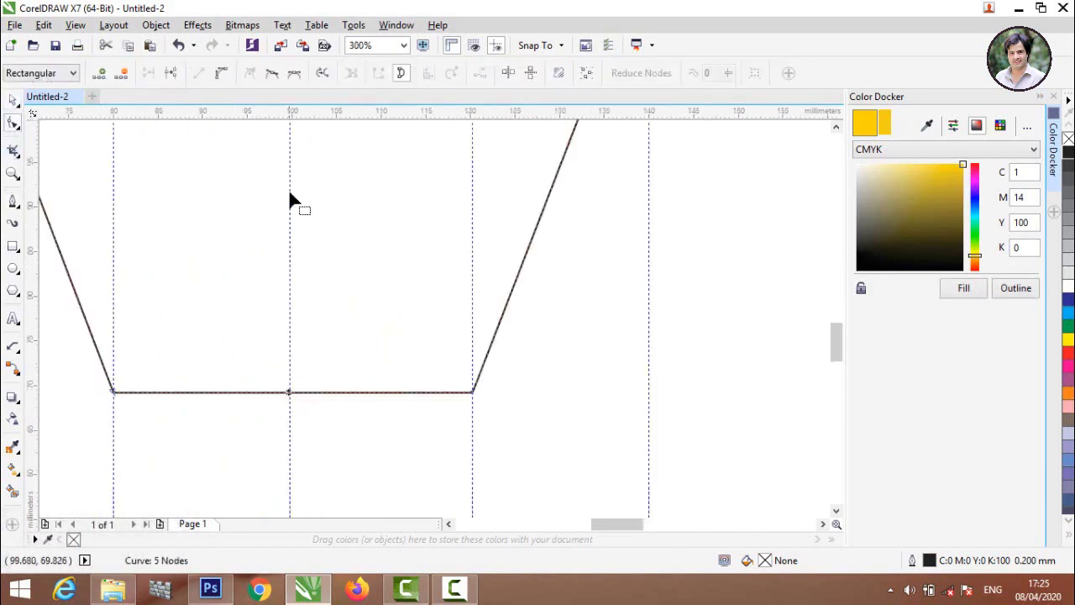
left_click(225, 77)
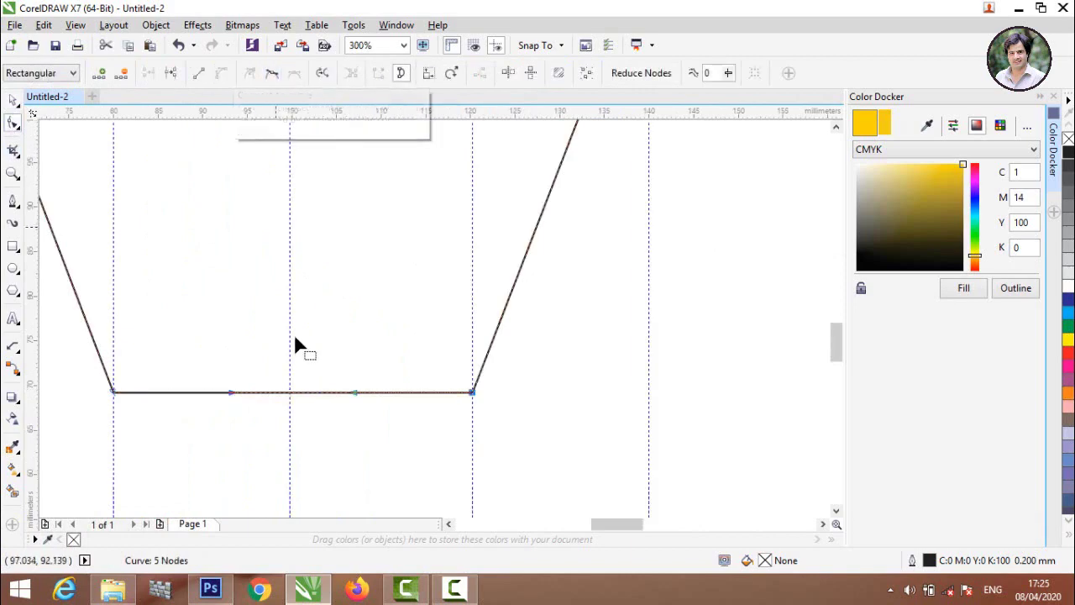
Drag the bottom curve's handles down into a shallow, even downward sag
left_click_drag(355, 393, 356, 431)
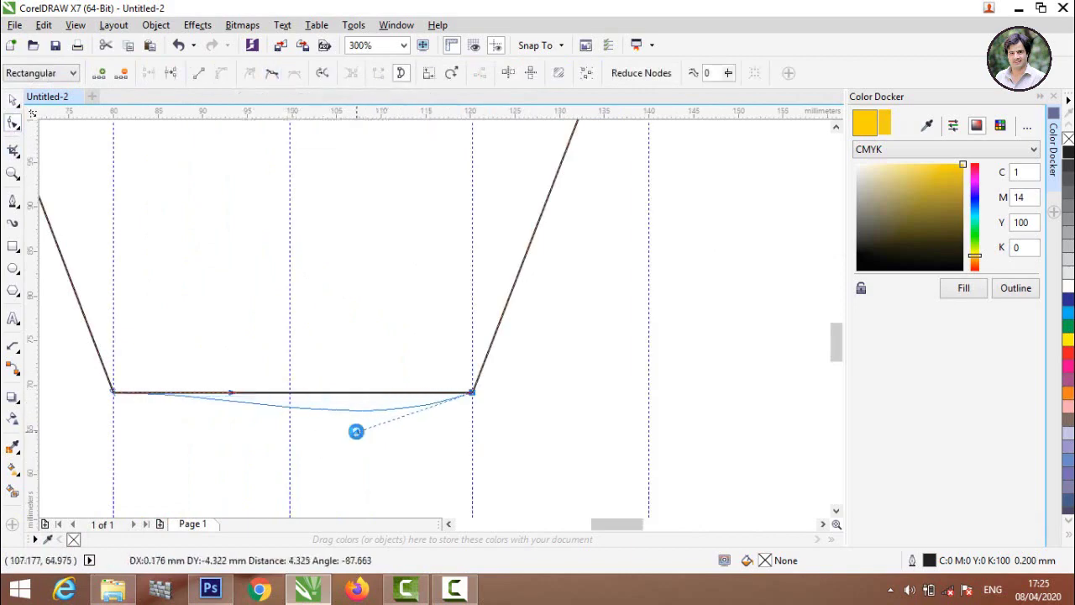
left_click_drag(231, 392, 216, 428)
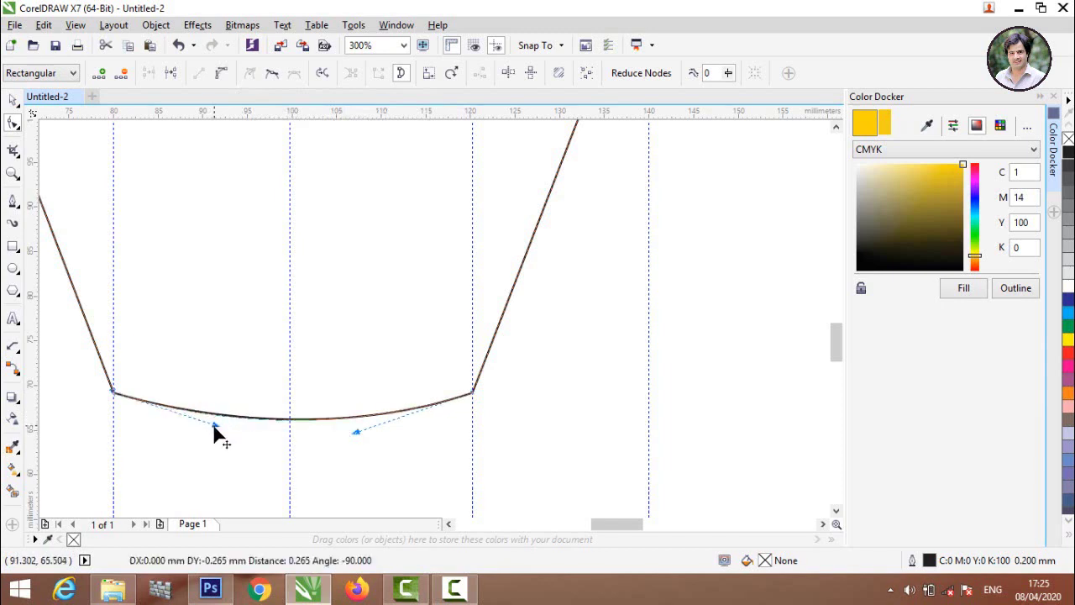
left_click_drag(352, 437, 348, 436)
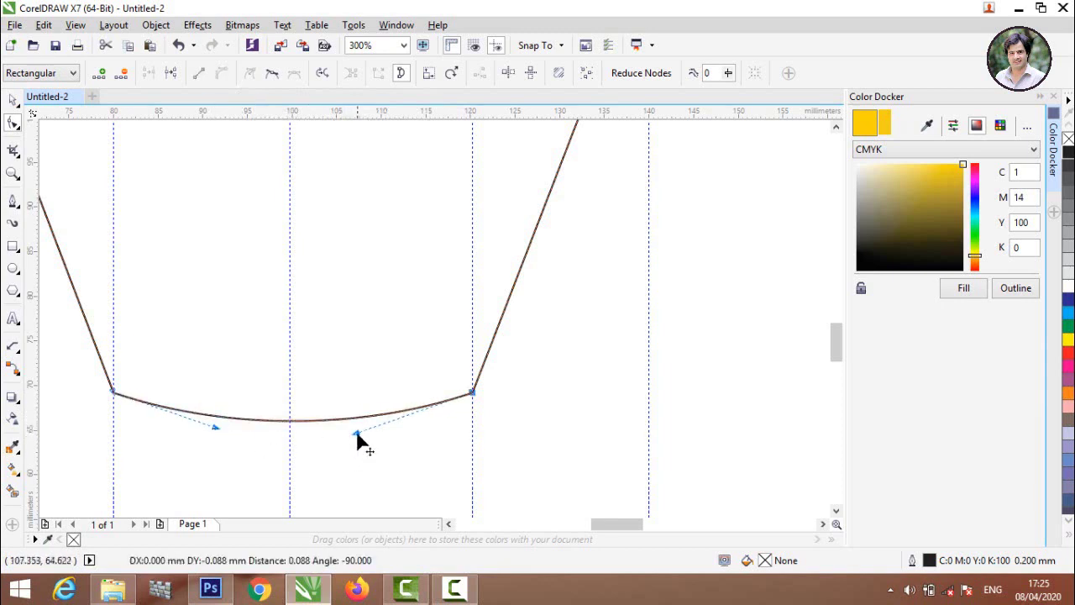
scroll(340, 430, "down", 1)
scroll(252, 403, "down", 2)
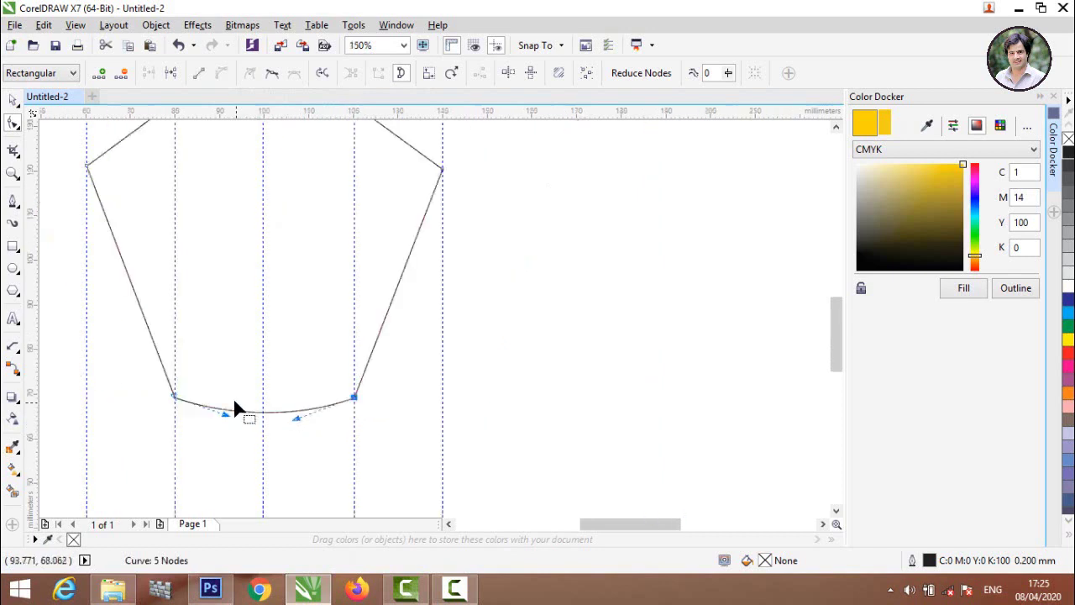
scroll(233, 393, "down", 1)
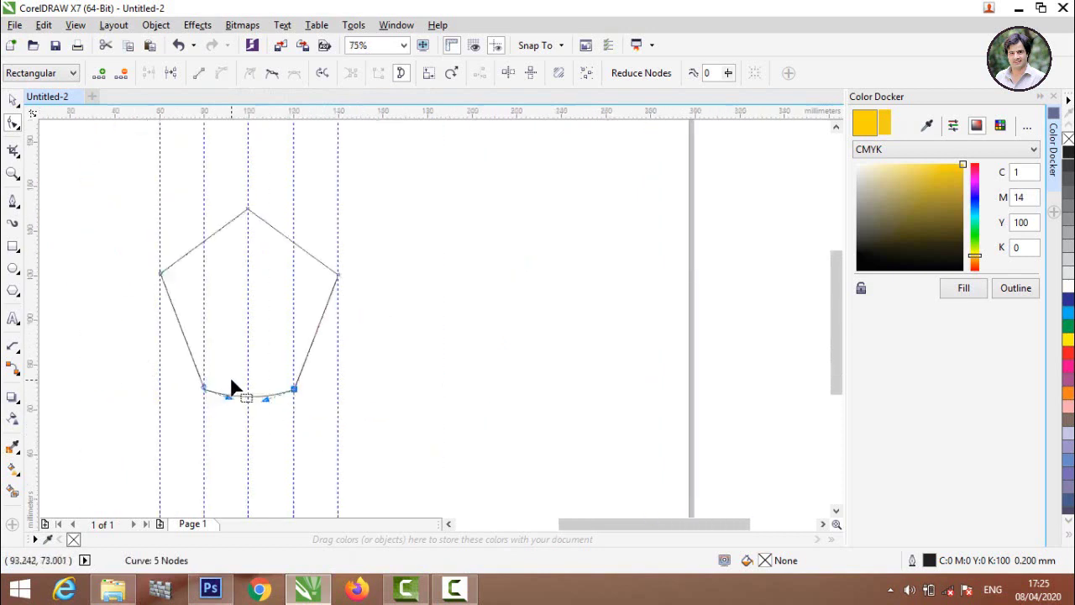
left_click(13, 101)
Add a horizontal guideline just below the pentagon's side corners
left_click(73, 173)
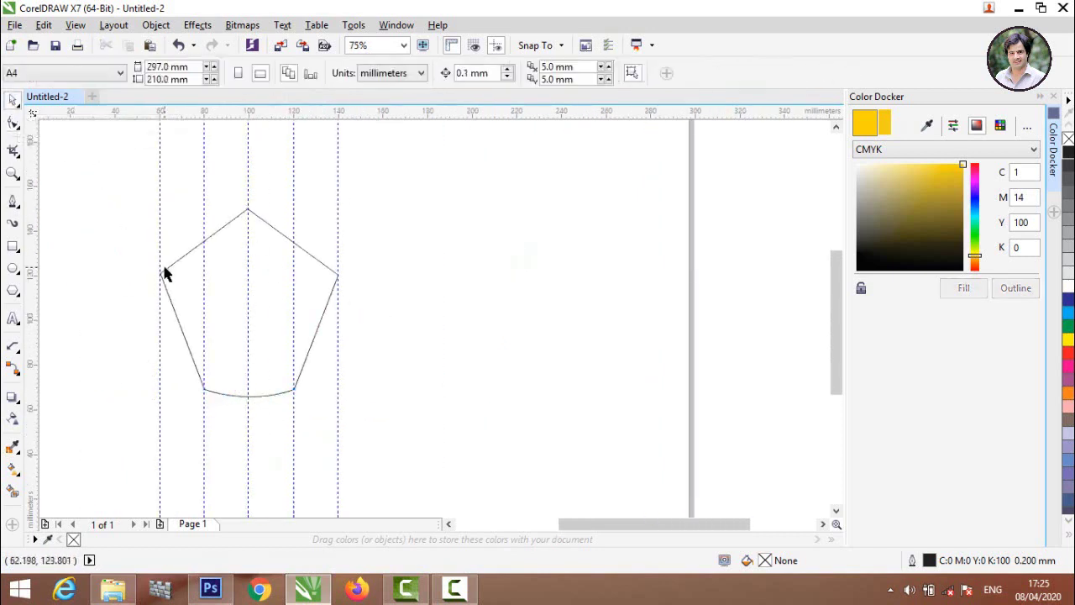
scroll(184, 257, "down", 2)
scroll(184, 257, "up", 2)
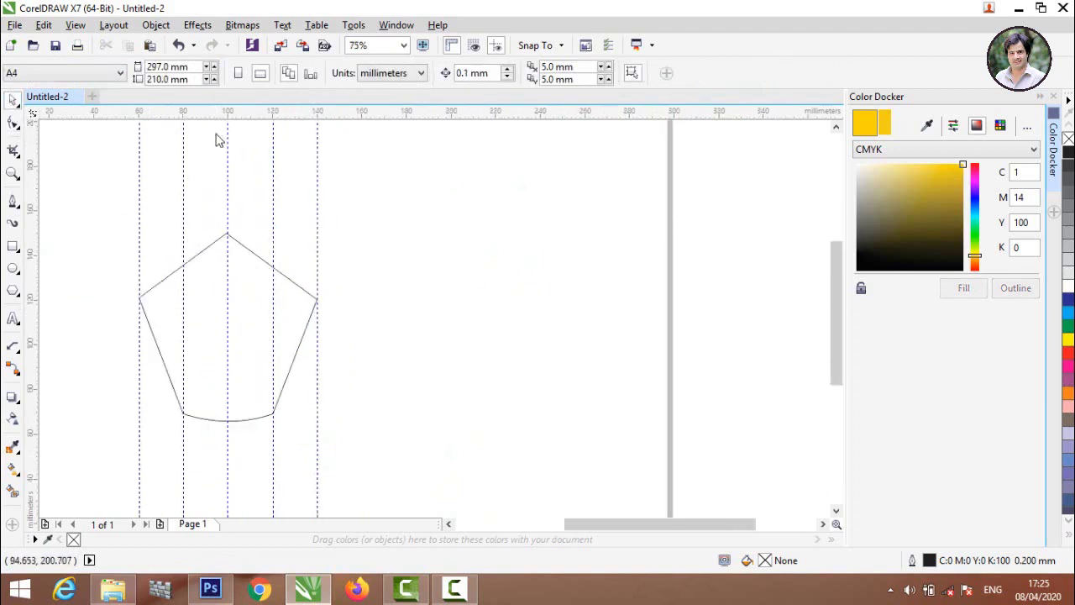
left_click_drag(217, 110, 240, 302)
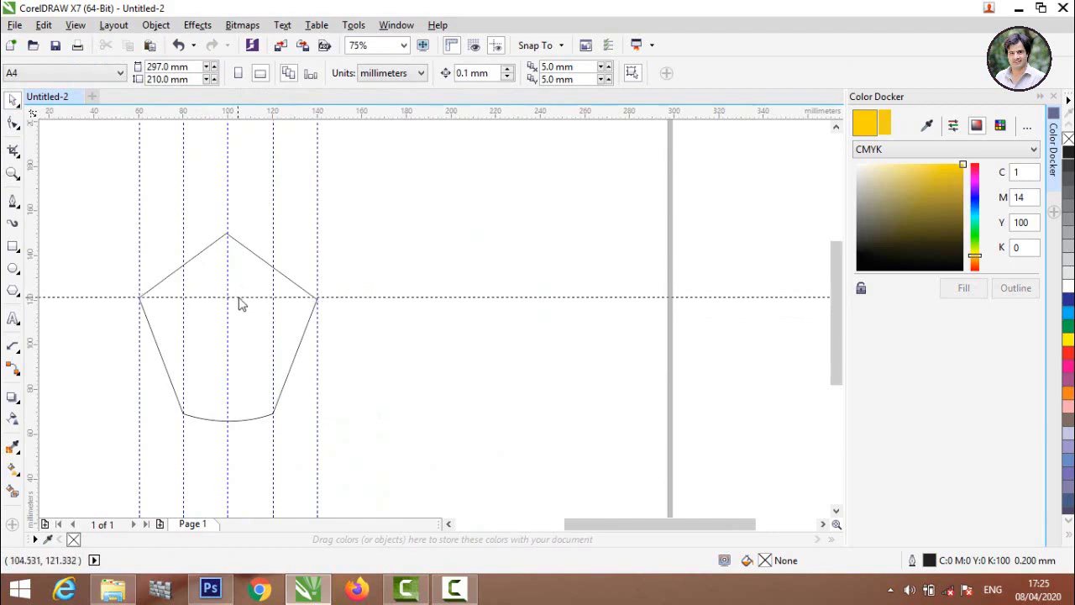
left_click_drag(239, 306, 240, 300)
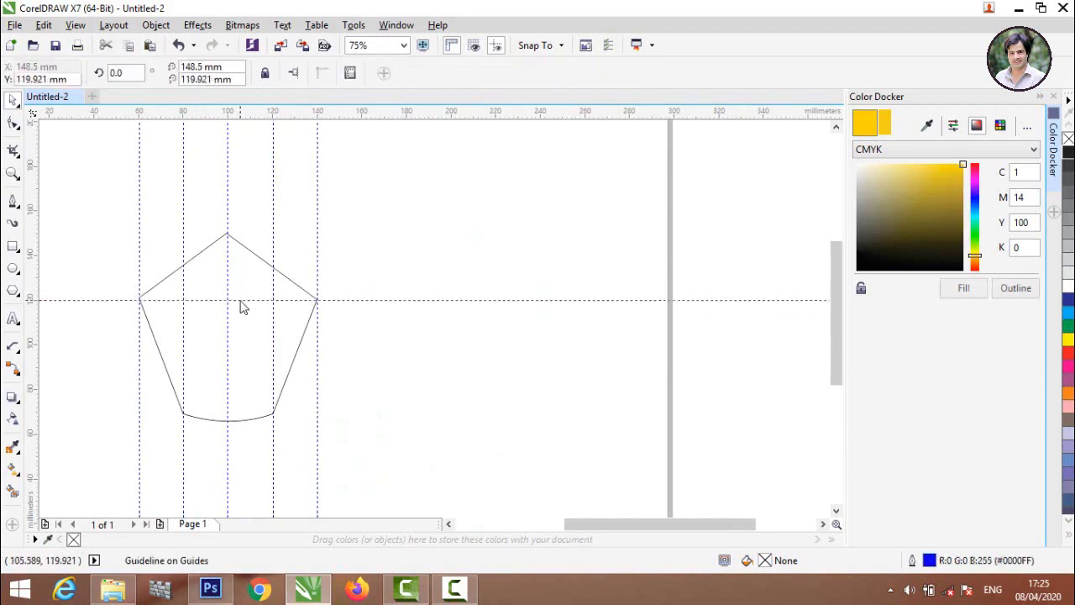
scroll(123, 336, "up", 2)
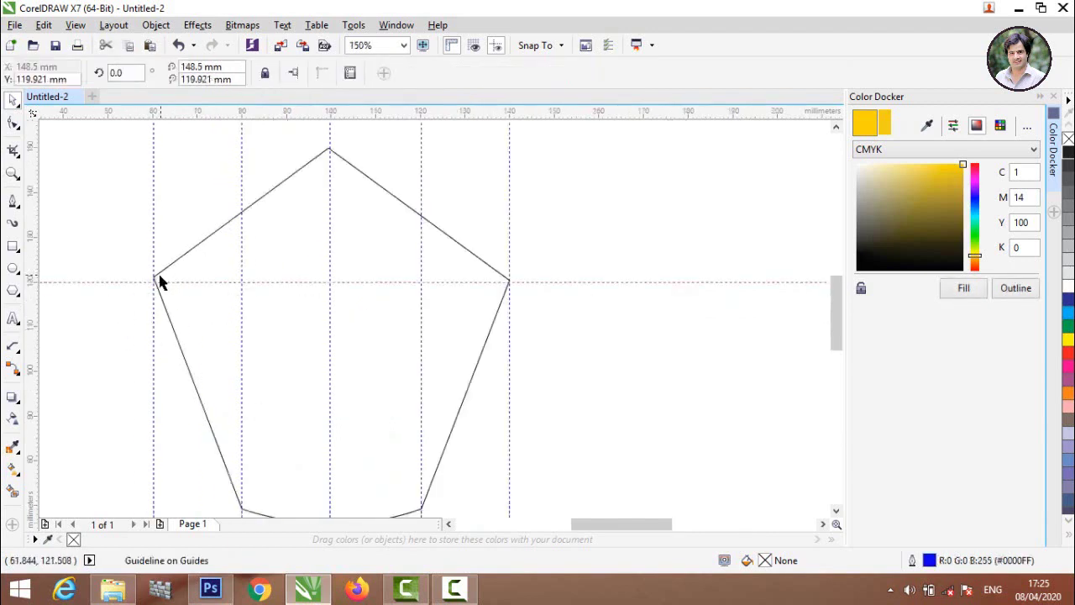
scroll(152, 276, "up", 4)
Move the pentagon's left and right corner nodes down onto the horizontal guide
left_click(155, 291)
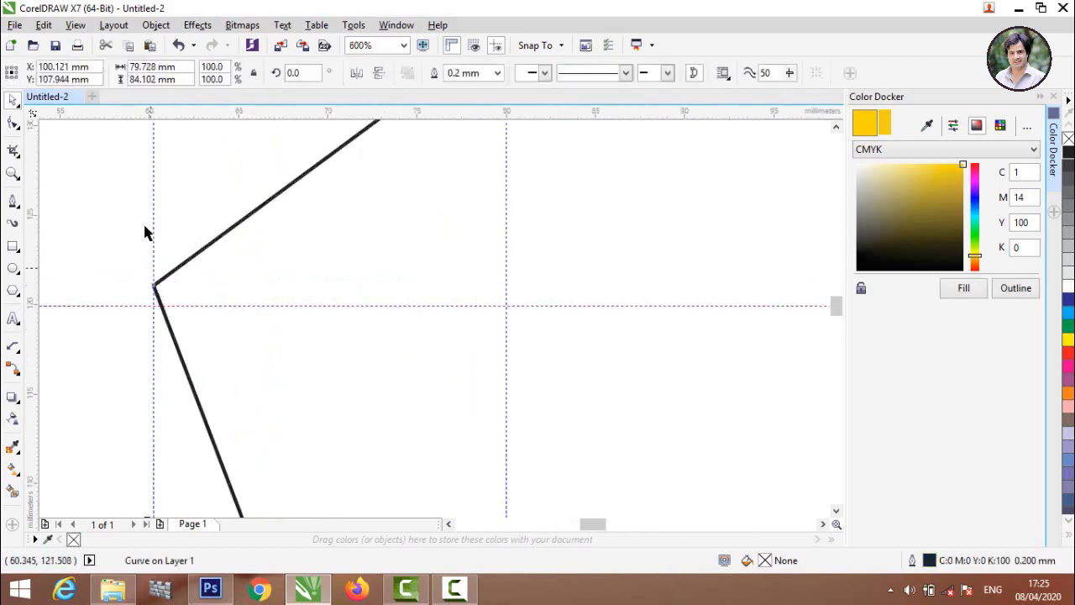
left_click(13, 124)
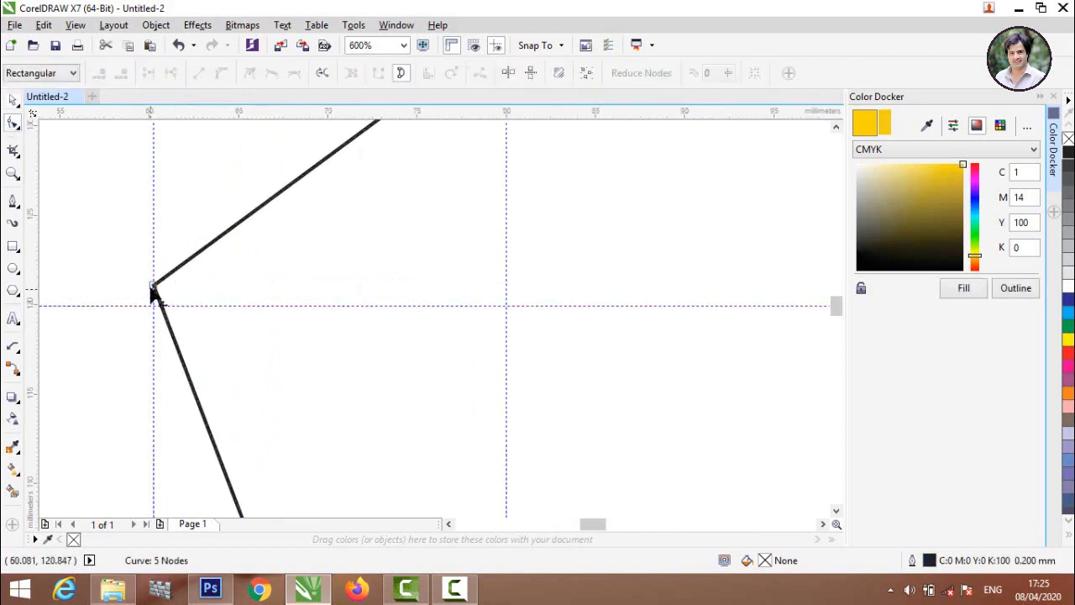
left_click_drag(152, 288, 152, 304)
scroll(159, 336, "down", 2)
scroll(180, 370, "down", 1)
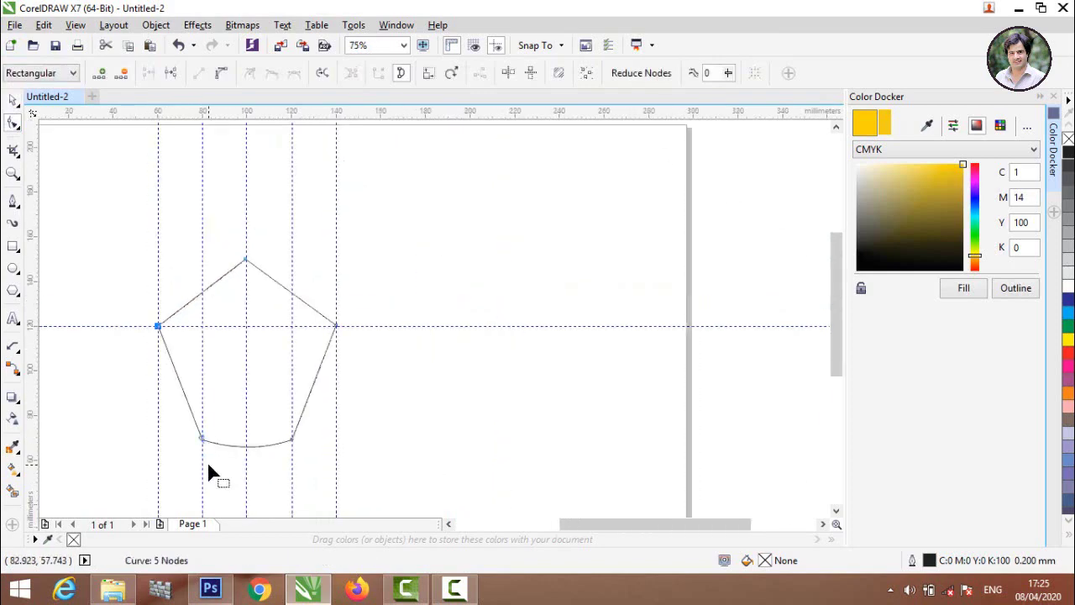
scroll(209, 468, "up", 1)
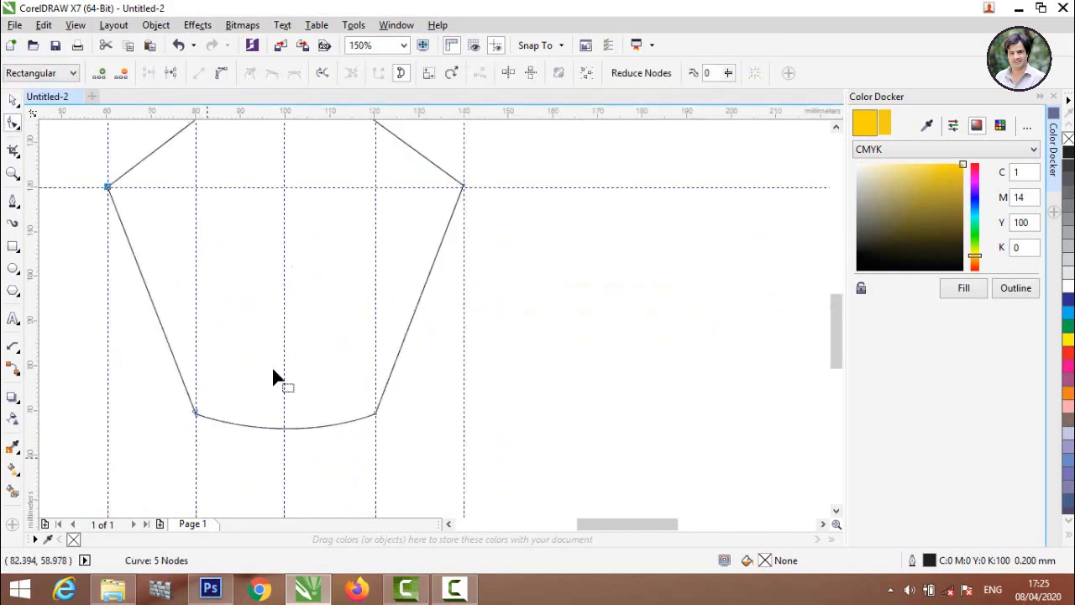
scroll(457, 188, "up", 3)
scroll(539, 248, "up", 2)
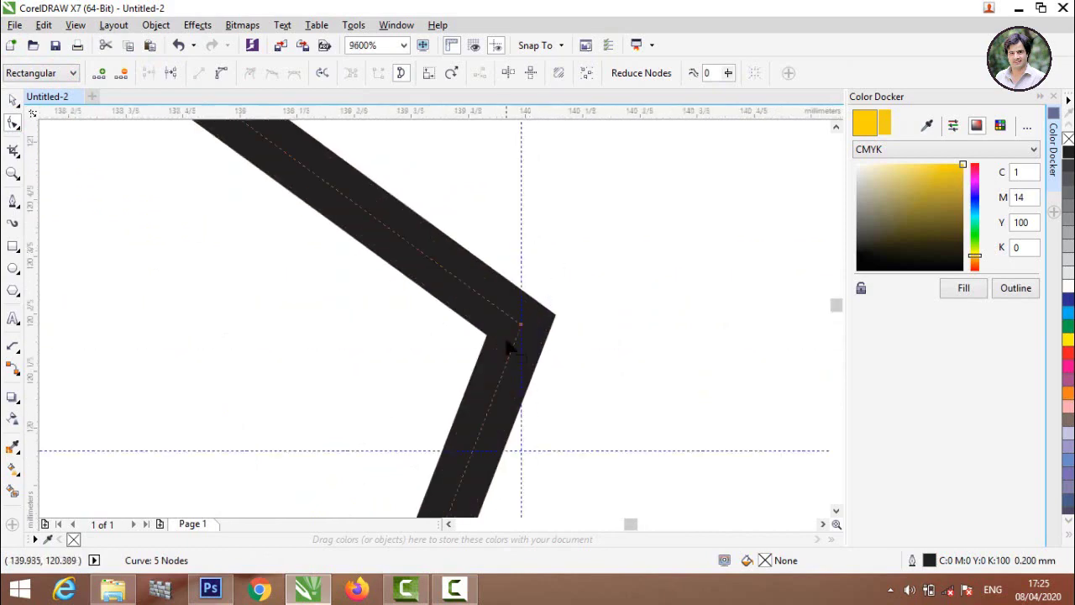
left_click_drag(507, 346, 510, 382)
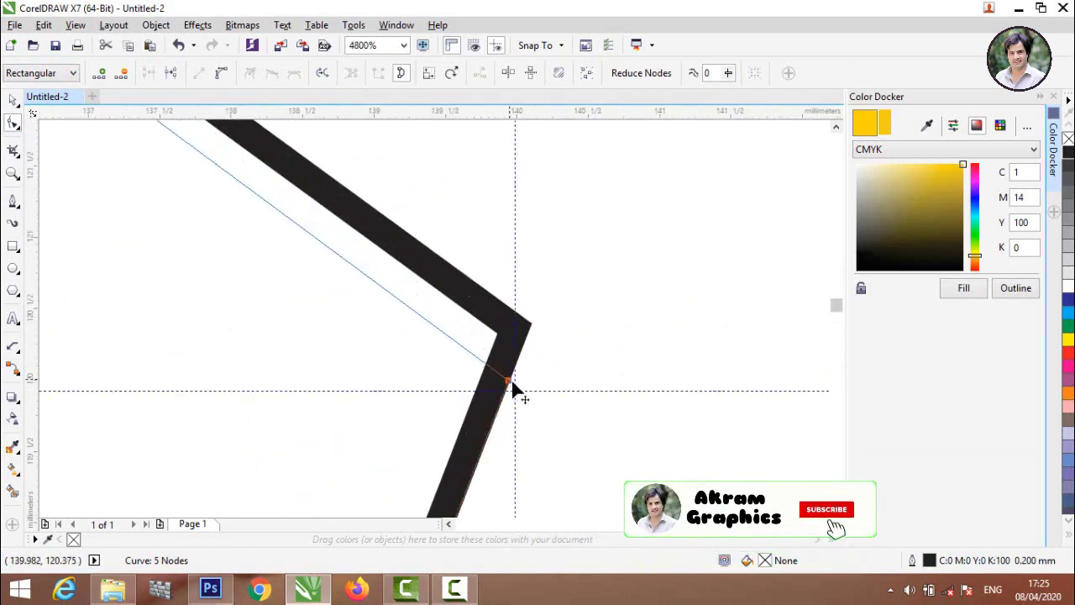
scroll(510, 382, "down", 1)
scroll(511, 382, "down", 1)
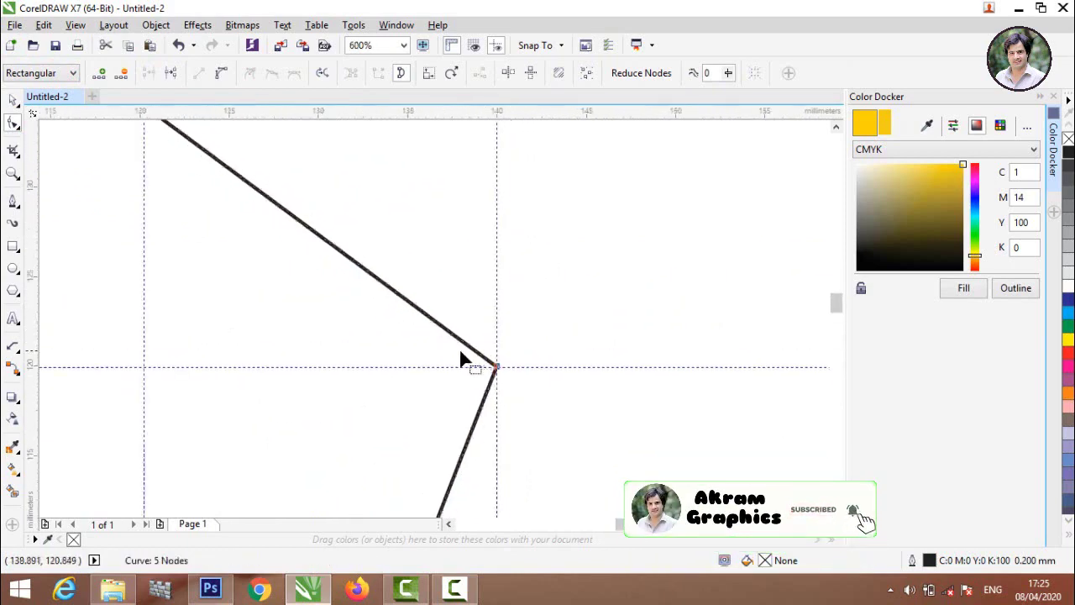
scroll(363, 344, "down", 3)
scroll(218, 294, "down", 2)
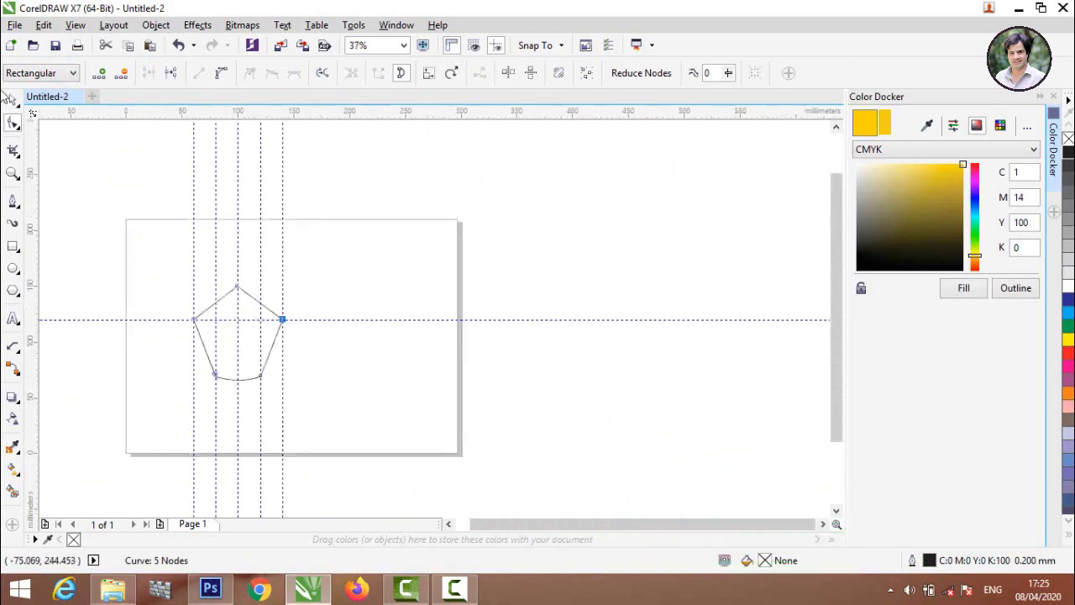
Delete the 100 mm vertical guideline
left_click(13, 99)
left_click(221, 277)
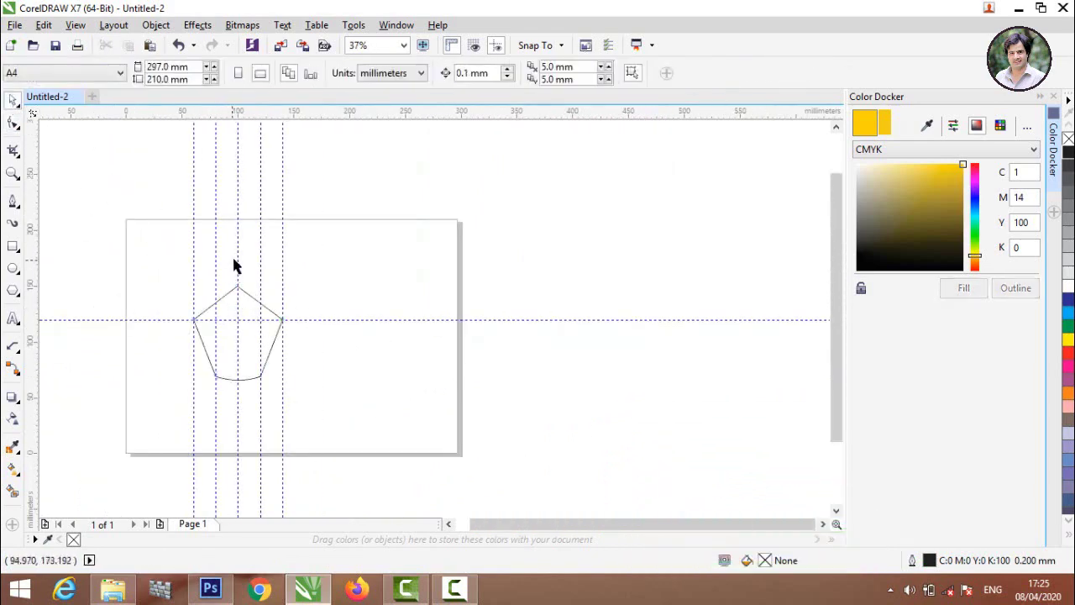
left_click(237, 260)
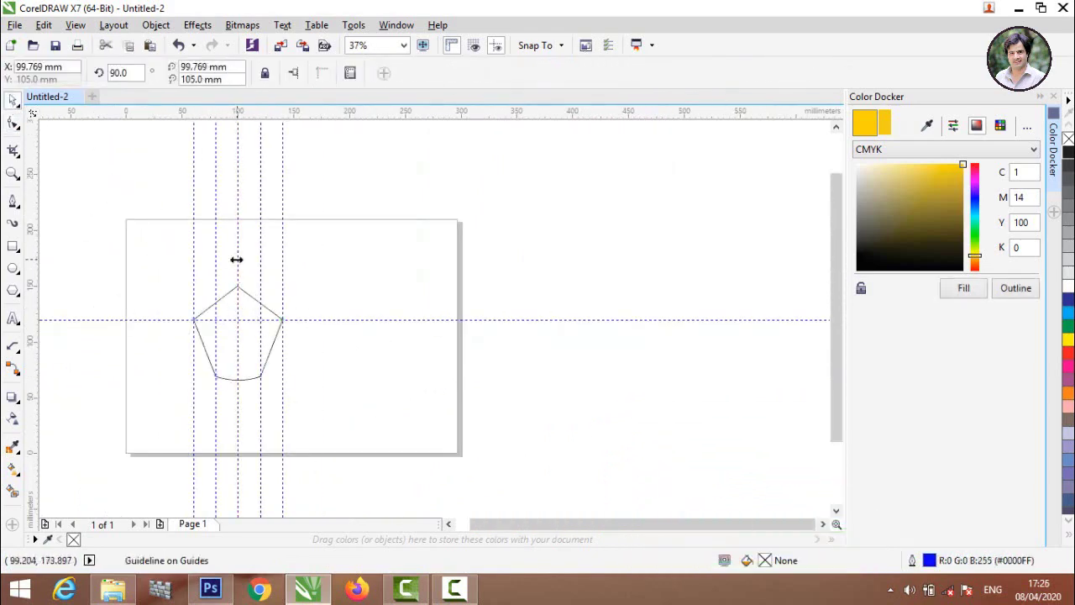
key("Delete")
Delete the remaining four vertical guidelines and the horizontal guideline
left_click(214, 258)
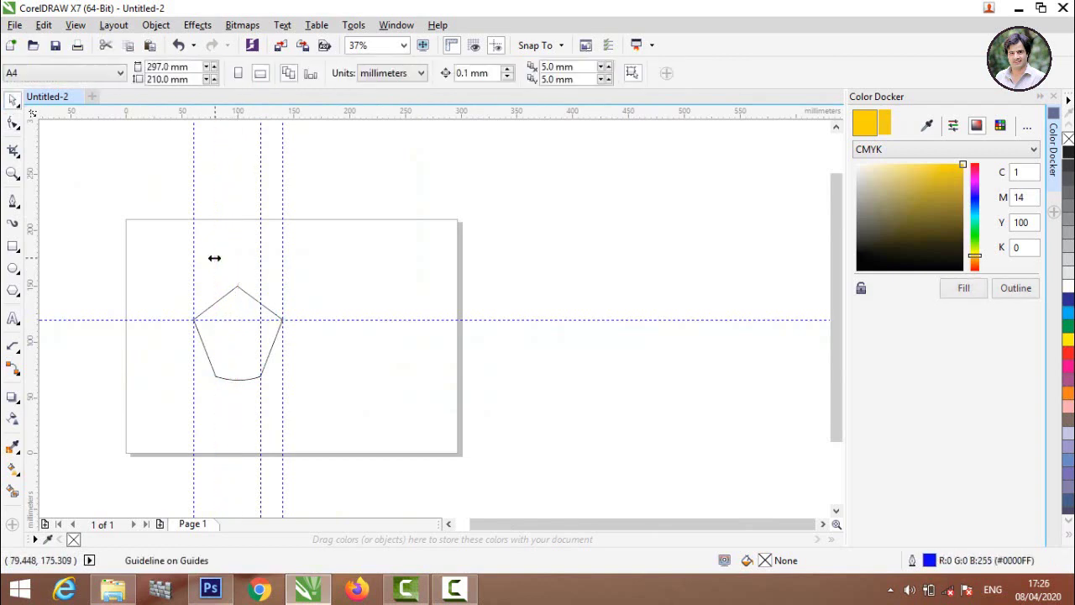
key("Delete")
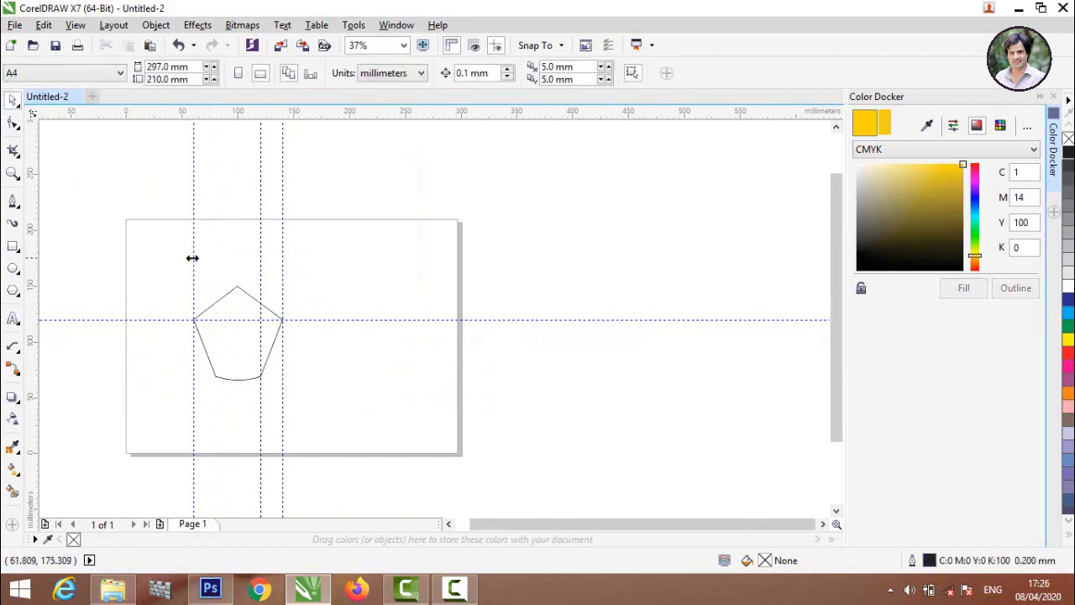
left_click(193, 258)
key("Delete")
left_click(260, 265)
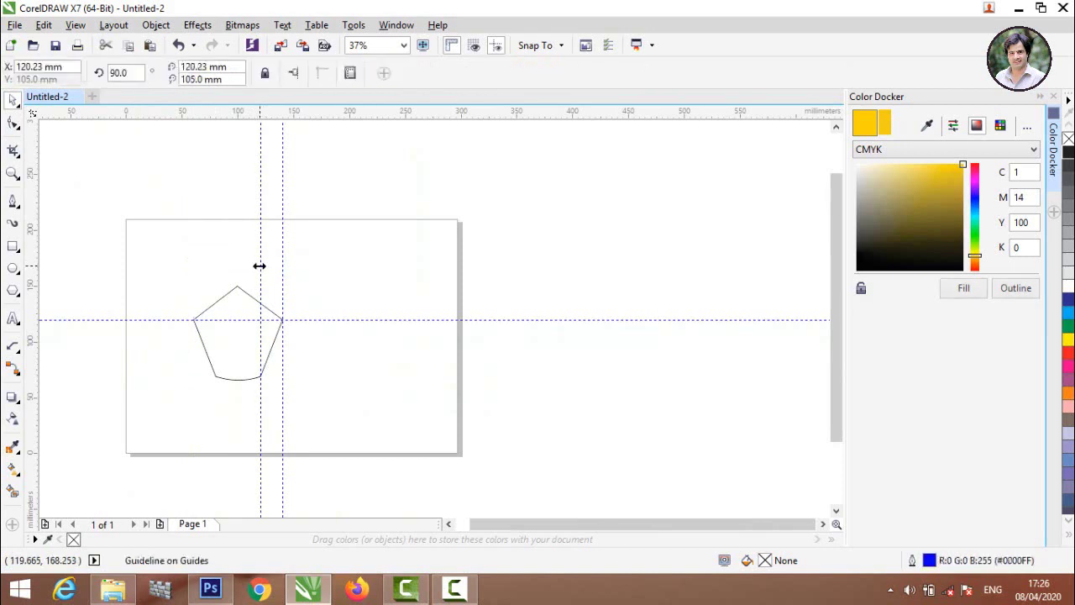
key("Delete")
left_click(282, 266)
key("Delete")
left_click(304, 320)
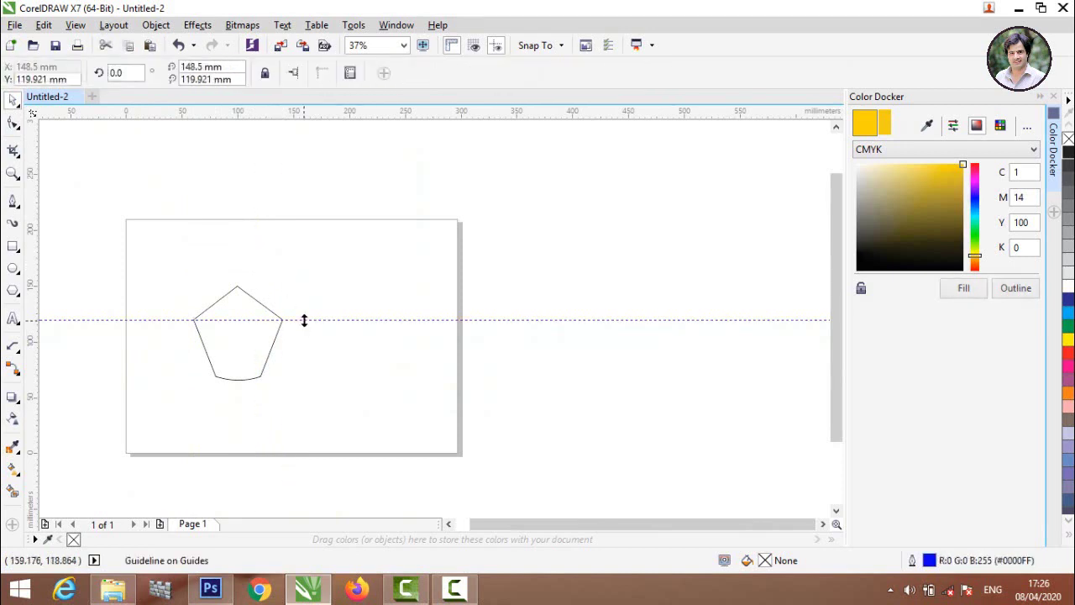
key("Delete")
Move the pentagon right, nearer the middle of the page
scroll(210, 405, "up", 2)
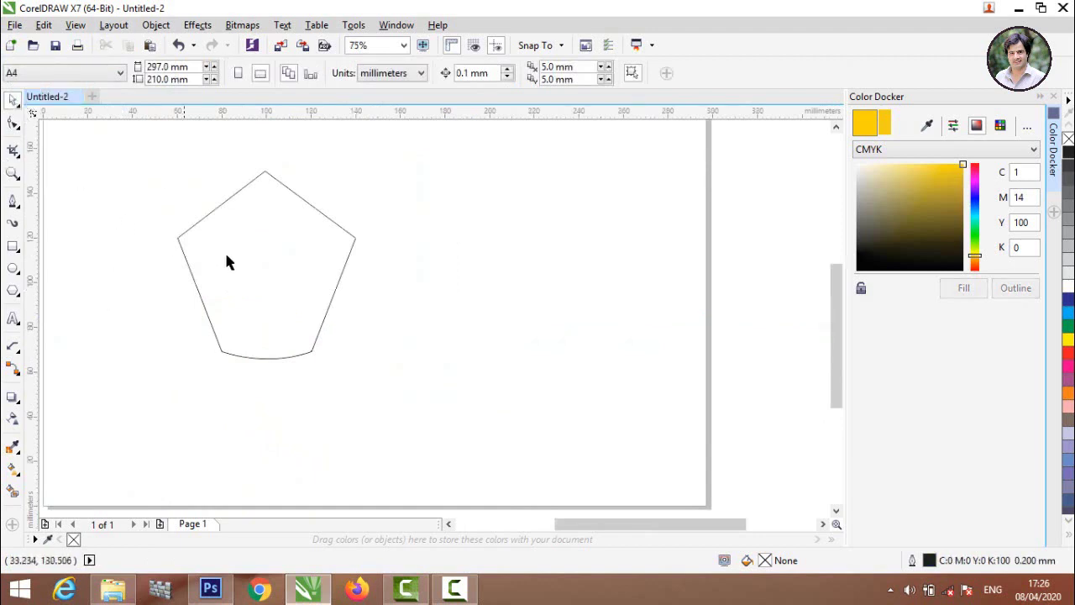
left_click_drag(227, 262, 397, 278)
left_click(269, 278)
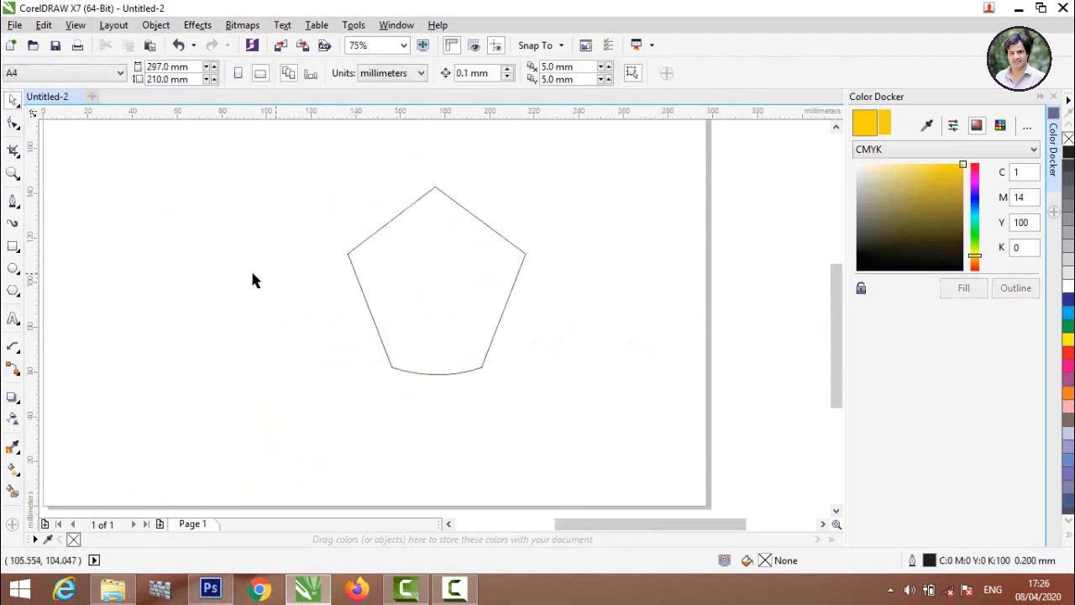
Draw a rectangle to the left of the pentagon
left_click(13, 245)
left_click_drag(108, 207, 327, 300)
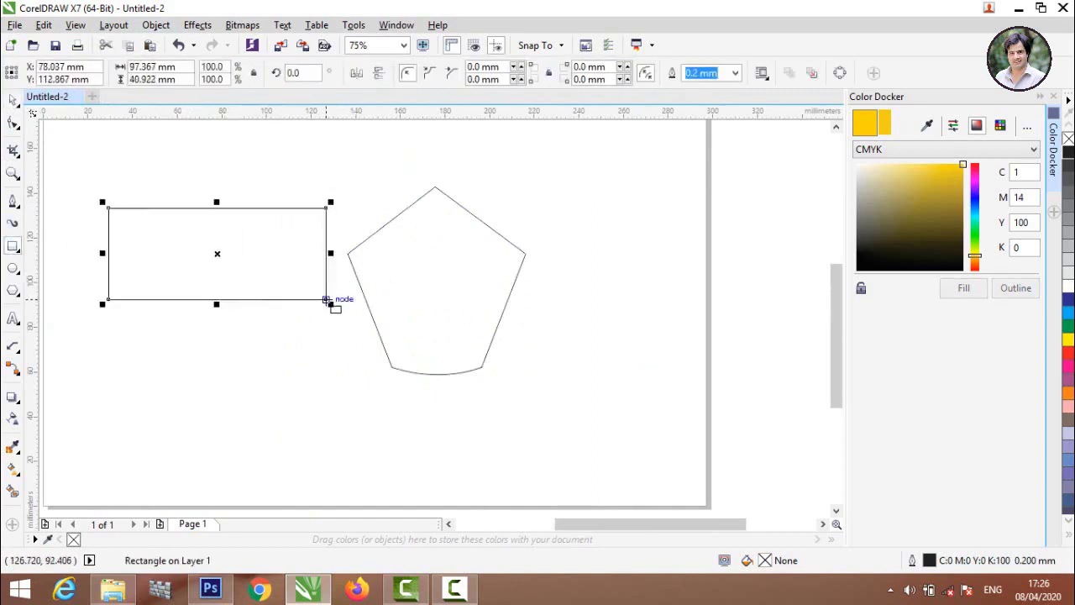
left_click(14, 103)
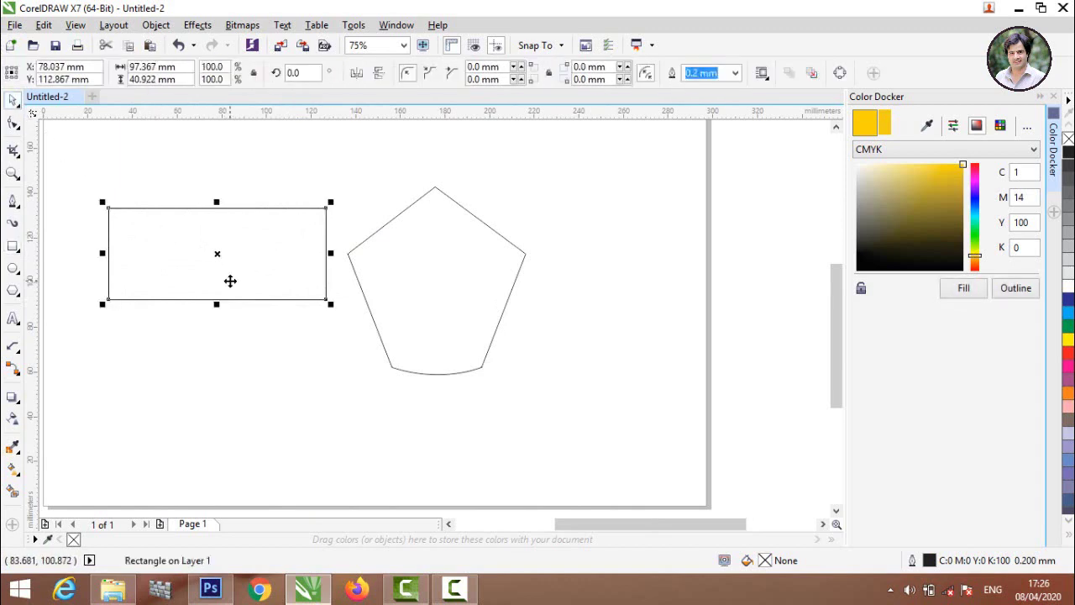
left_click(336, 323)
left_click(326, 292)
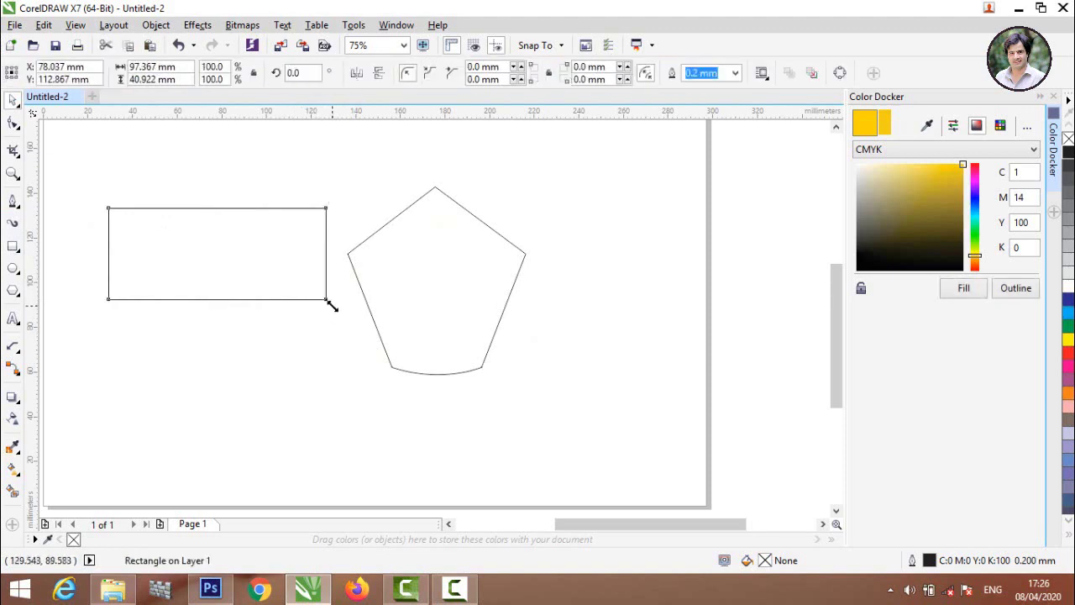
Nest a smaller copy, about 80.5 × 31.75 mm, inside the rectangle
left_click_drag(332, 306, 323, 296)
left_click(271, 223)
scroll(271, 223, "up", 2)
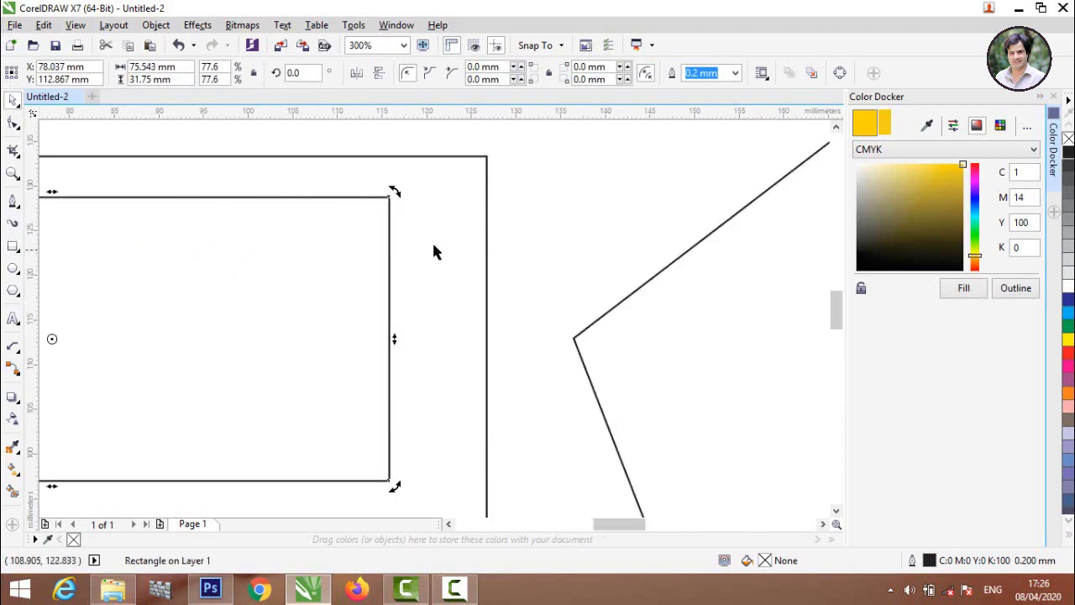
left_click(553, 225)
left_click(388, 338)
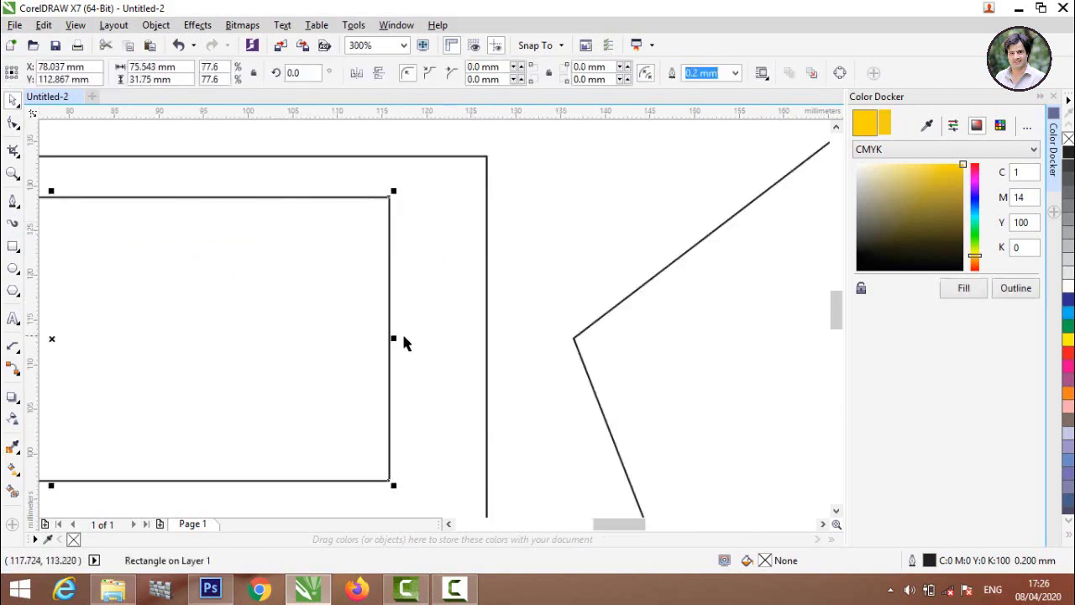
mouse_move(400, 338)
left_mouse_down()
mouse_move(440, 341)
mouse_move(395, 331)
left_mouse_up()
scroll(396, 331, "down", 2)
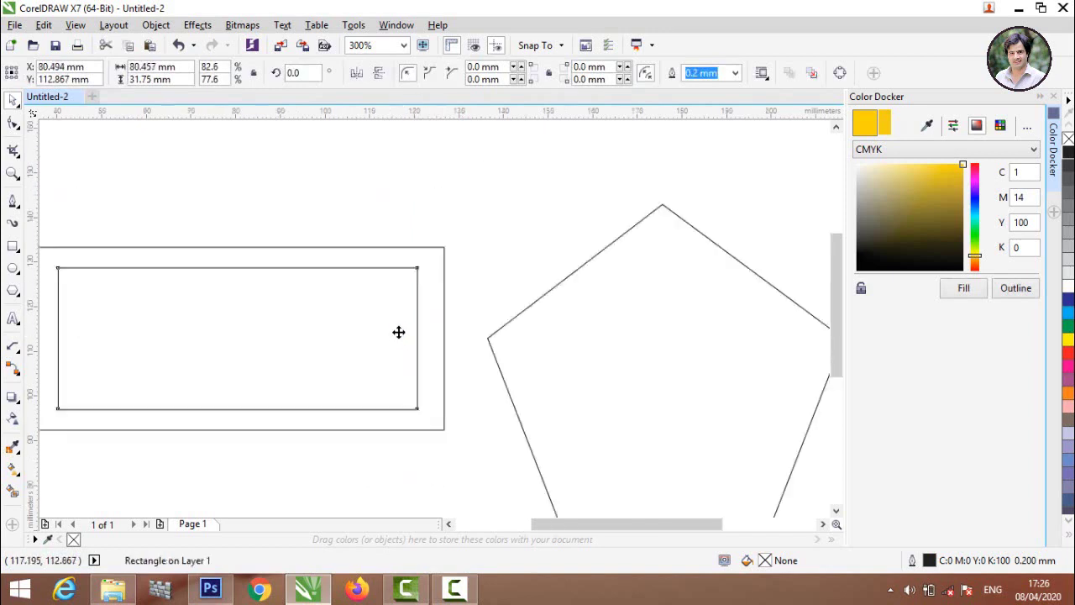
scroll(395, 331, "down", 4)
scroll(329, 339, "up", 4)
scroll(277, 327, "up", 3)
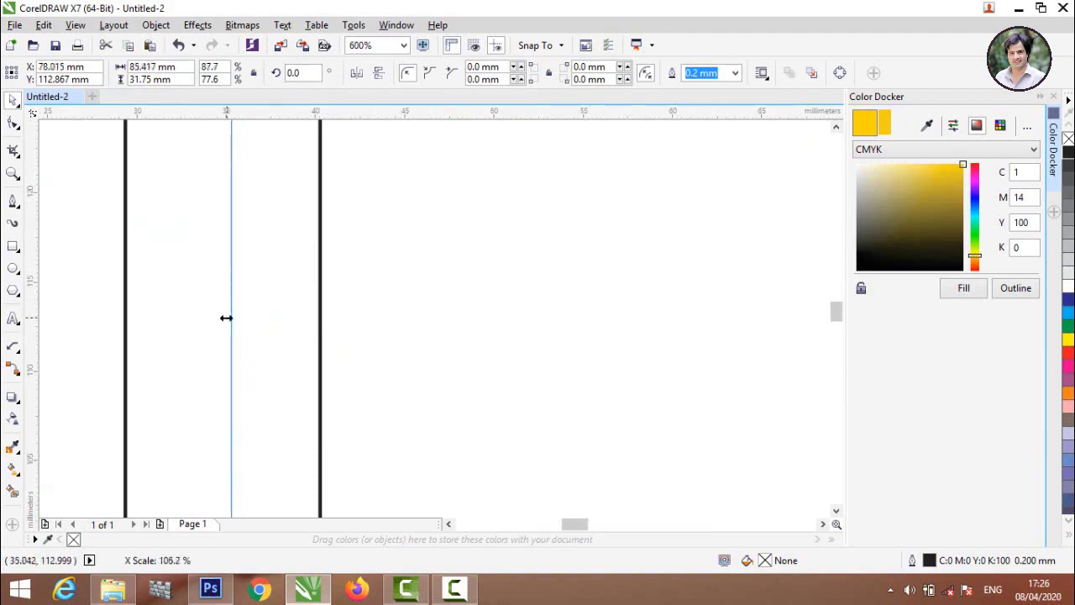
Even out the inner rectangle's right margin within the outer rectangle
left_click_drag(315, 319, 229, 317)
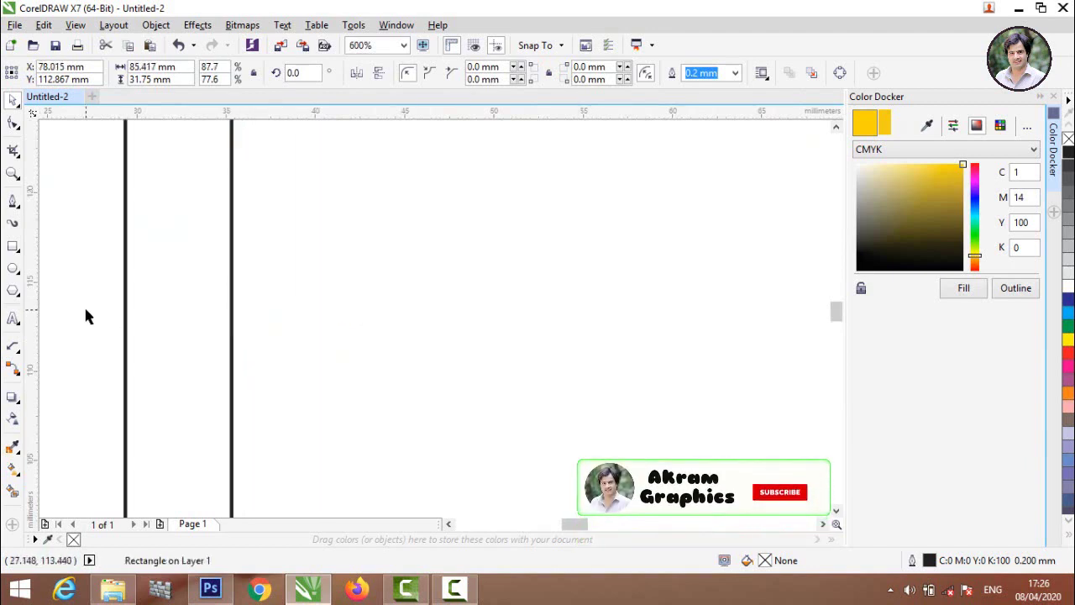
left_click(84, 305)
scroll(245, 364, "down", 2)
scroll(319, 422, "down", 1)
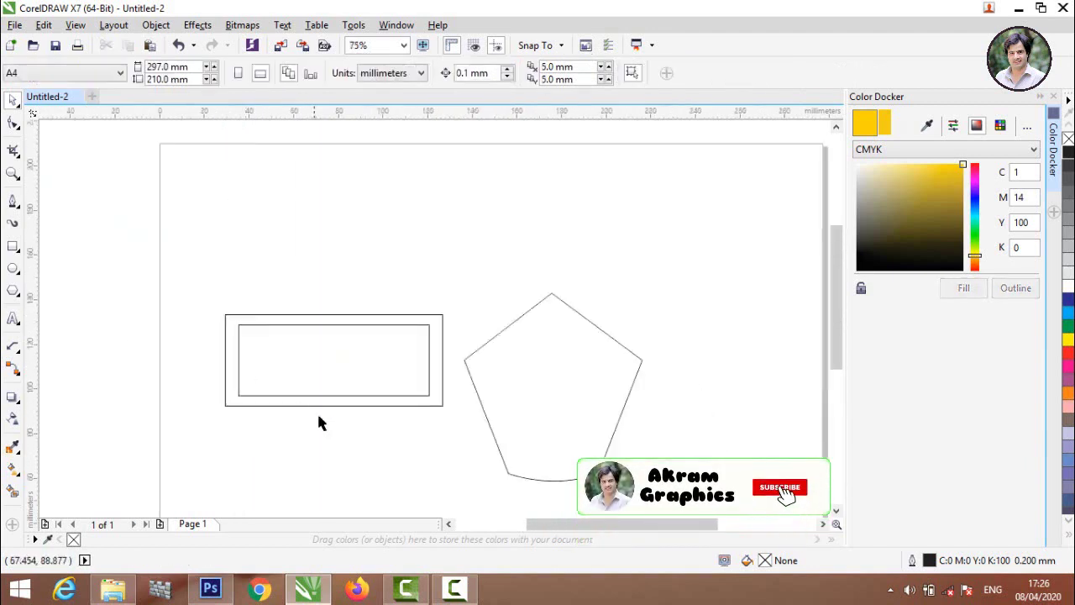
scroll(338, 408, "up", 1)
scroll(210, 402, "down", 1)
scroll(210, 401, "up", 1)
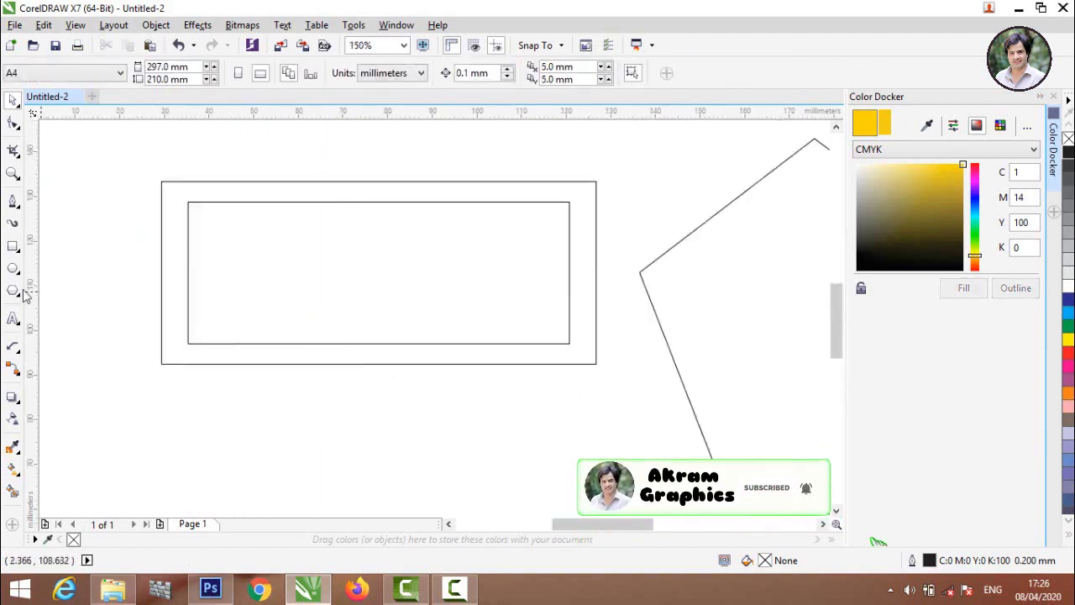
Draw a 2-point line from the inner rectangle's bottom-left corner to the outer side
left_click(190, 347)
scroll(190, 347, "up", 2)
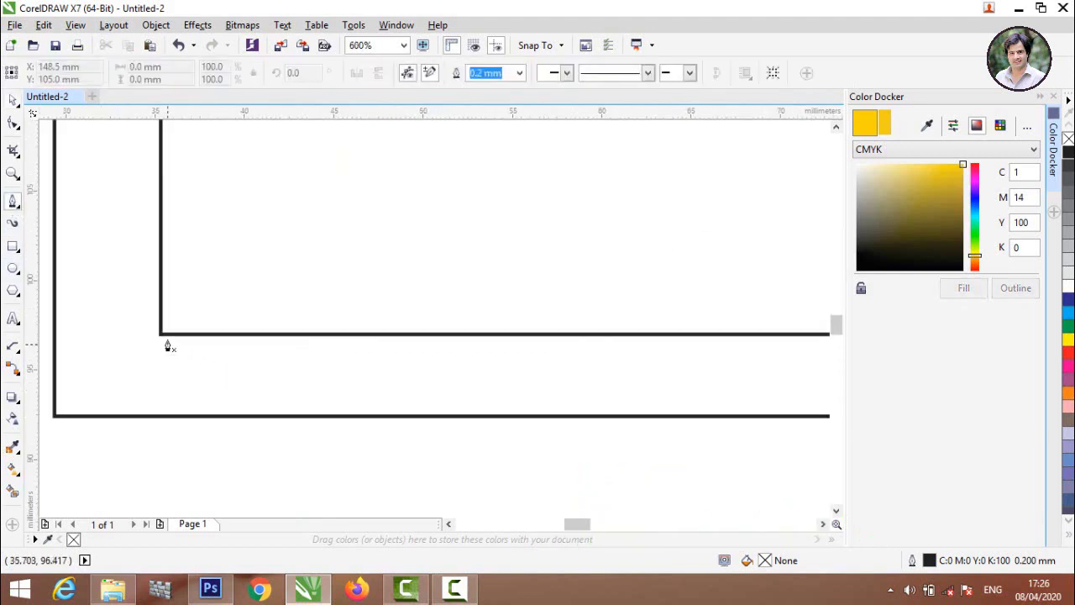
left_click_drag(162, 336, 47, 334)
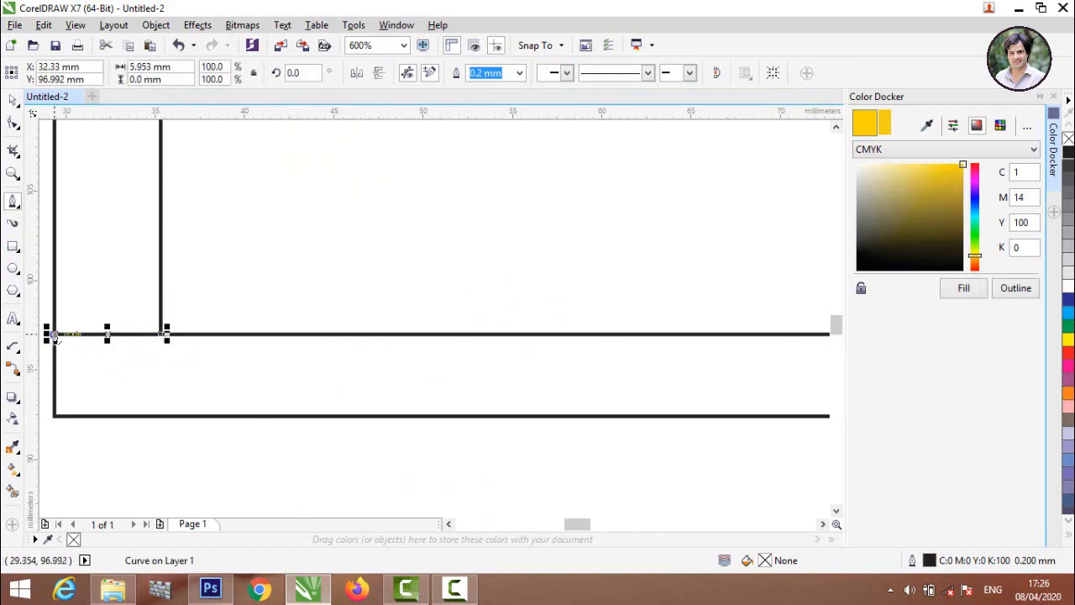
left_click(52, 335)
scroll(295, 336, "down", 3)
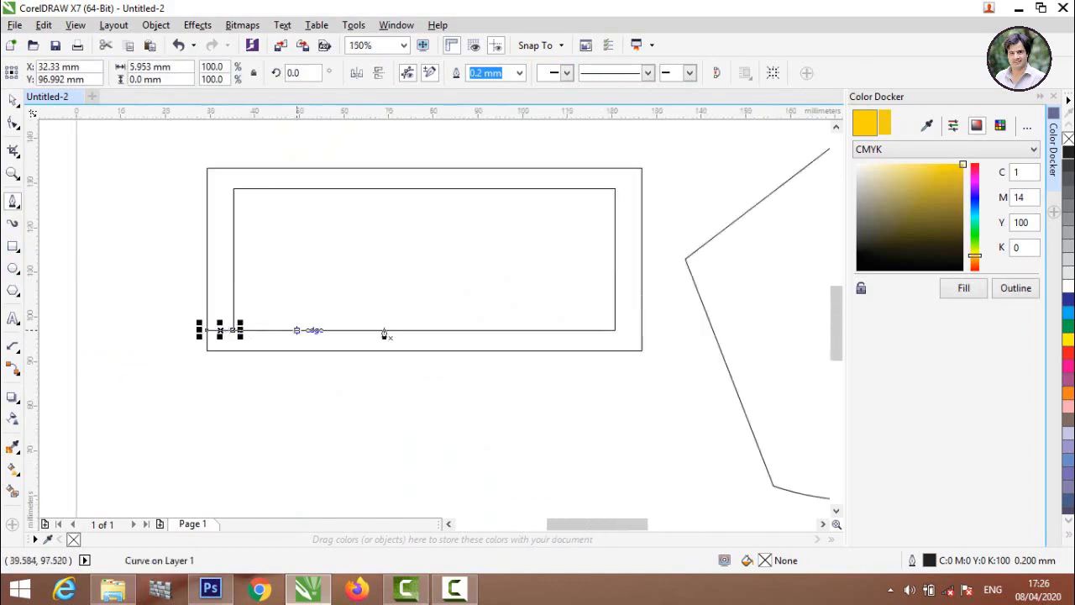
scroll(646, 344, "up", 1)
scroll(614, 300, "up", 2)
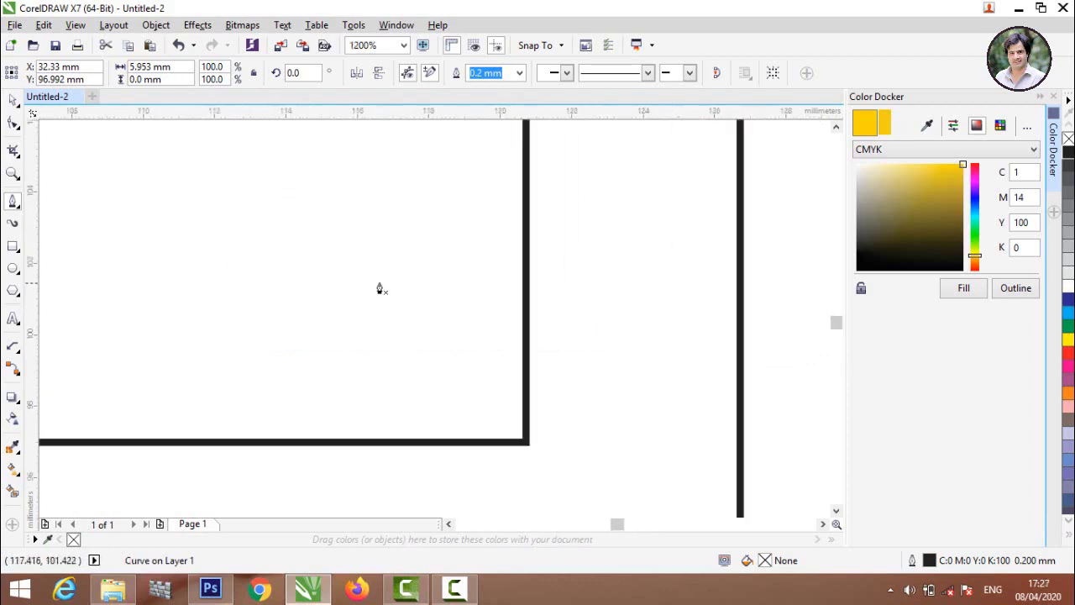
scroll(379, 288, "down", 1)
scroll(576, 344, "up", 1)
scroll(577, 344, "up", 1)
scroll(410, 316, "down", 1)
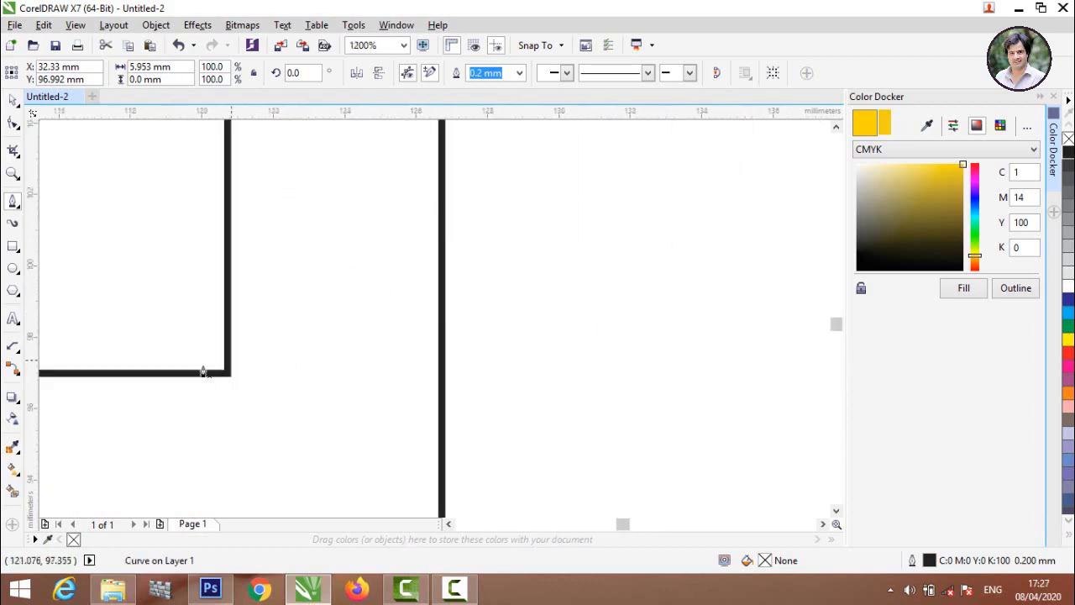
Draw a matching line from the inner bottom-right corner to the outer side
left_click_drag(228, 372, 442, 378)
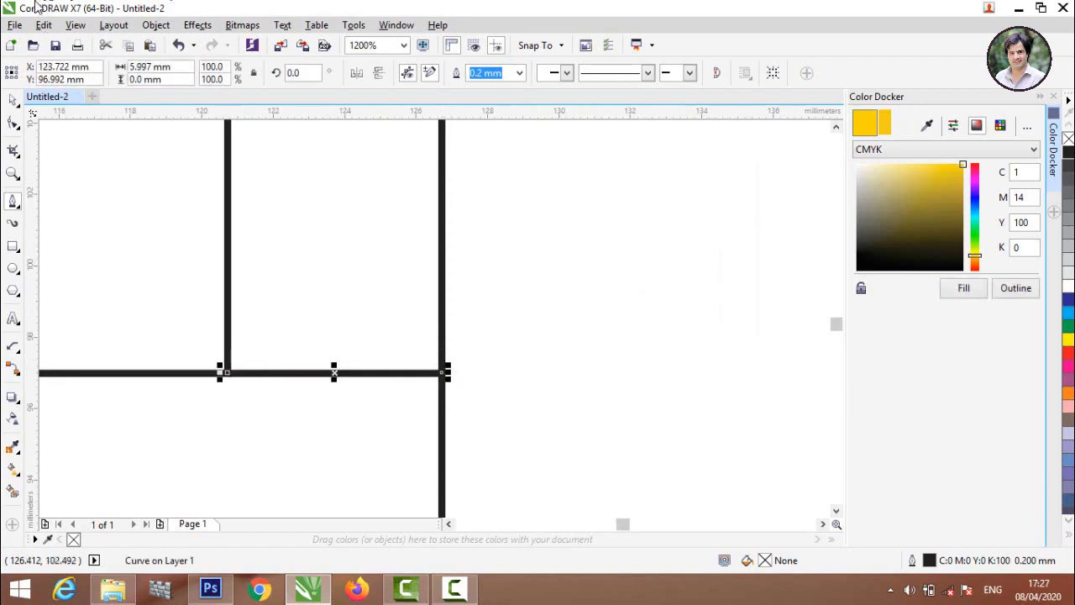
left_click(13, 102)
scroll(354, 243, "down", 5)
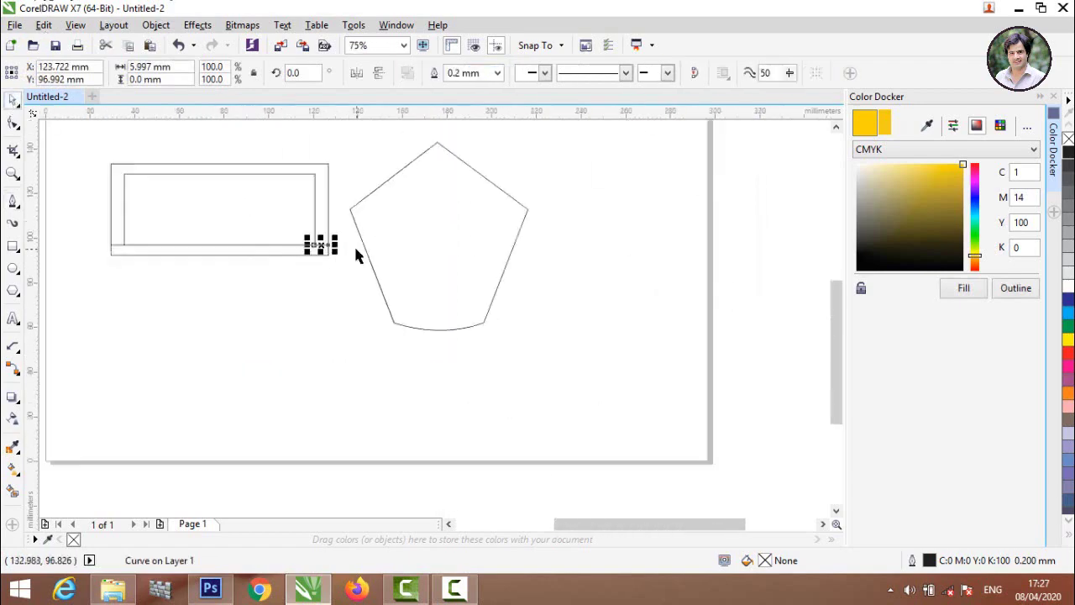
scroll(314, 215, "down", 2)
Smart Fill the area between the frame outlines and color it black
scroll(303, 207, "up", 2)
key("Escape")
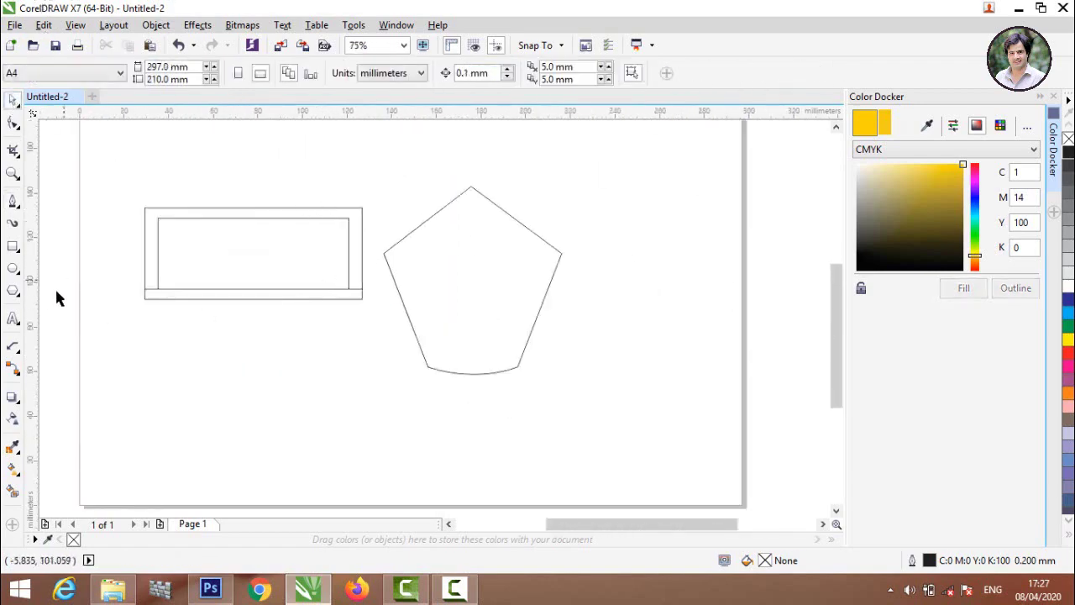
left_click(11, 493)
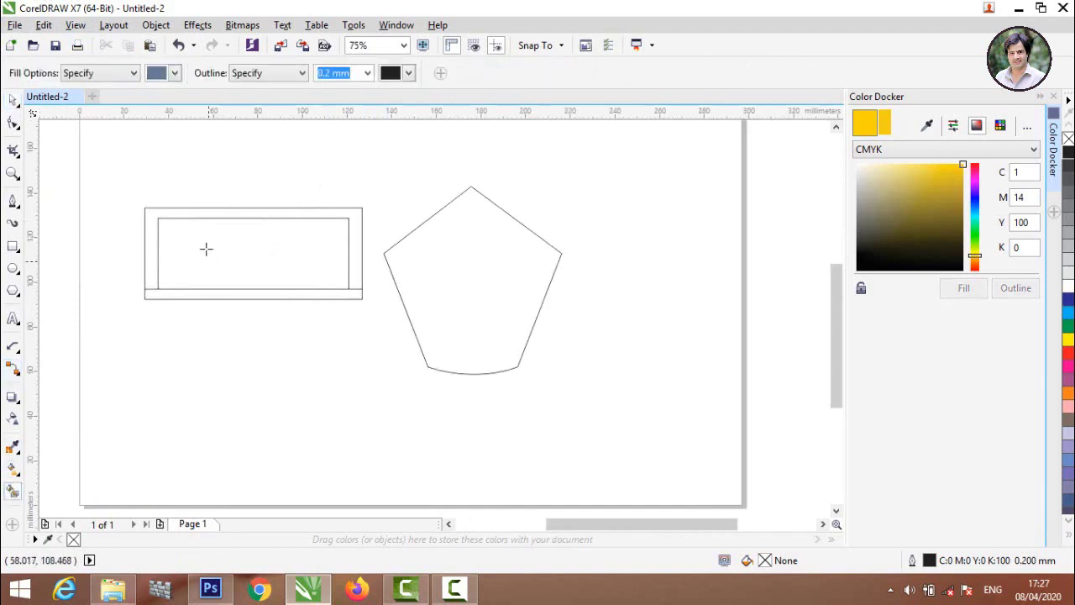
left_click(227, 213)
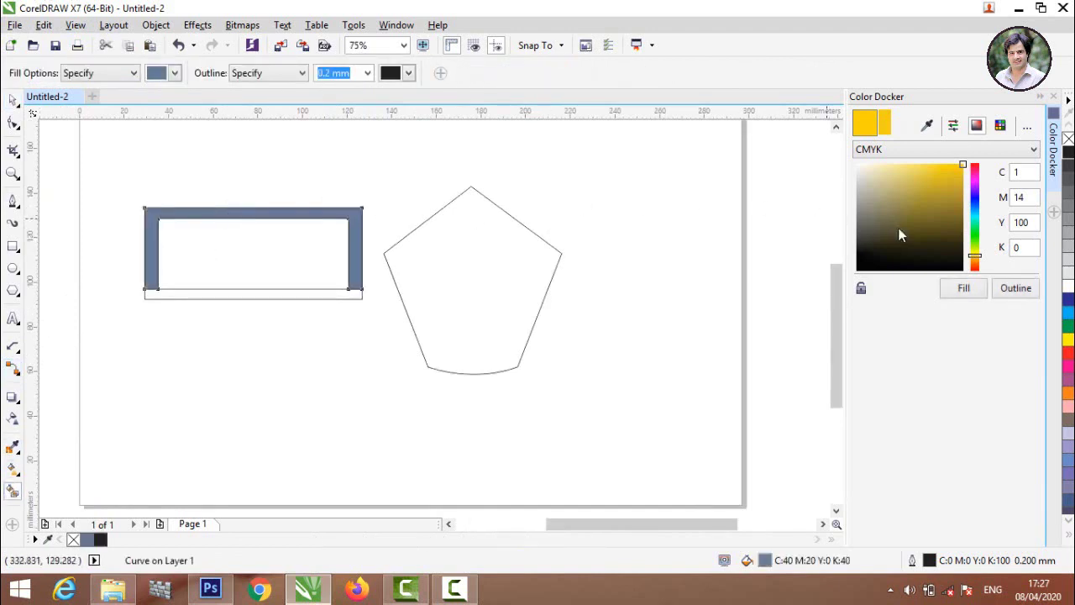
left_click(1069, 155)
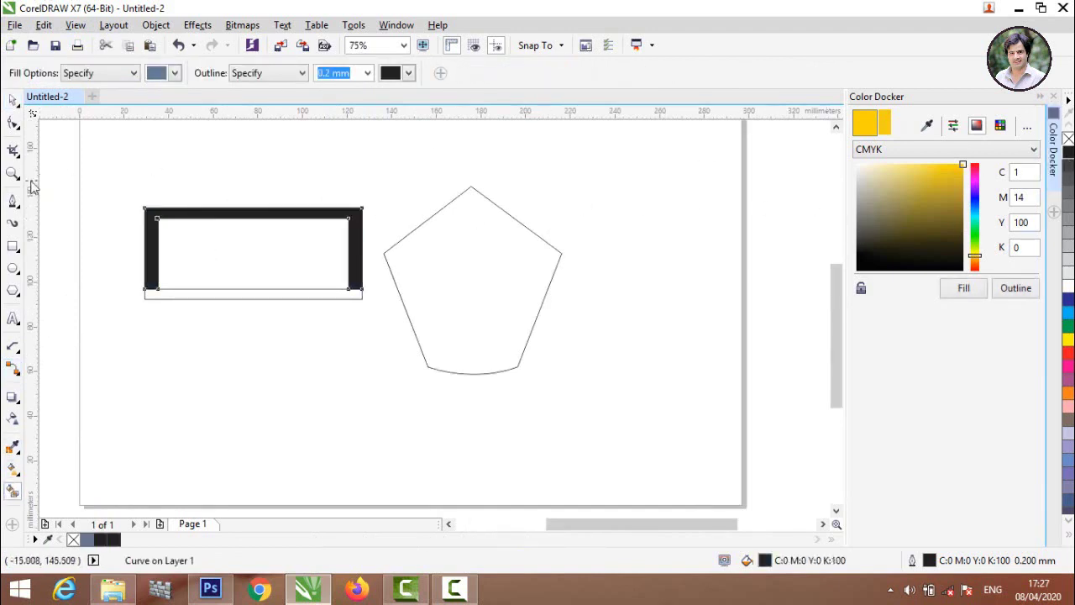
left_click(12, 102)
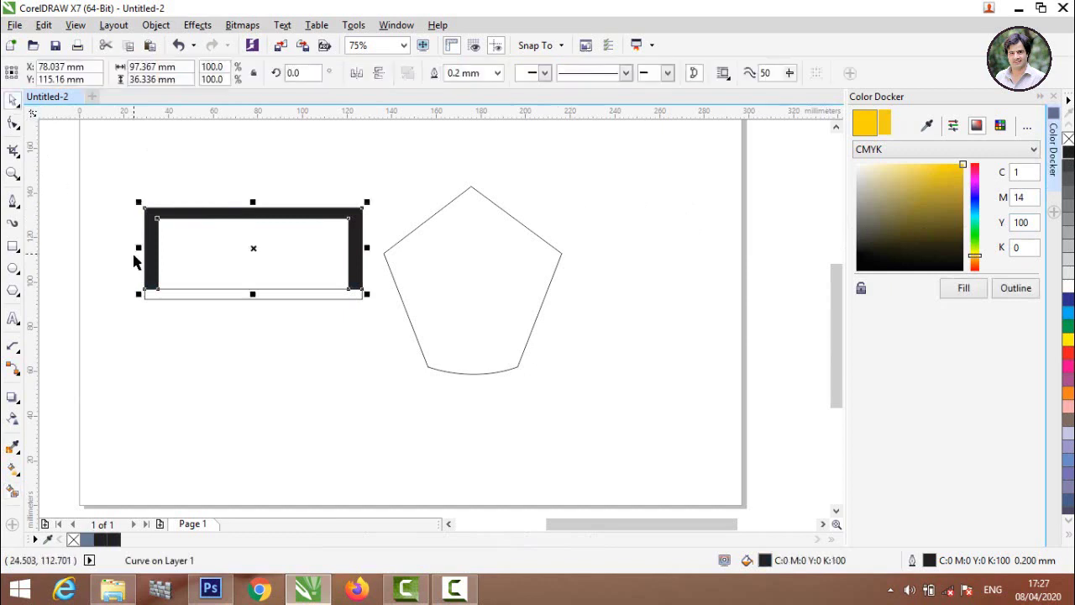
Delete the leftover rectangle outlines and set the black bracket over the pentagon's top
left_click(174, 300)
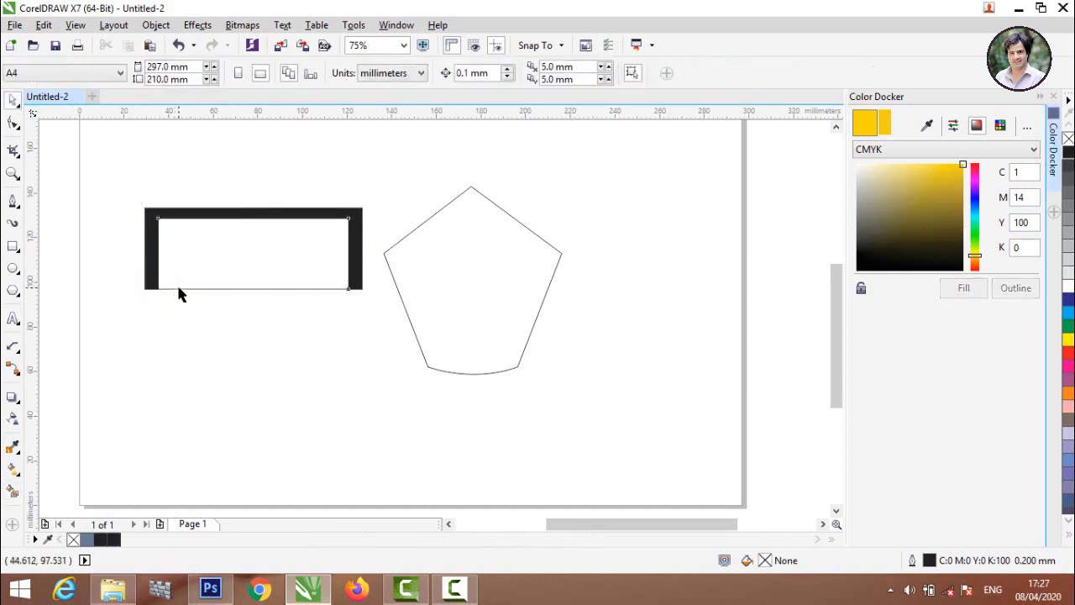
left_click(176, 282)
key("Delete")
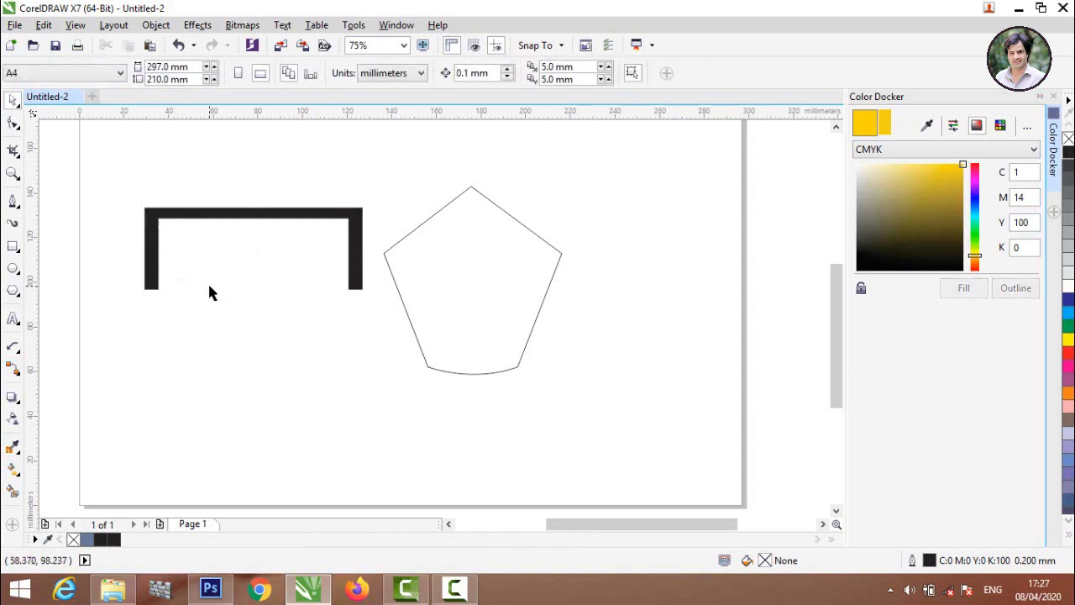
left_click_drag(152, 252, 127, 318)
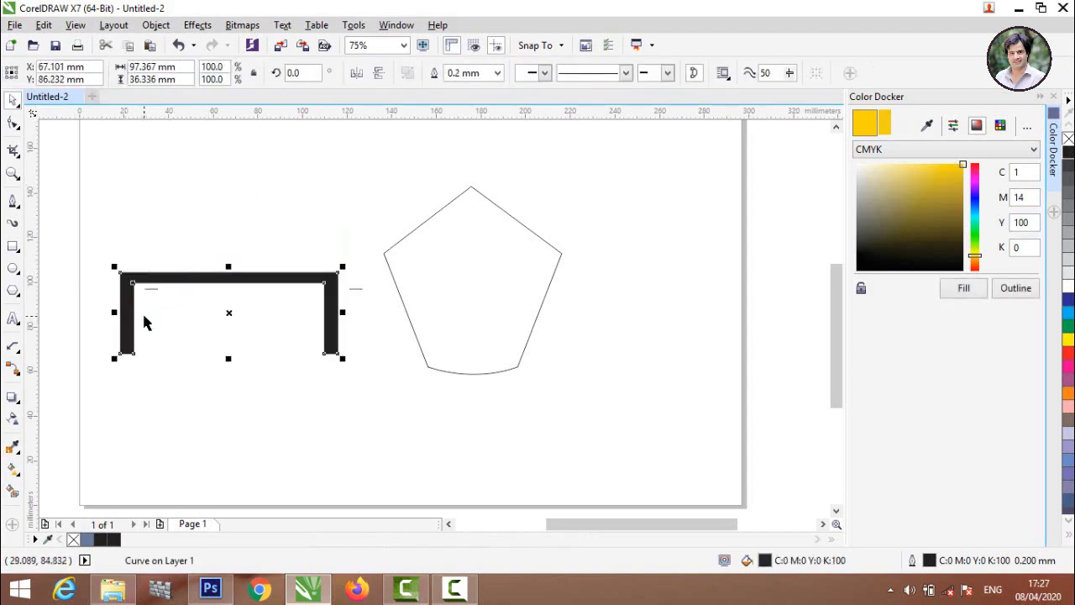
scroll(143, 319, "down", 2)
scroll(183, 272, "up", 3)
scroll(144, 288, "down", 3)
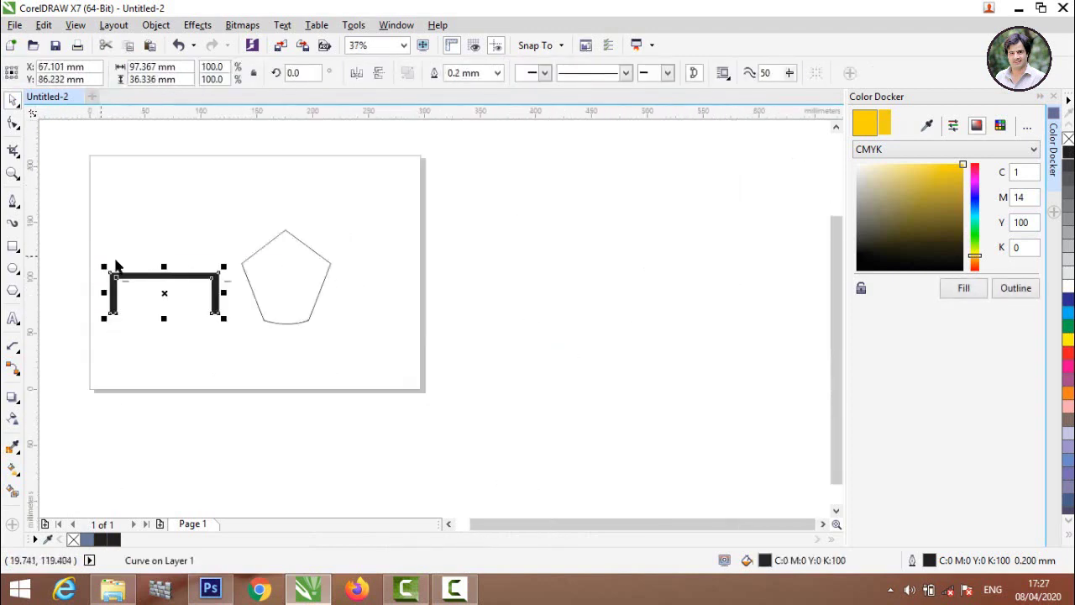
left_click_drag(163, 277, 283, 210)
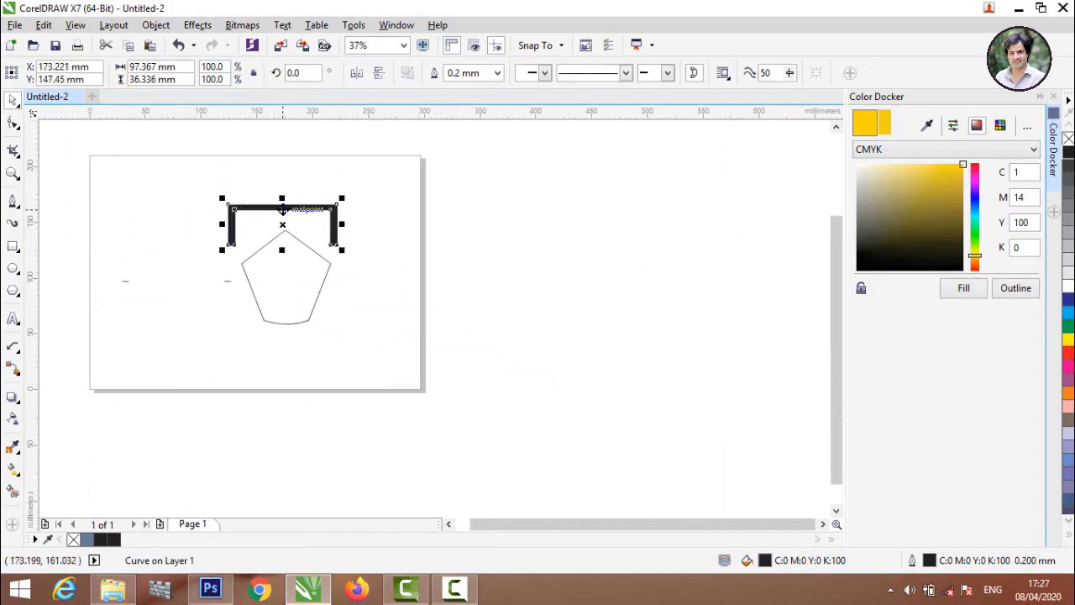
scroll(282, 210, "up", 1)
Set the pentagon's outline width to 2.5 mm
left_click(268, 267)
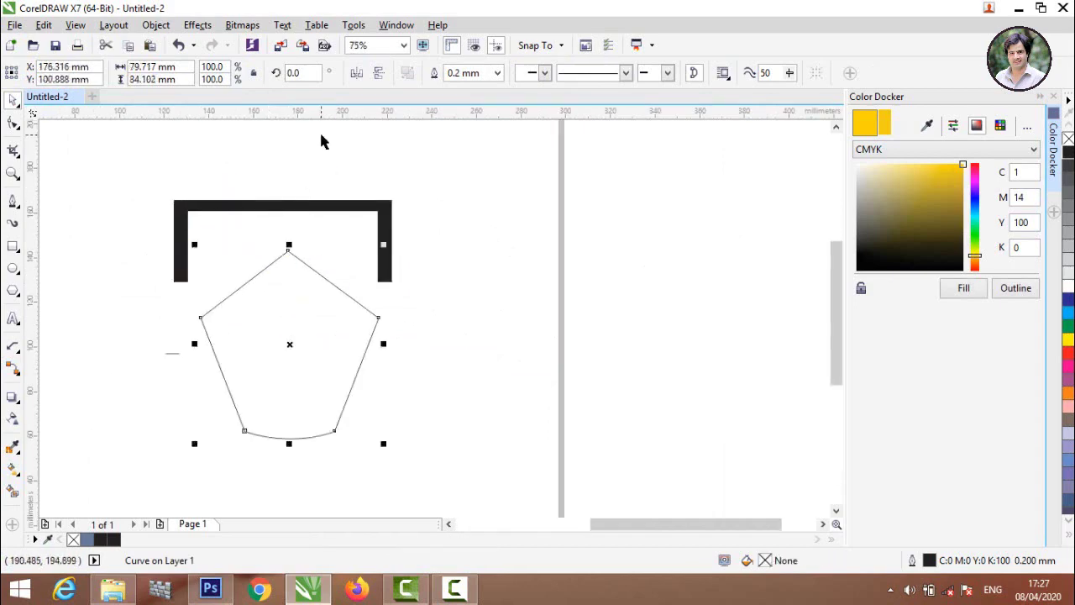
left_click(498, 73)
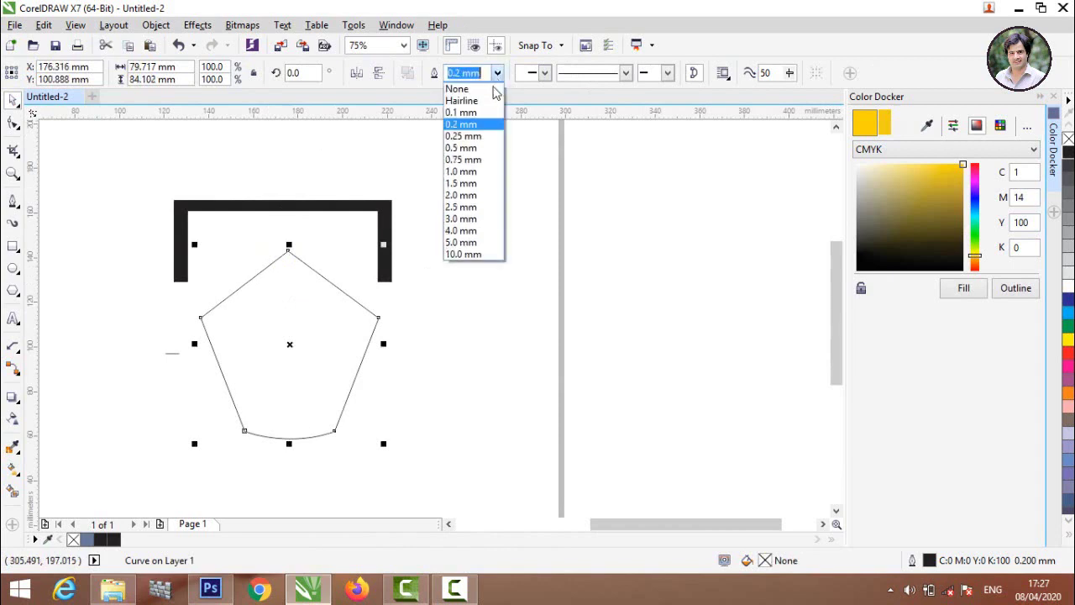
left_click(468, 198)
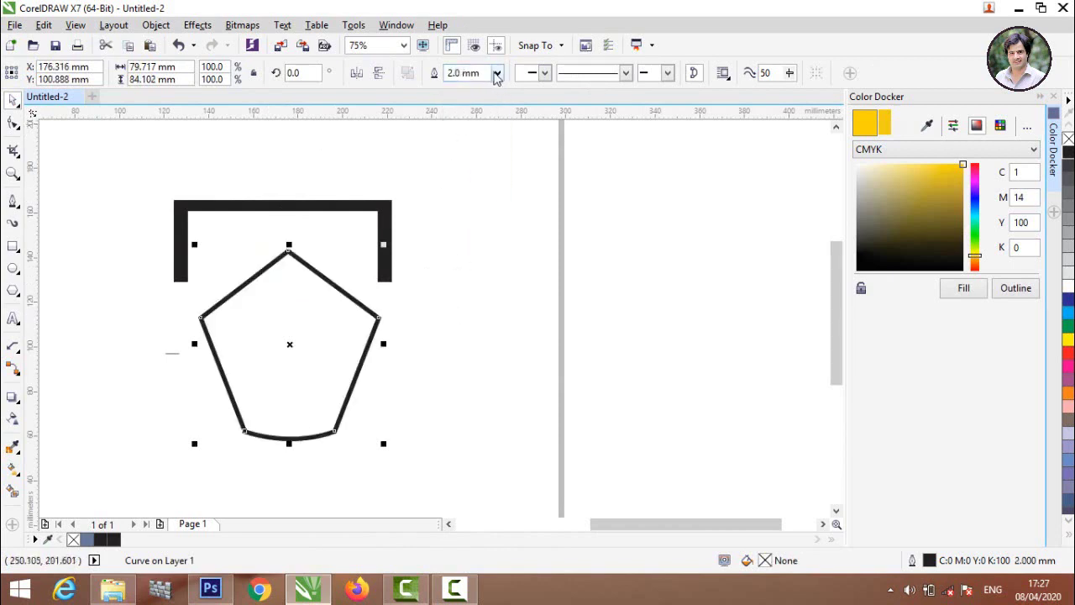
left_click(497, 74)
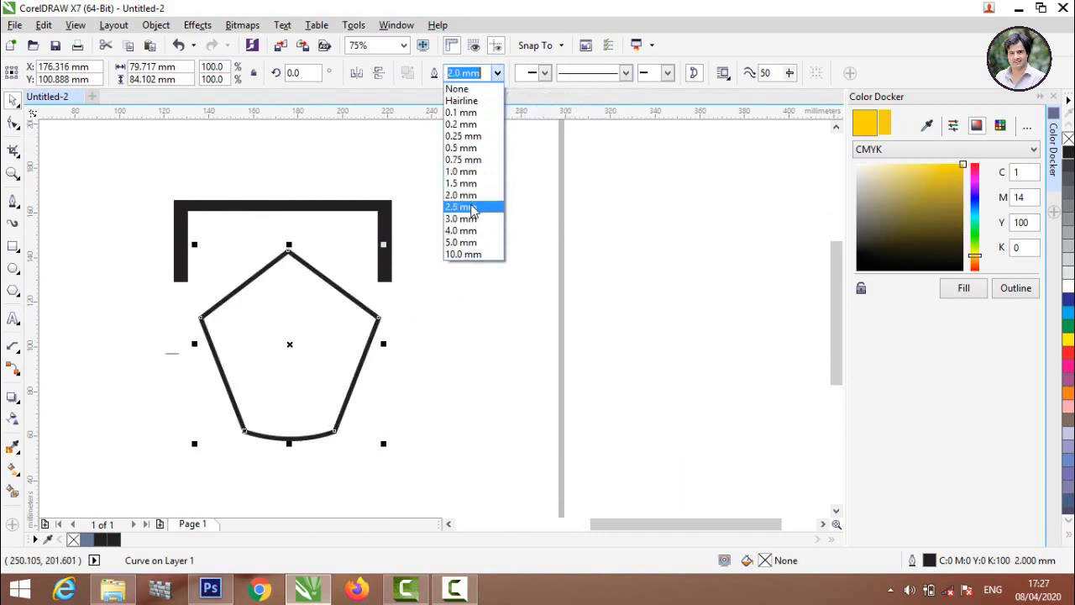
left_click(471, 209)
Stretch the pentagon wider on both its left and right sides
left_click(309, 303)
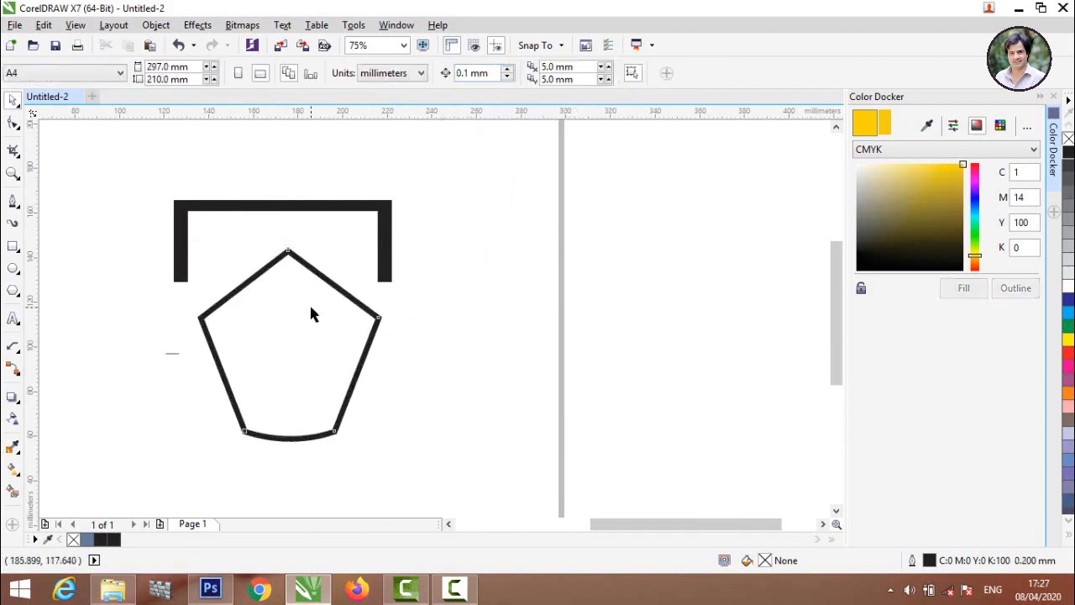
left_click(223, 384)
left_click_drag(194, 344, 172, 344)
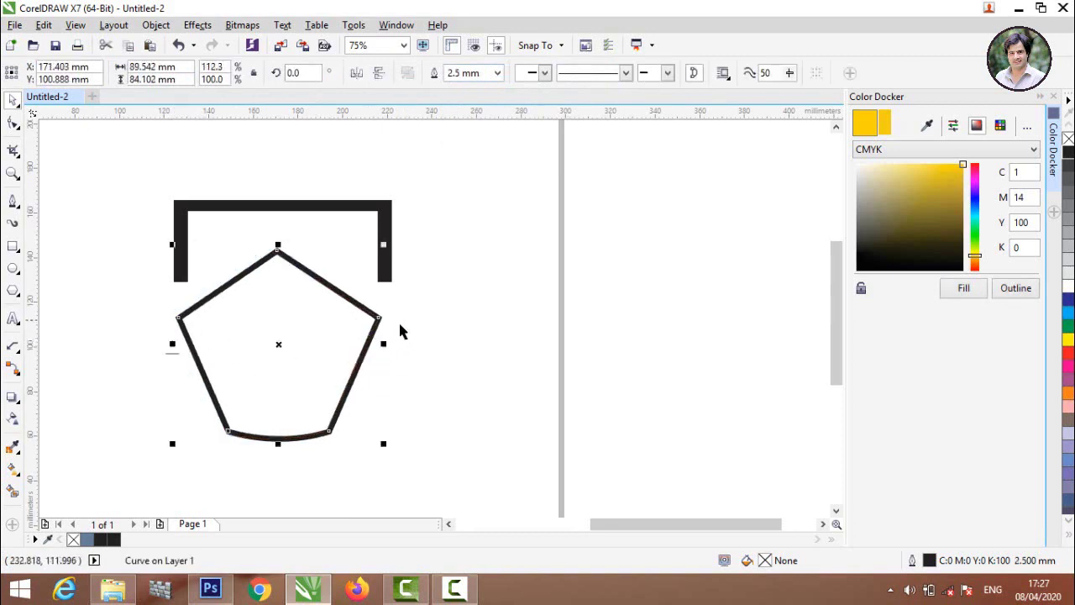
left_click_drag(383, 344, 396, 343)
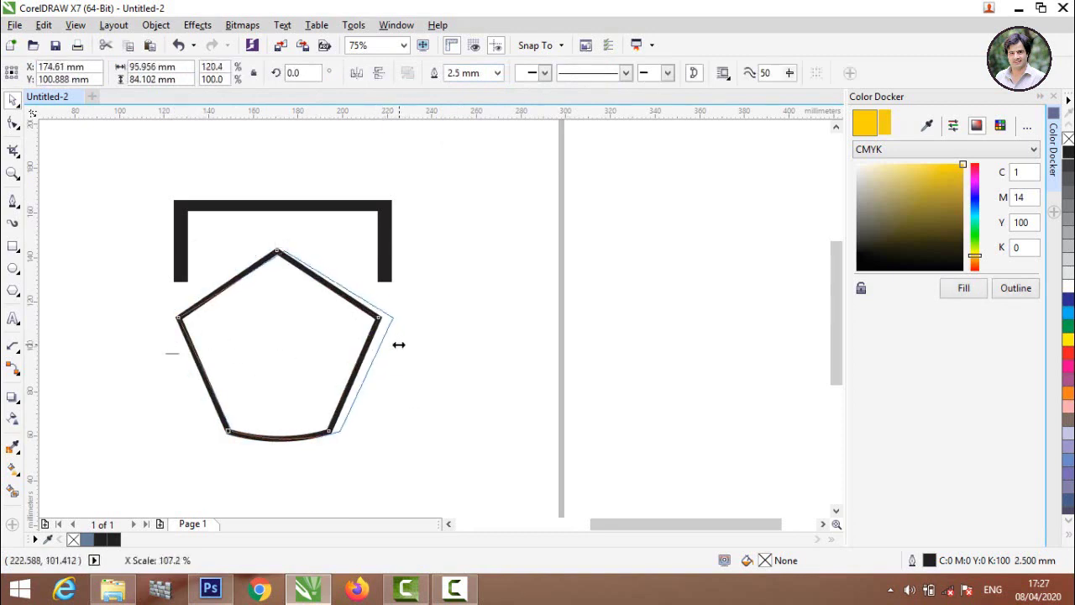
left_click(472, 351)
Narrow the black bracket above the pentagon from both sides
left_click(315, 270)
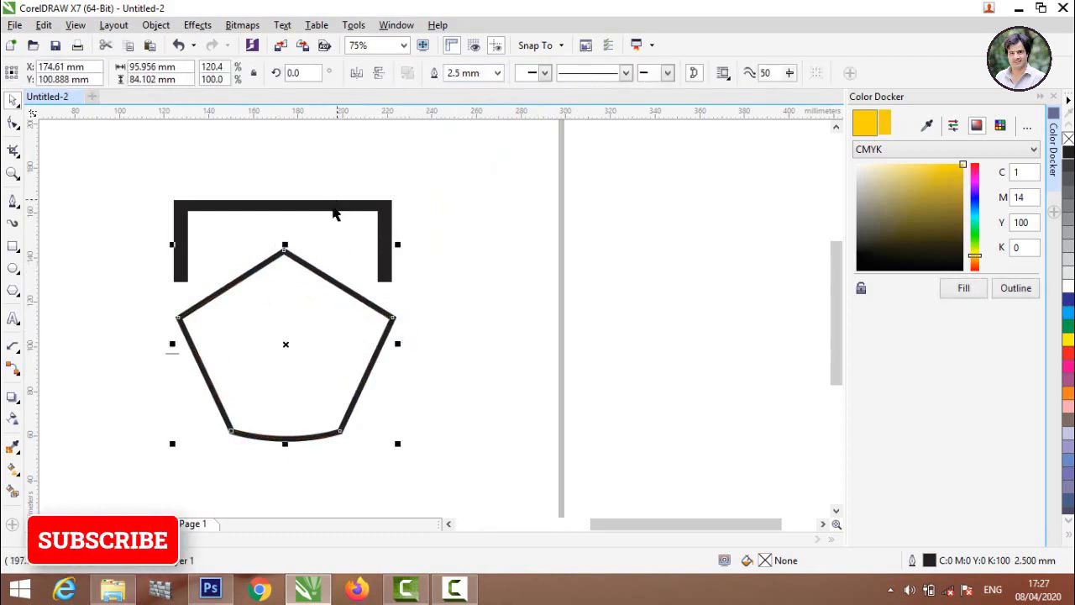
left_click(333, 213)
left_click_drag(168, 241, 178, 240)
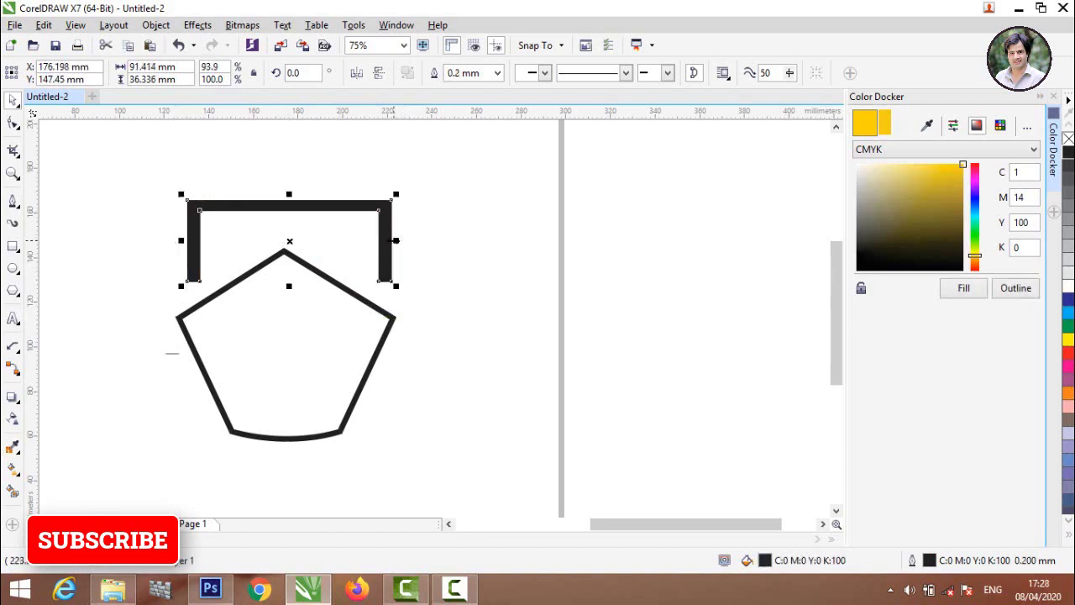
left_click_drag(396, 241, 360, 240)
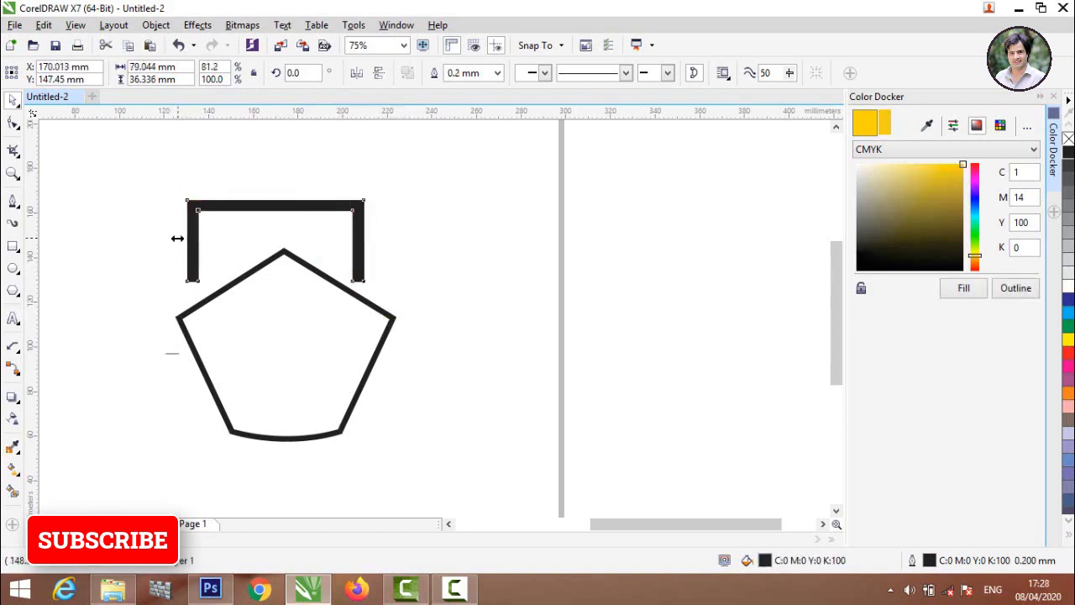
left_click_drag(178, 244, 192, 243)
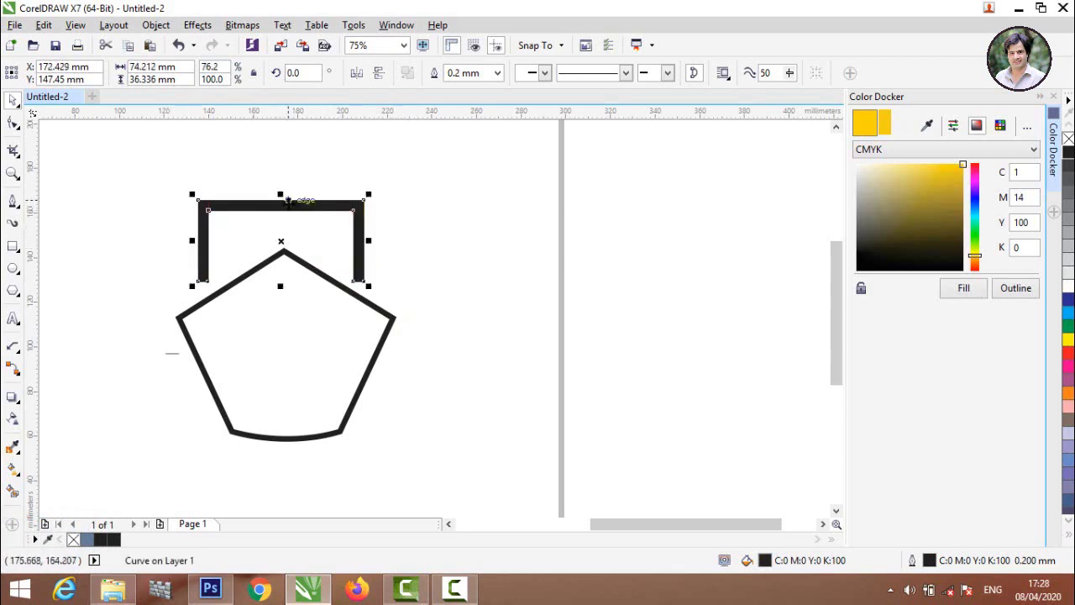
left_click(276, 168)
Shorten the bracket's height to about 74.2 × 25.75 mm, still capping the pentagon
scroll(278, 227, "down", 1)
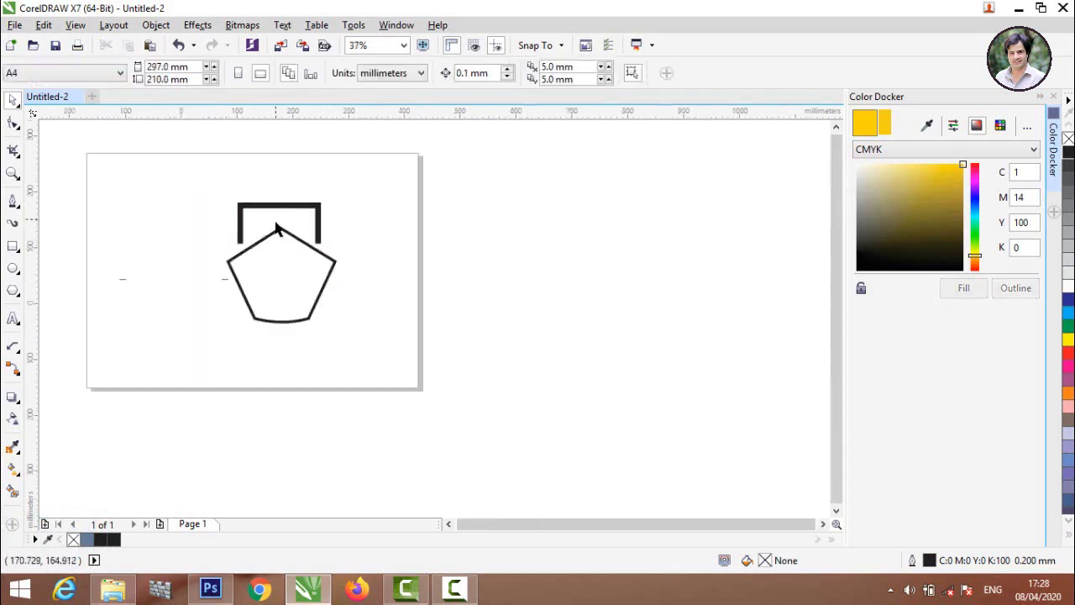
scroll(276, 221, "down", 2)
scroll(271, 224, "up", 2)
scroll(271, 224, "up", 1)
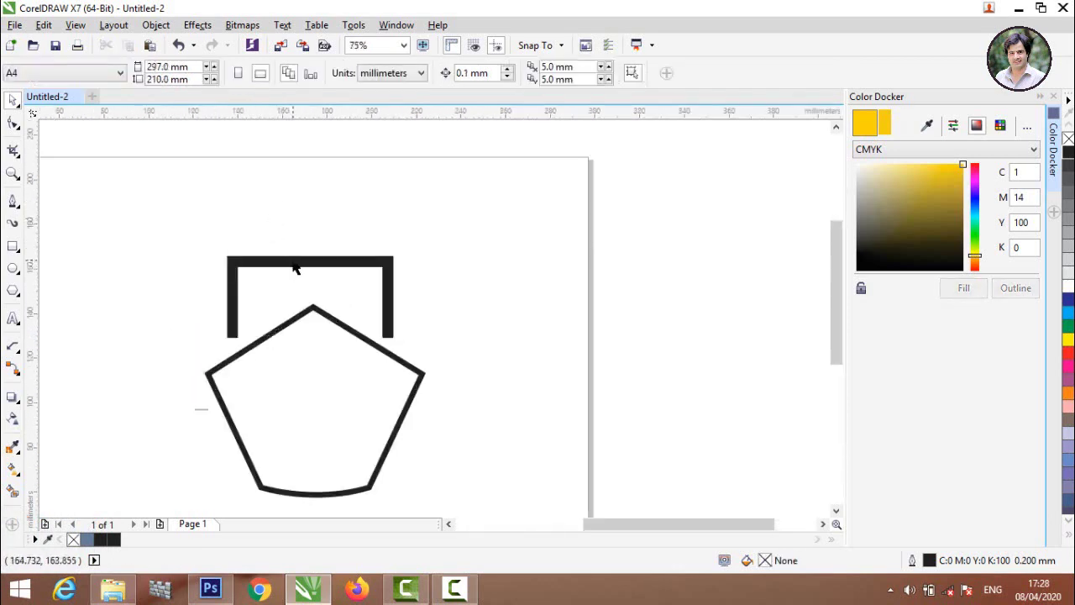
left_click(294, 267)
left_click_drag(309, 249, 320, 280)
left_click(410, 287)
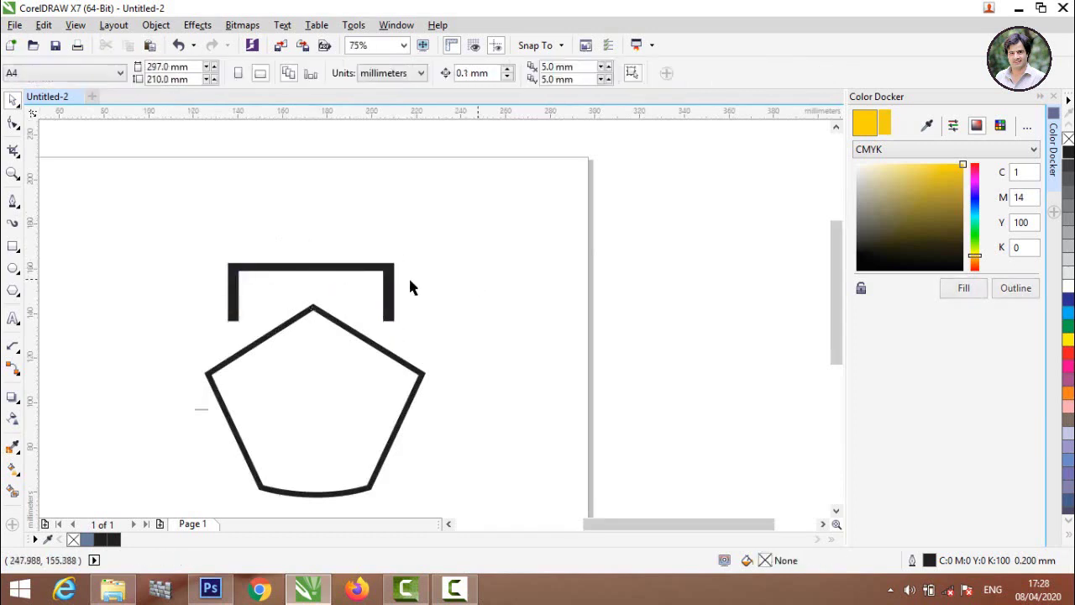
left_click(319, 270)
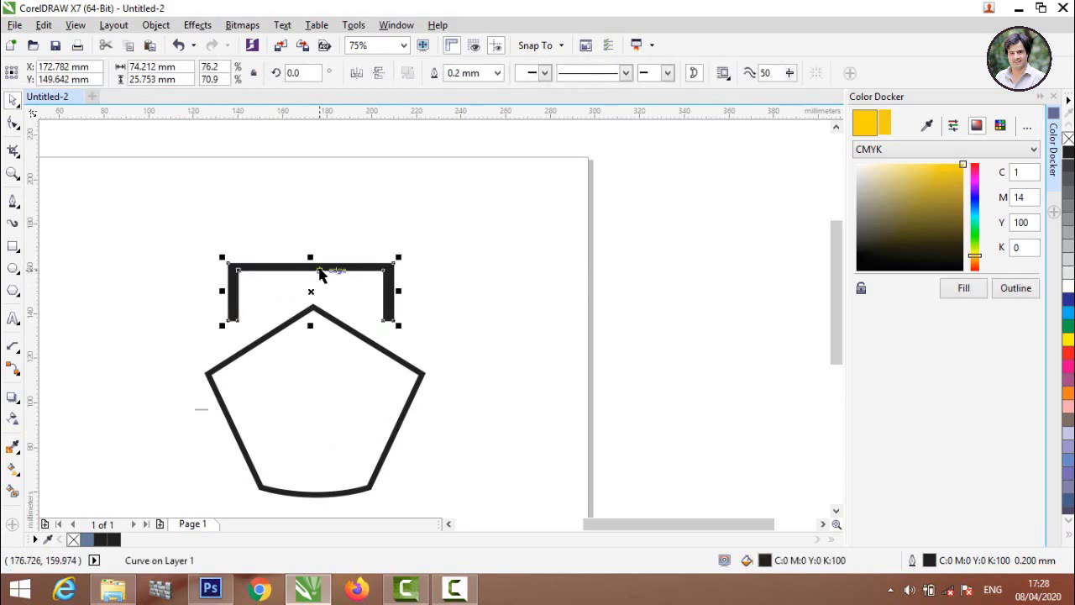
Lift the top bracket and shrink it into a cabin of about 44.8 × 22.5 mm
left_click_drag(319, 270, 321, 217)
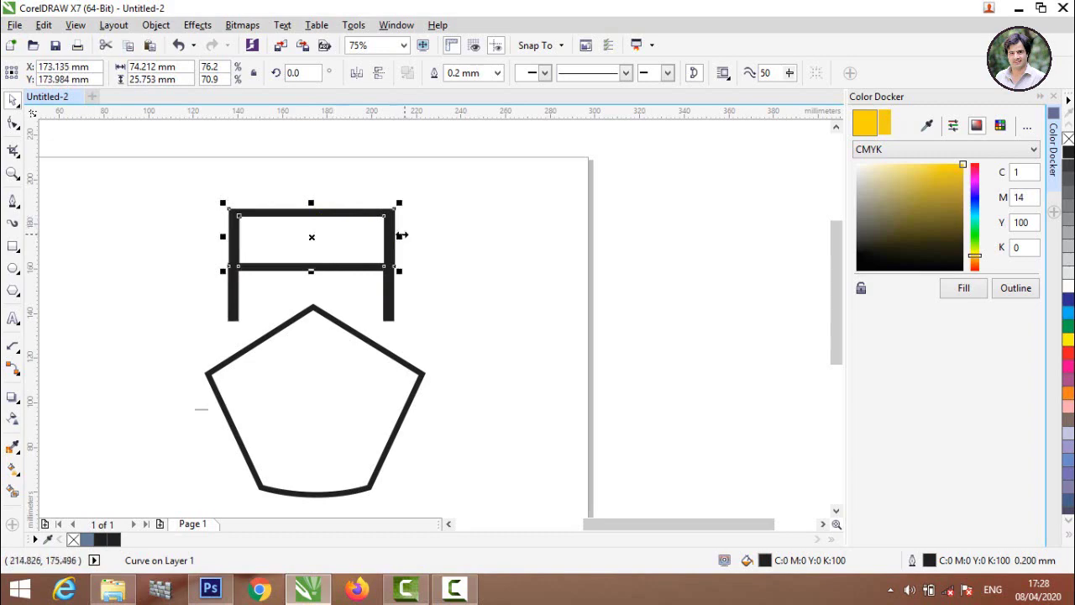
left_click_drag(401, 236, 366, 236)
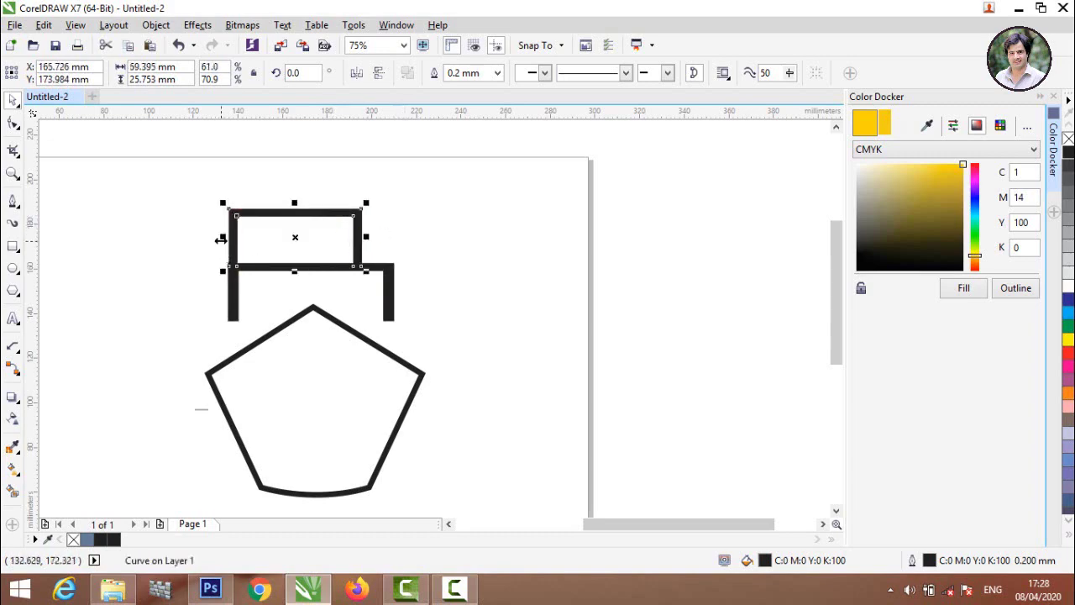
left_click_drag(221, 239, 254, 236)
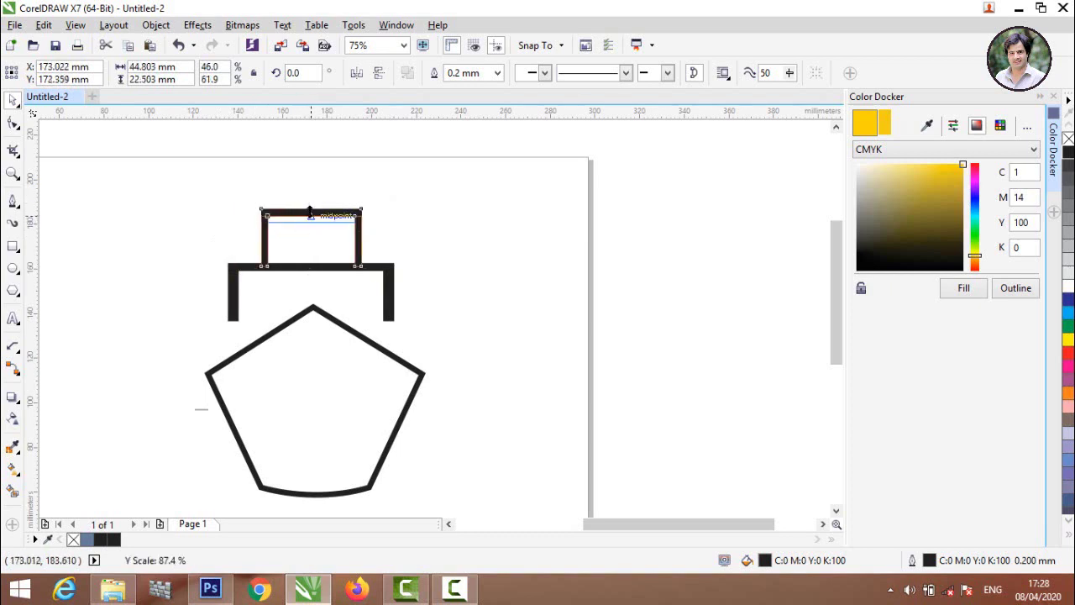
left_click_drag(310, 201, 310, 211)
left_click(416, 199)
Weld the cabin and the lower bracket into one ship shape
left_click(355, 223)
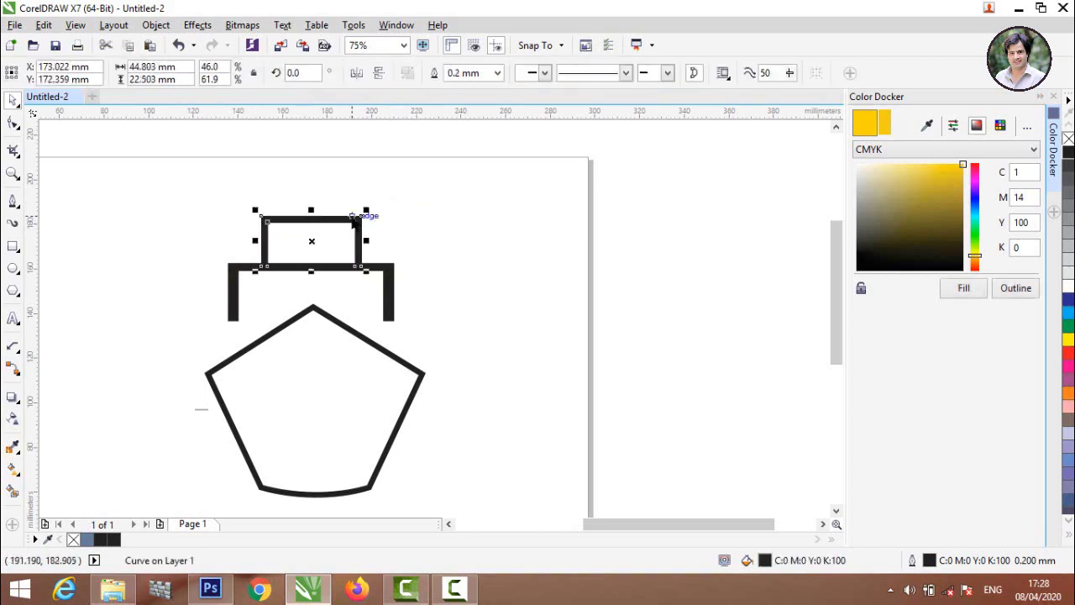
left_click(389, 282, "shift")
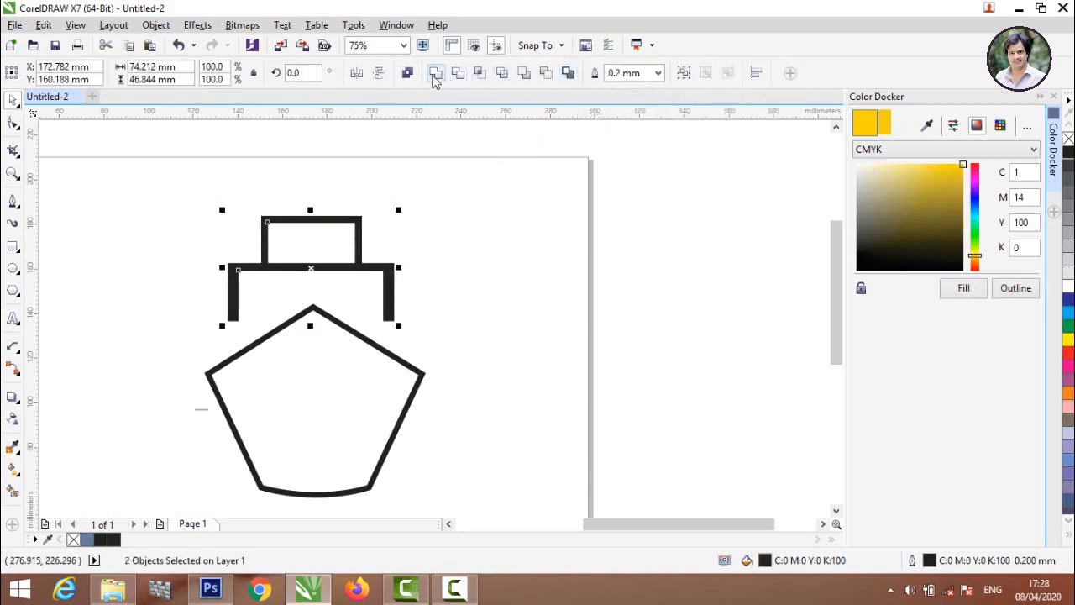
left_click(435, 74)
left_click(451, 214)
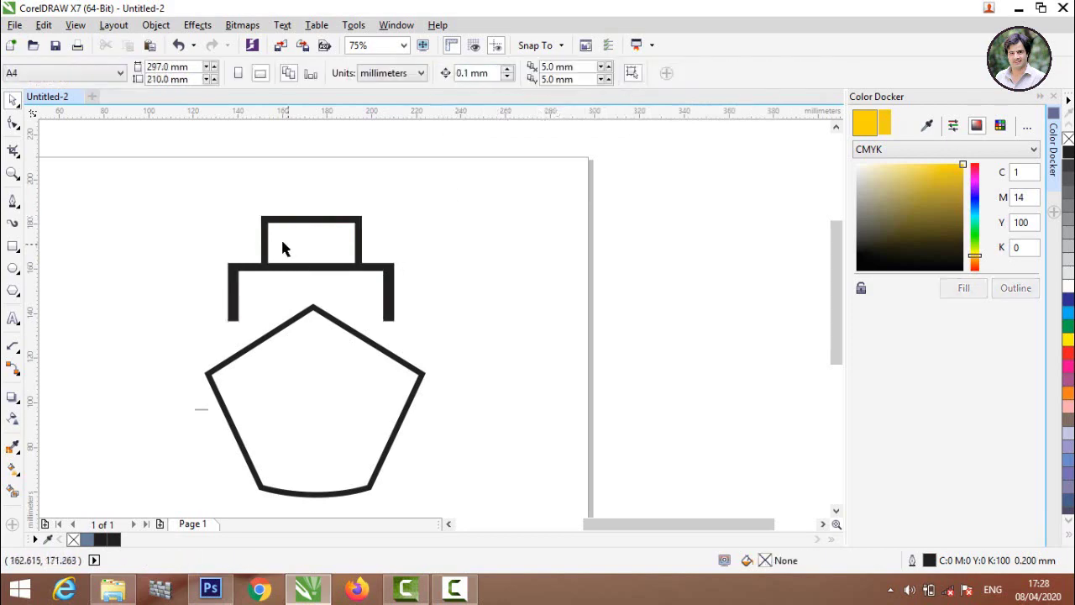
Draw a tall rectangle, about 21.2 × 37.4 mm, left of the ship
left_click(13, 246)
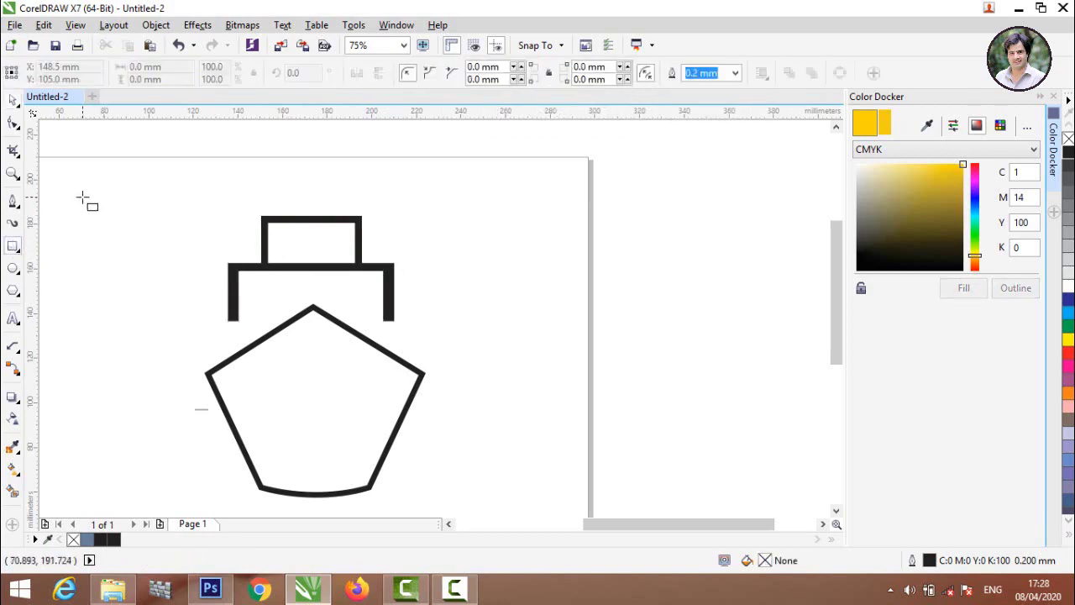
left_click_drag(83, 201, 121, 274)
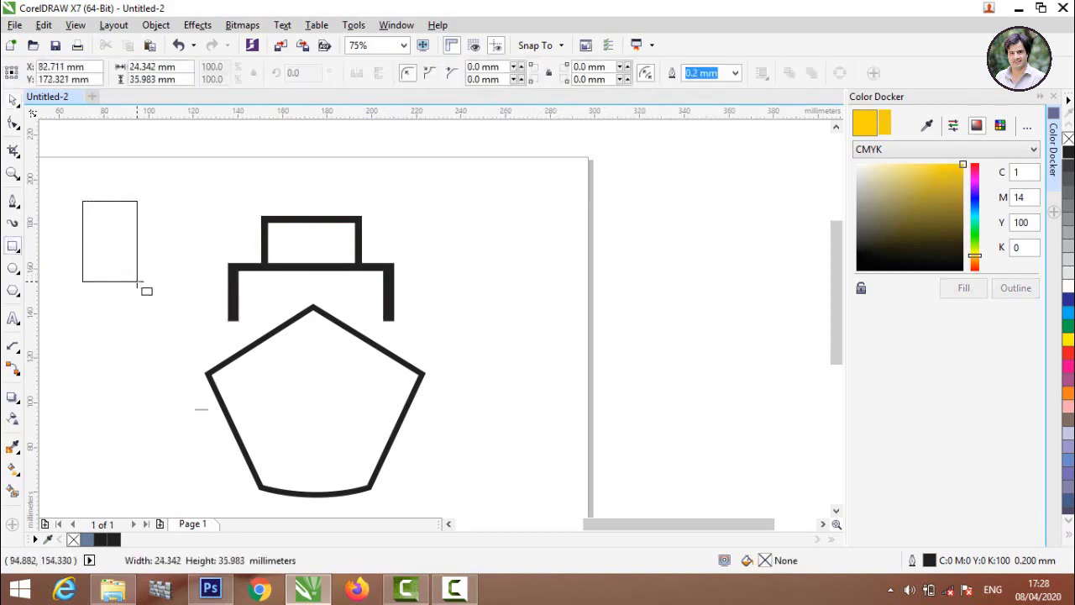
left_click_drag(122, 274, 130, 286)
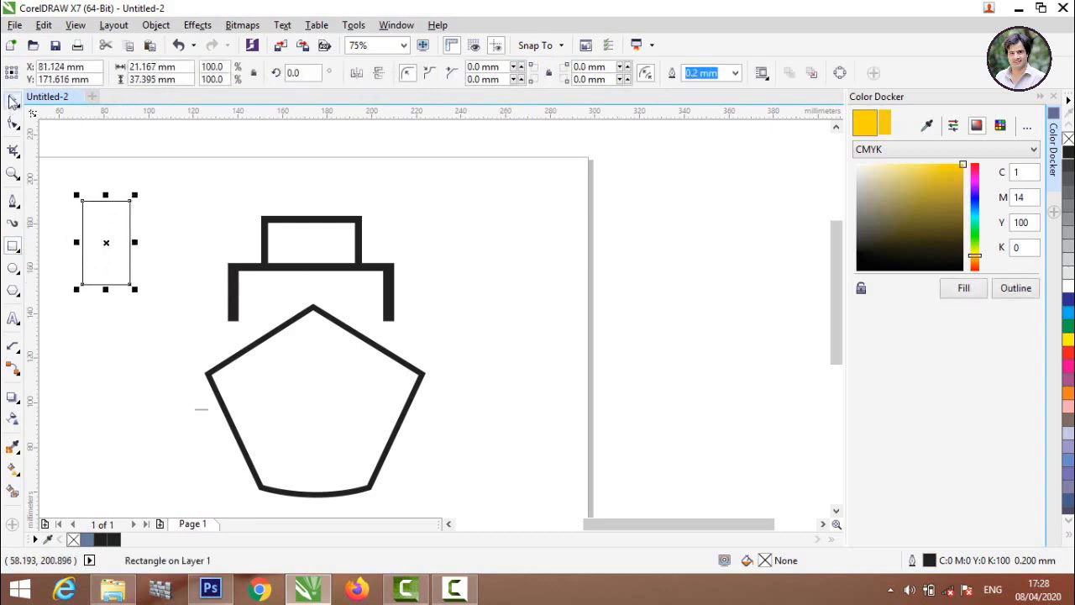
left_click(14, 101)
Give the new rectangle a 2.5 mm outline to match the ship
left_click(92, 135)
left_click(99, 201)
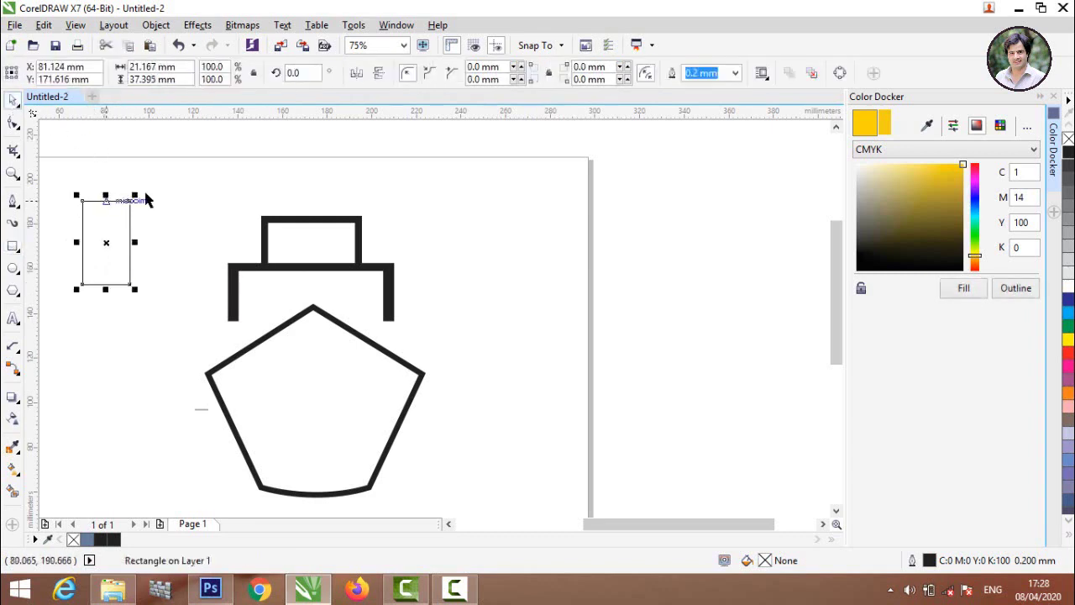
left_click(736, 74)
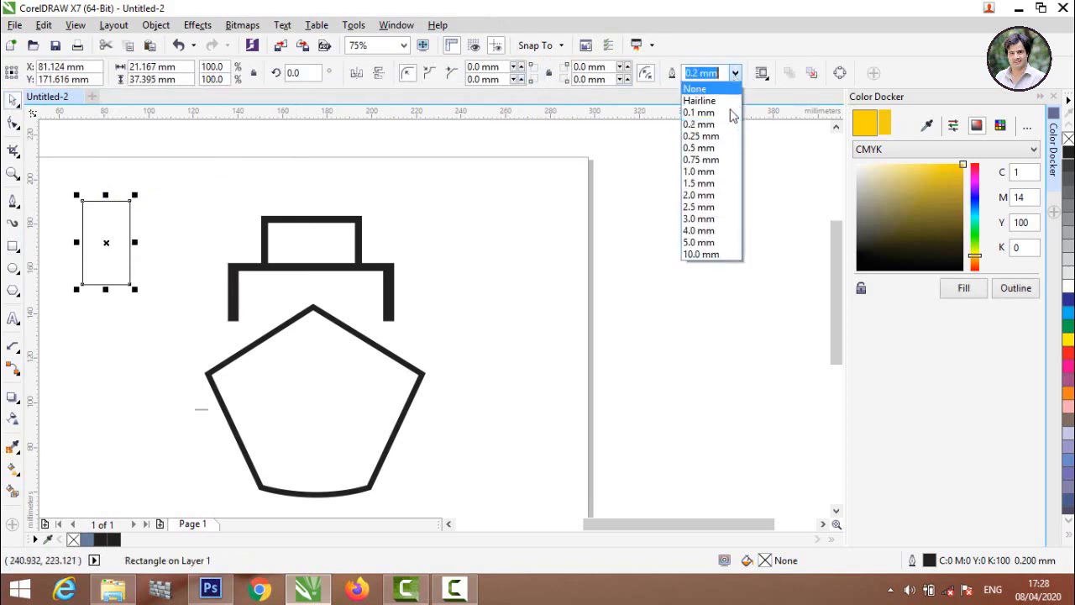
left_click(707, 206)
left_click(48, 211)
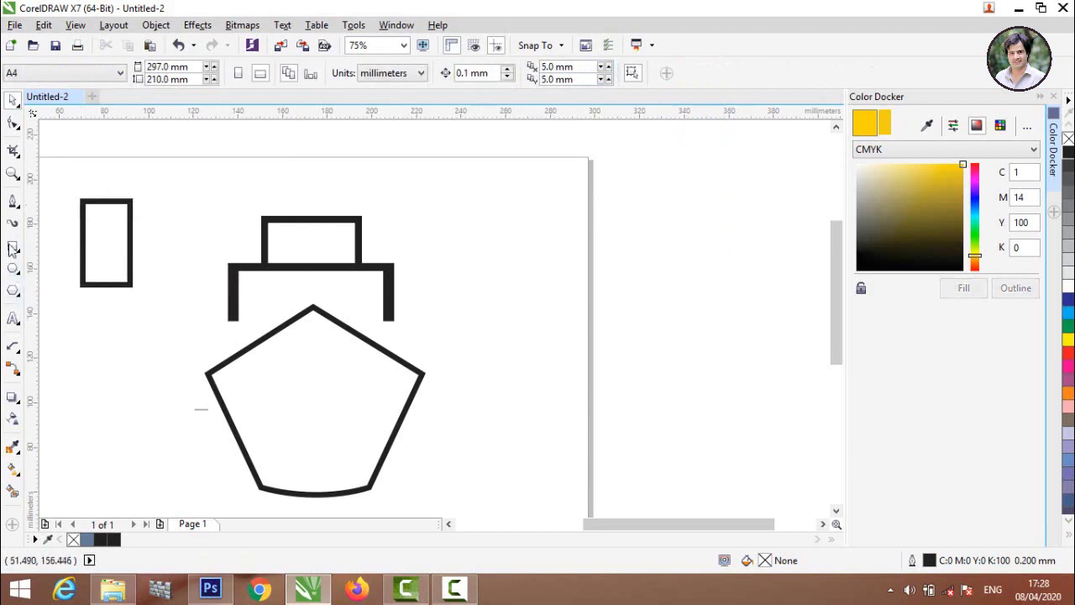
Draw a vertical line from the rectangle's top midpoint to its bottom midpoint
left_click(13, 201)
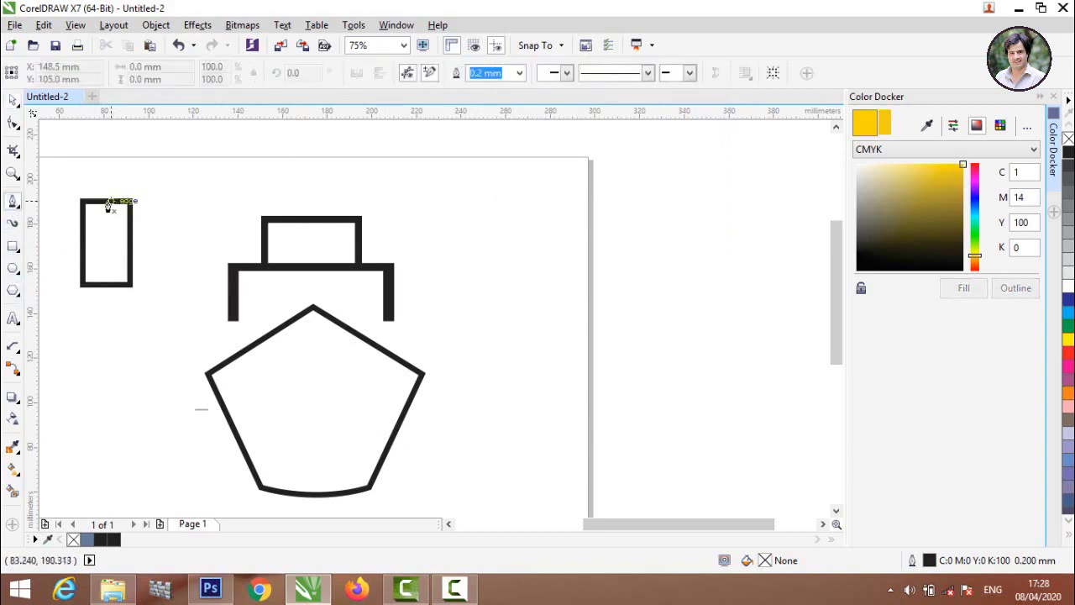
left_click(105, 202)
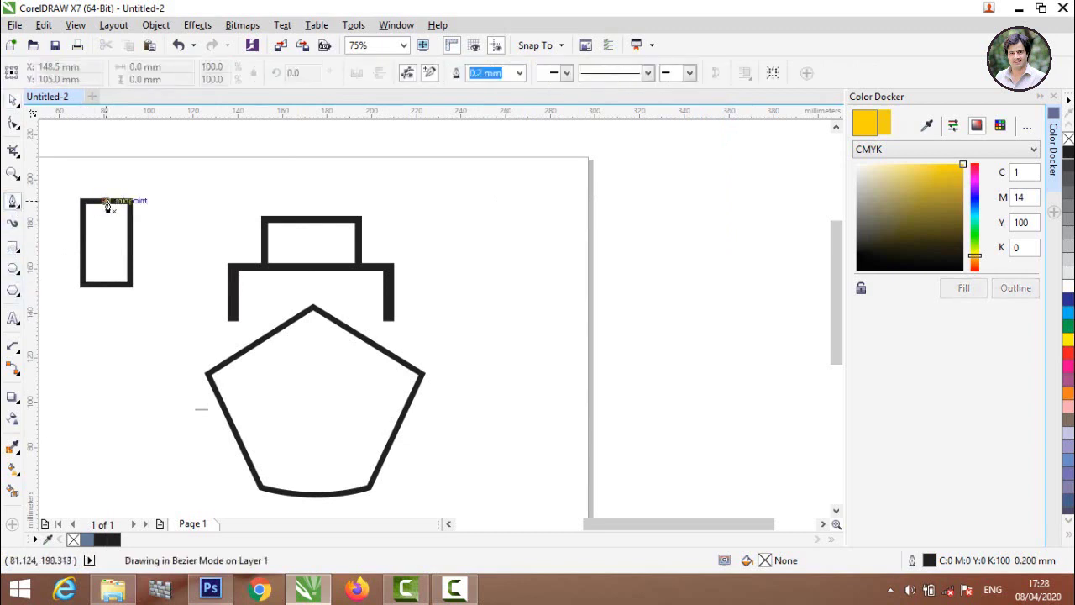
left_click(106, 286)
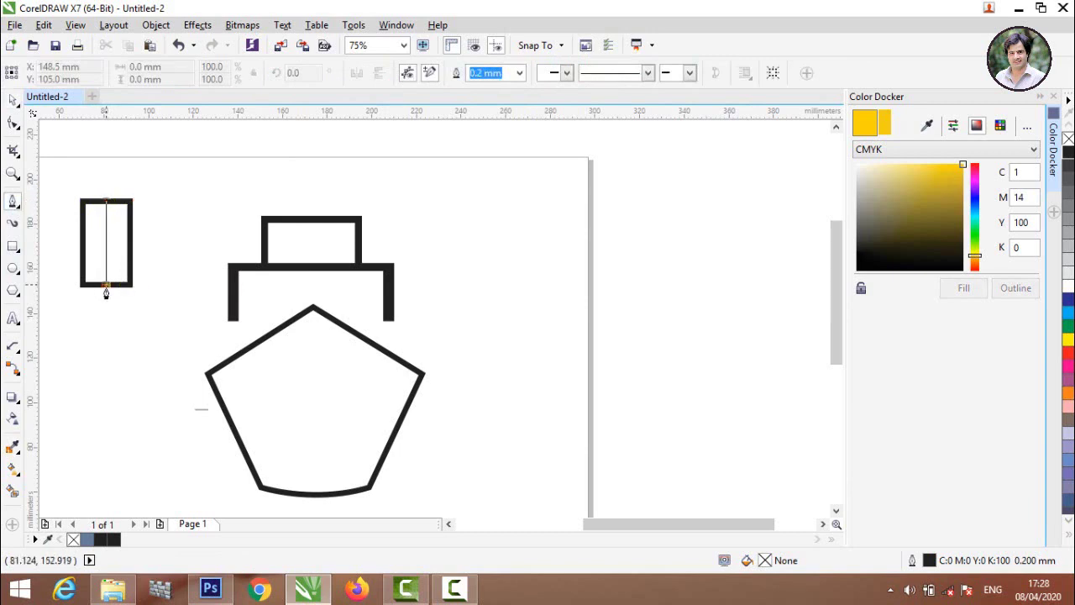
left_click(13, 100)
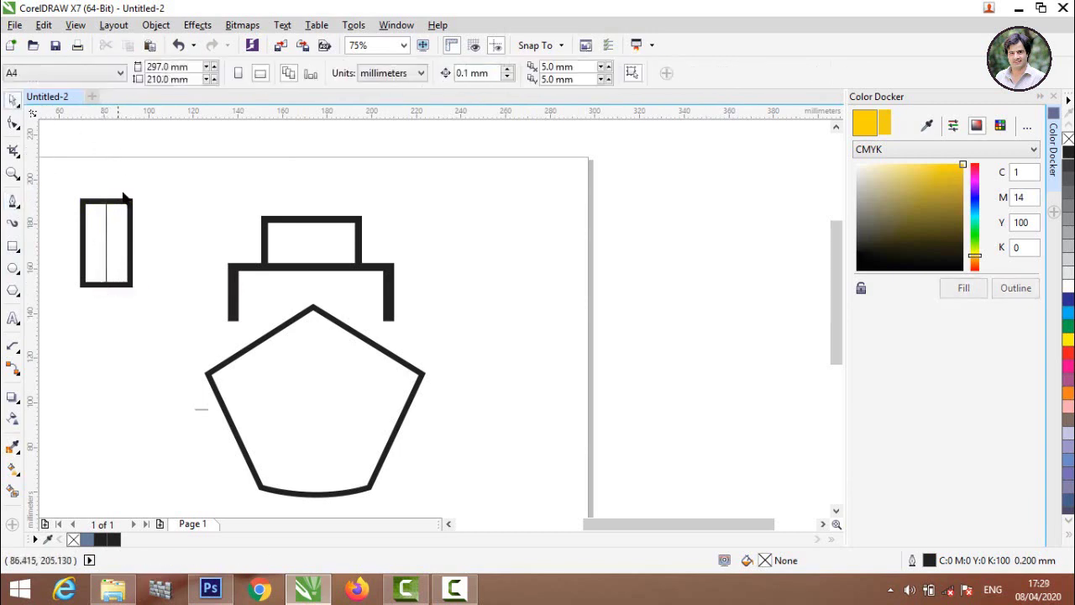
left_click(130, 210)
left_click(47, 434)
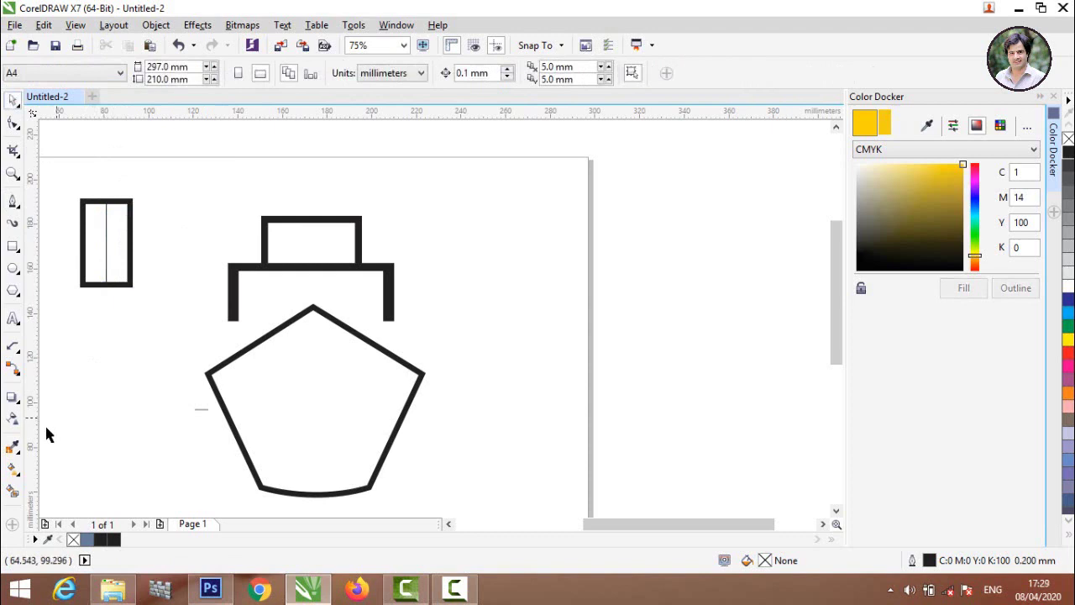
Smart Fill the rectangle's right half black and group the three pieces
left_click(13, 491)
left_click(116, 243)
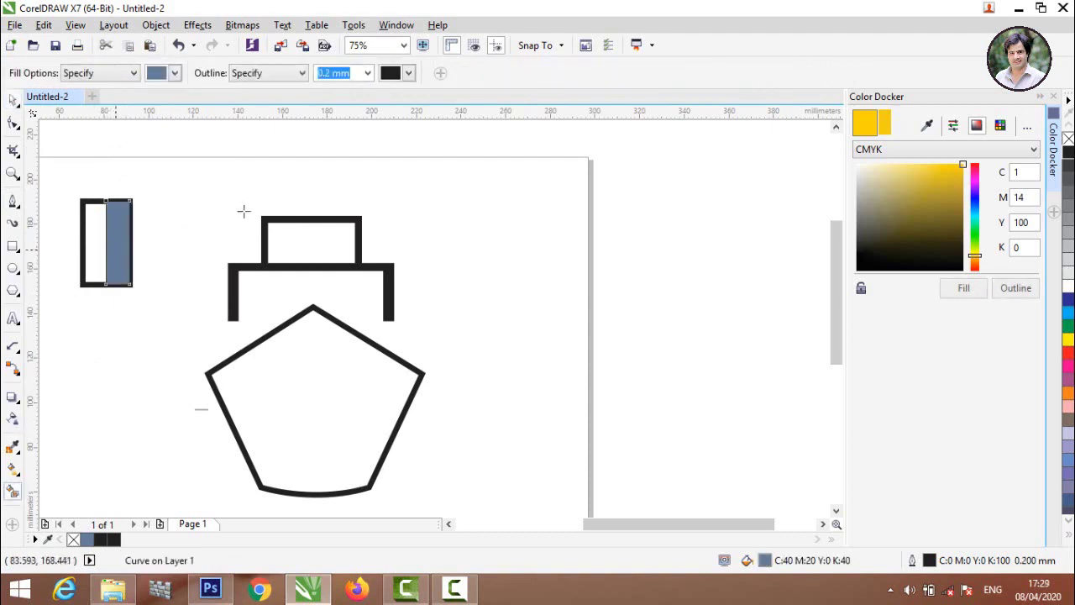
left_click(1068, 152)
left_click(13, 100)
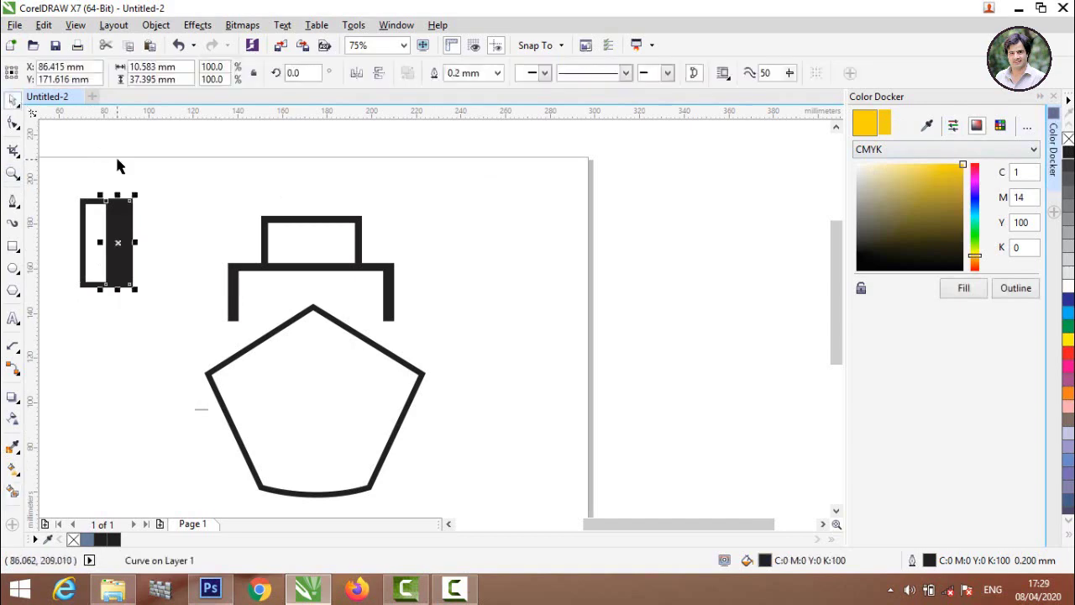
left_click_drag(61, 178, 193, 284)
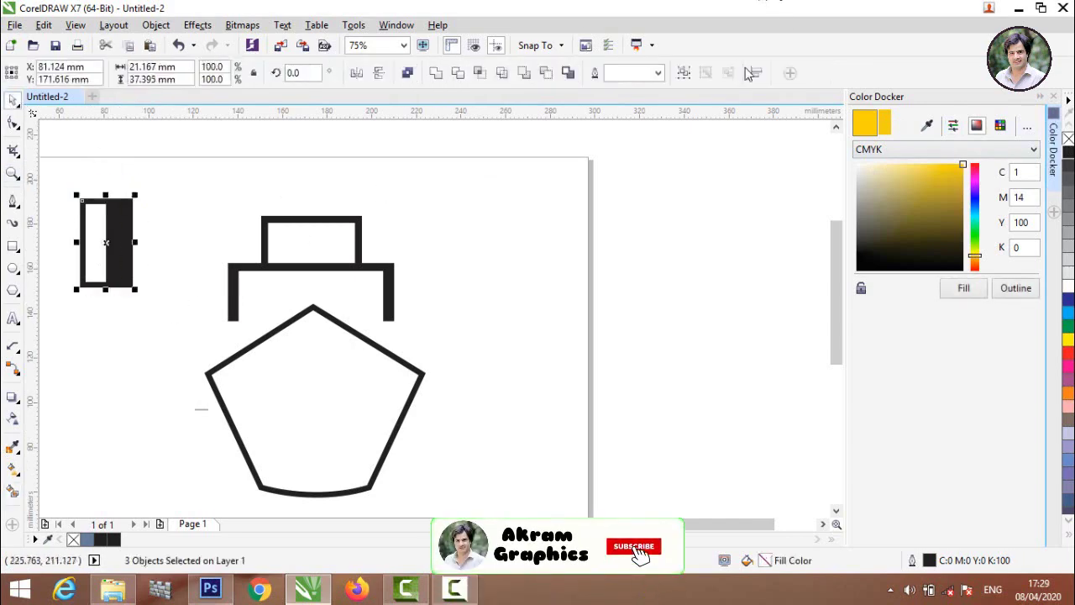
key("ctrl+g")
Move the half-black rectangle group onto the cabin and stretch it taller
left_click(96, 244)
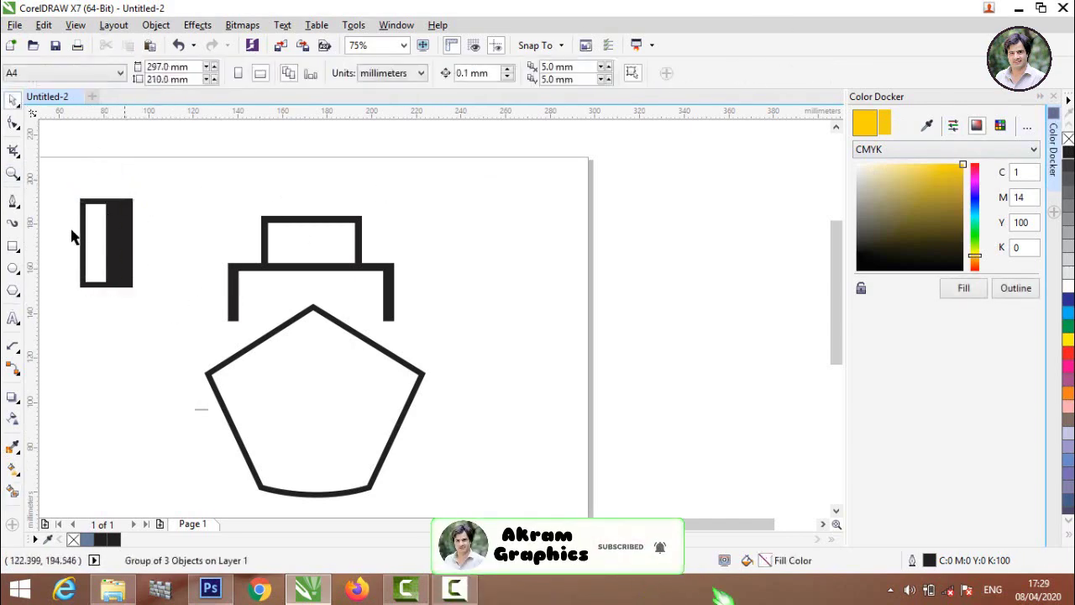
scroll(108, 231, "down", 2)
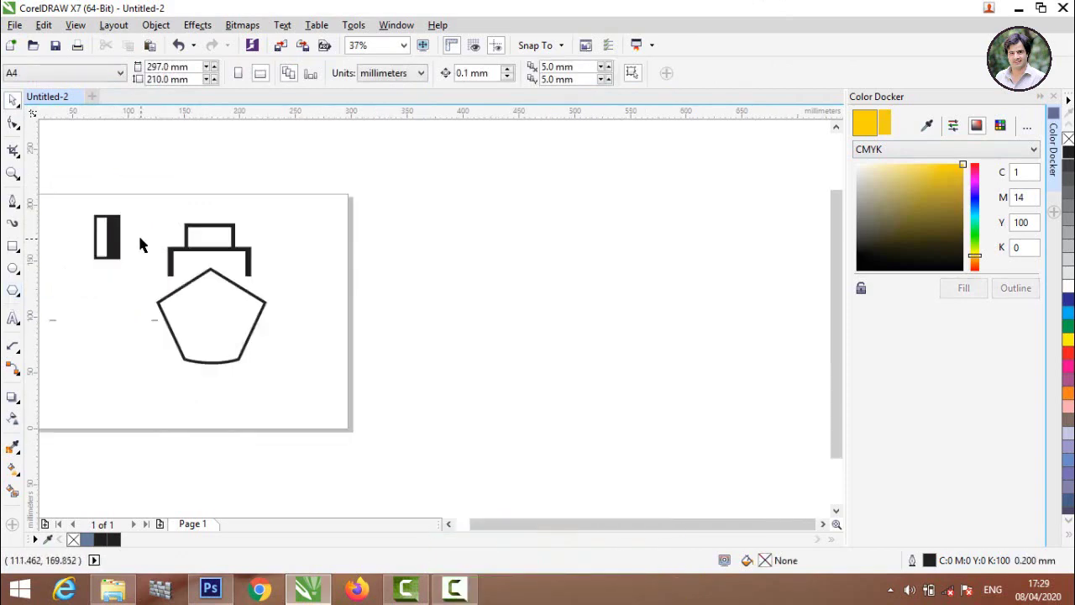
left_click(197, 222)
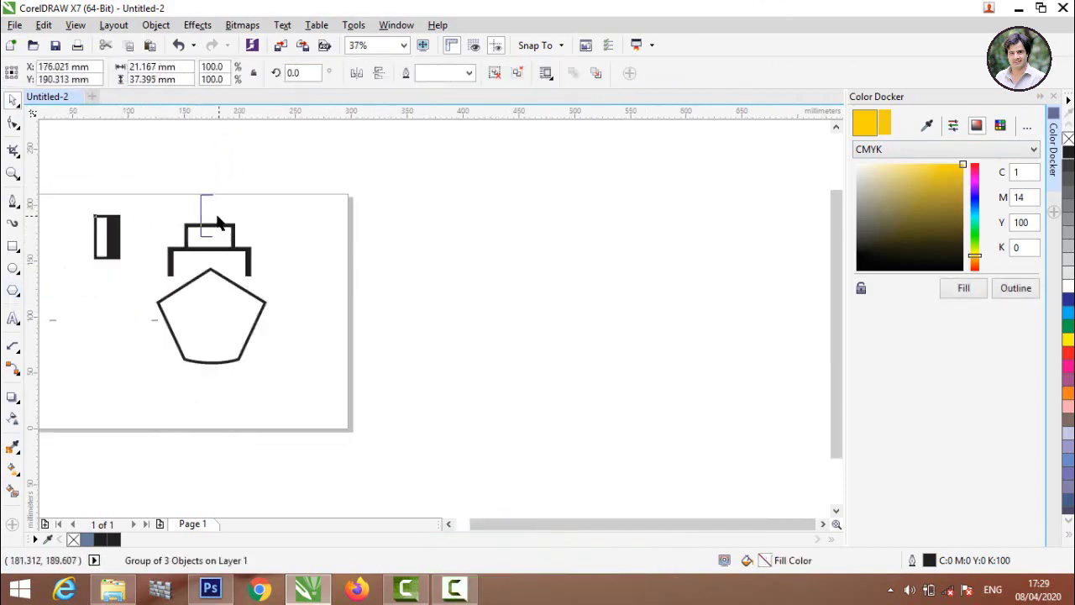
left_click_drag(197, 222, 214, 217)
scroll(222, 204, "up", 4)
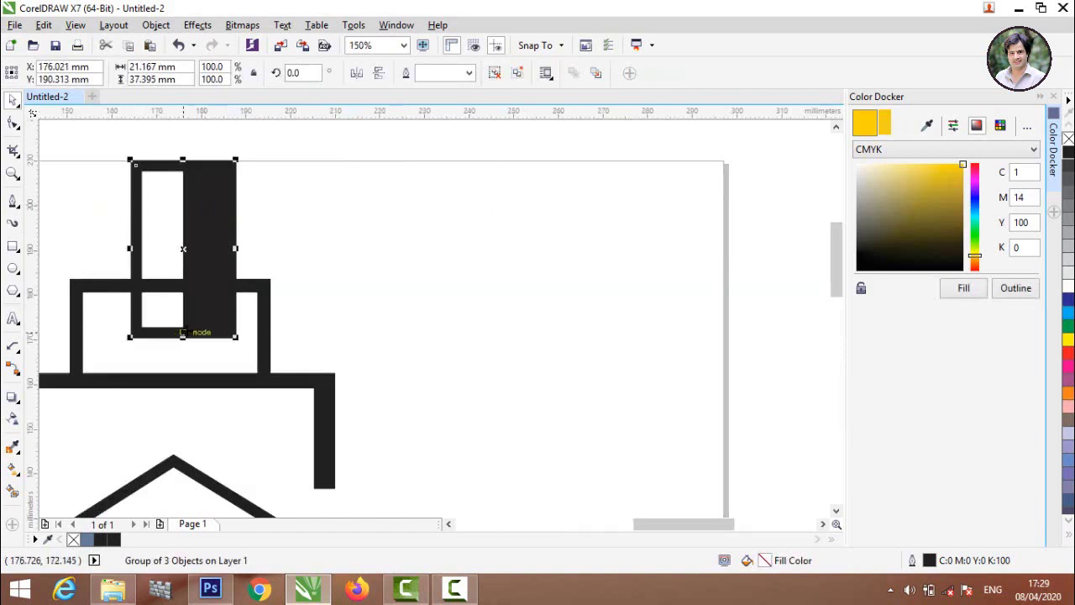
scroll(152, 267, "down", 2)
left_click_drag(166, 208, 166, 177)
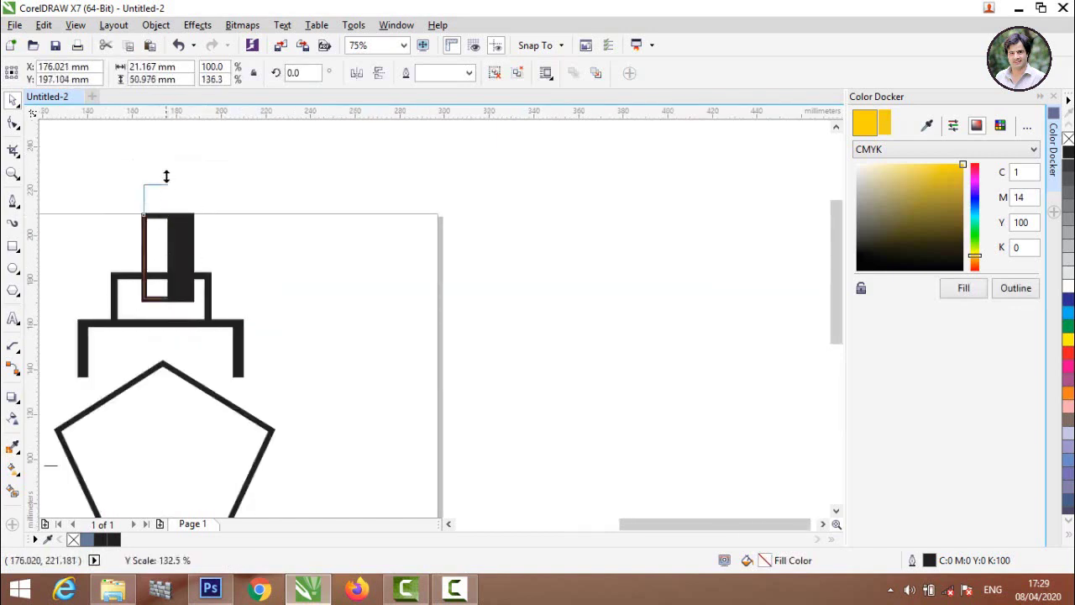
left_click_drag(167, 241, 166, 279)
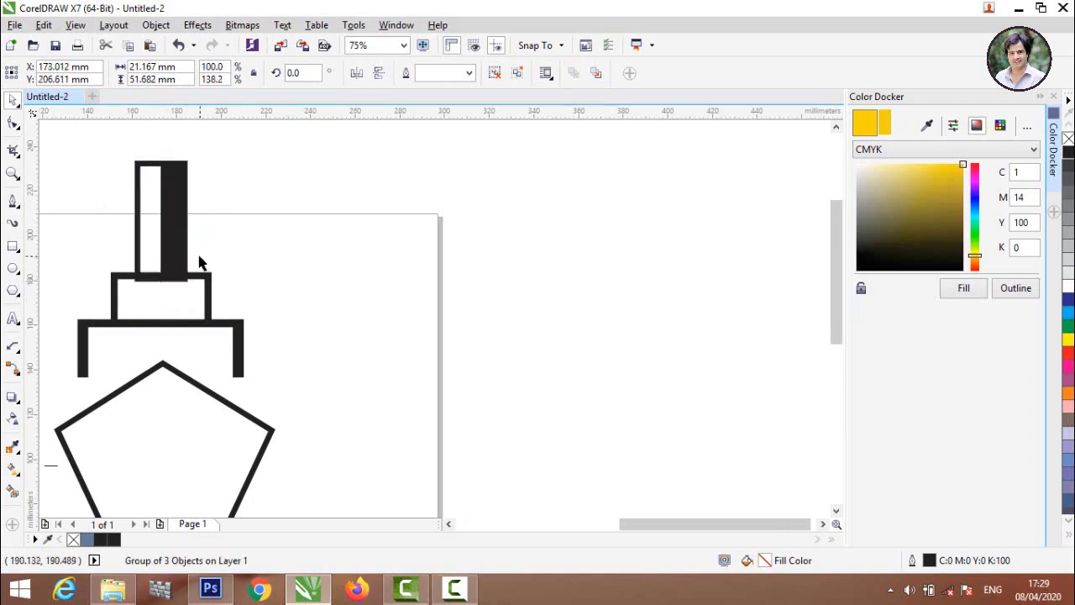
left_click(200, 264)
Shorten the half-black funnel from its bottom and top to about 34 mm tall
scroll(172, 267, "up", 2)
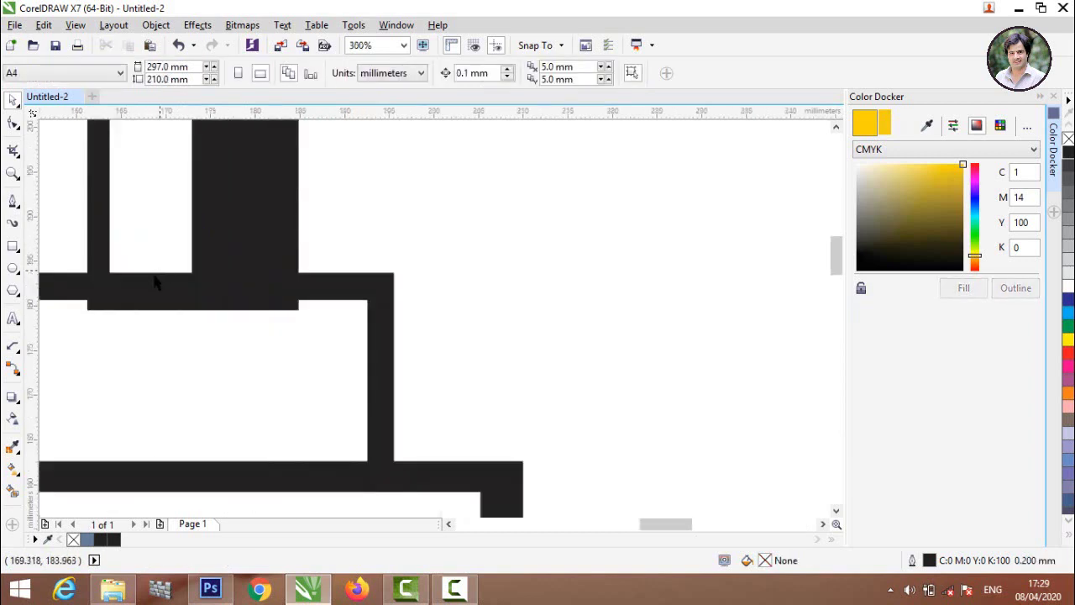
left_click(191, 302)
left_click_drag(192, 307, 192, 284)
left_click(380, 202)
scroll(380, 203, "down", 3)
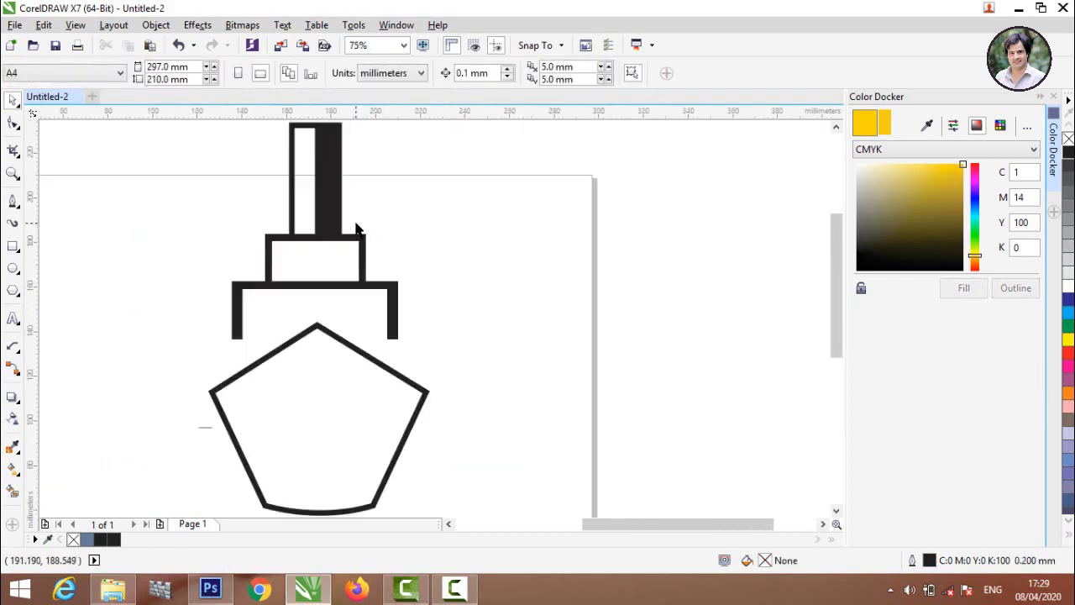
scroll(352, 238, "down", 1)
left_click(337, 192)
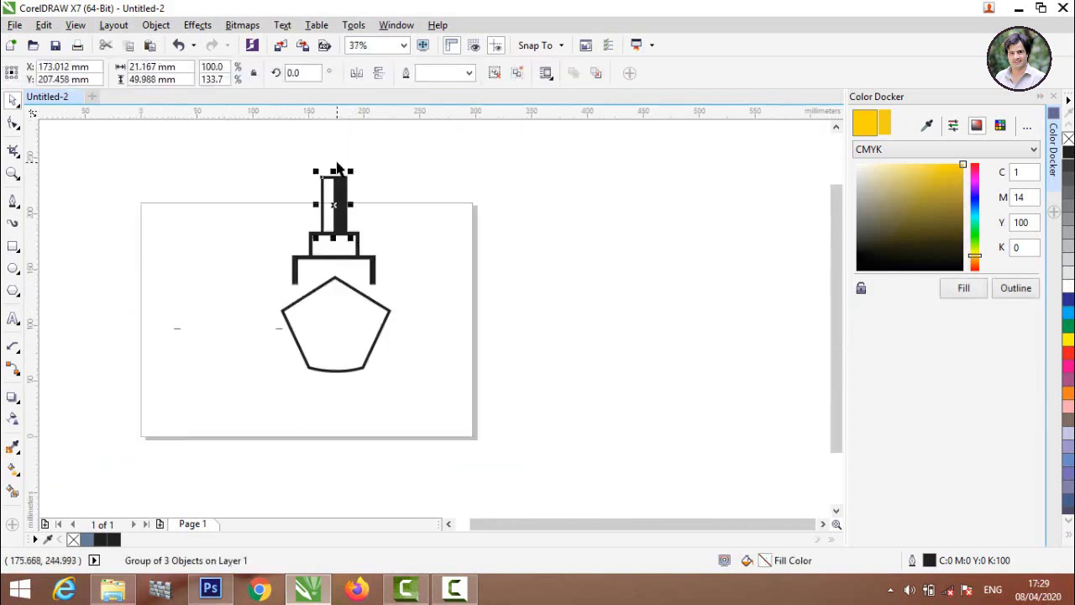
scroll(338, 191, "up", 3)
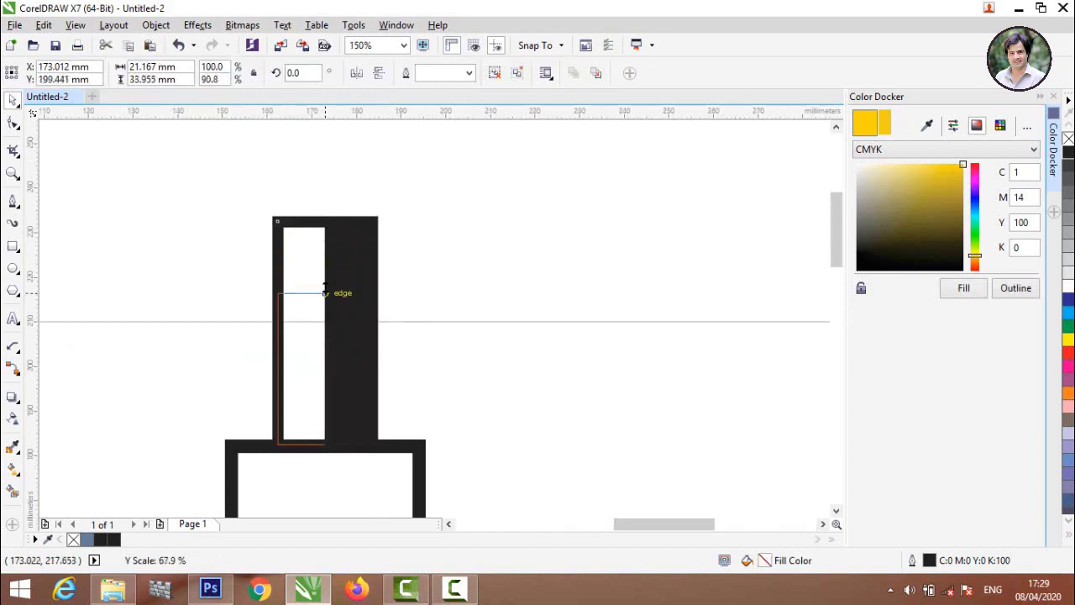
left_click_drag(324, 215, 324, 289)
left_click(202, 271)
Move the cabin and funnel down about 6.5 mm, closer to the hull
scroll(201, 270, "down", 1)
scroll(201, 270, "down", 1)
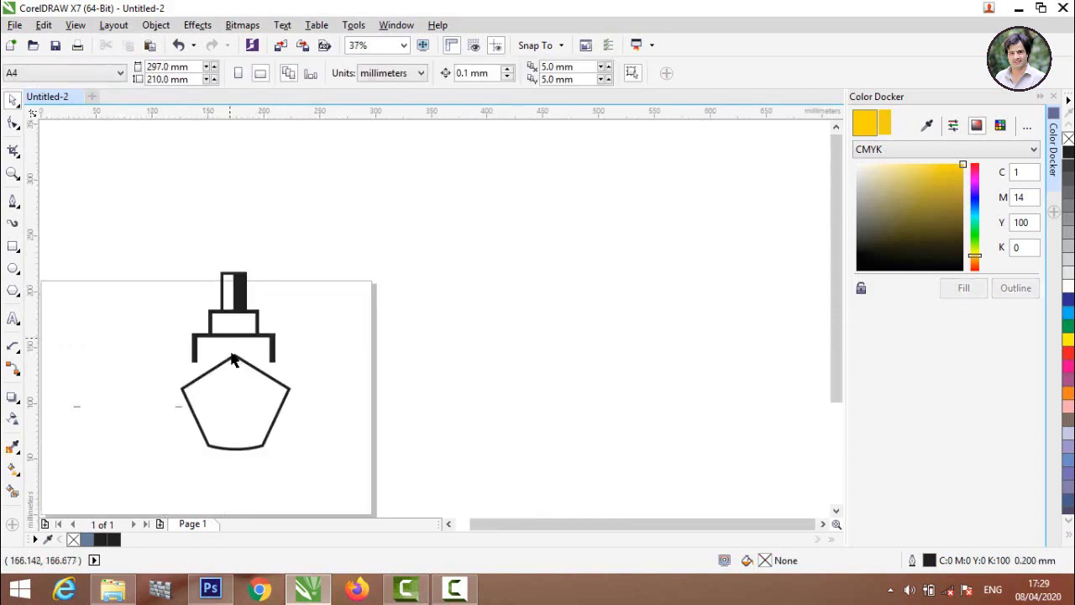
left_click_drag(139, 234, 288, 369)
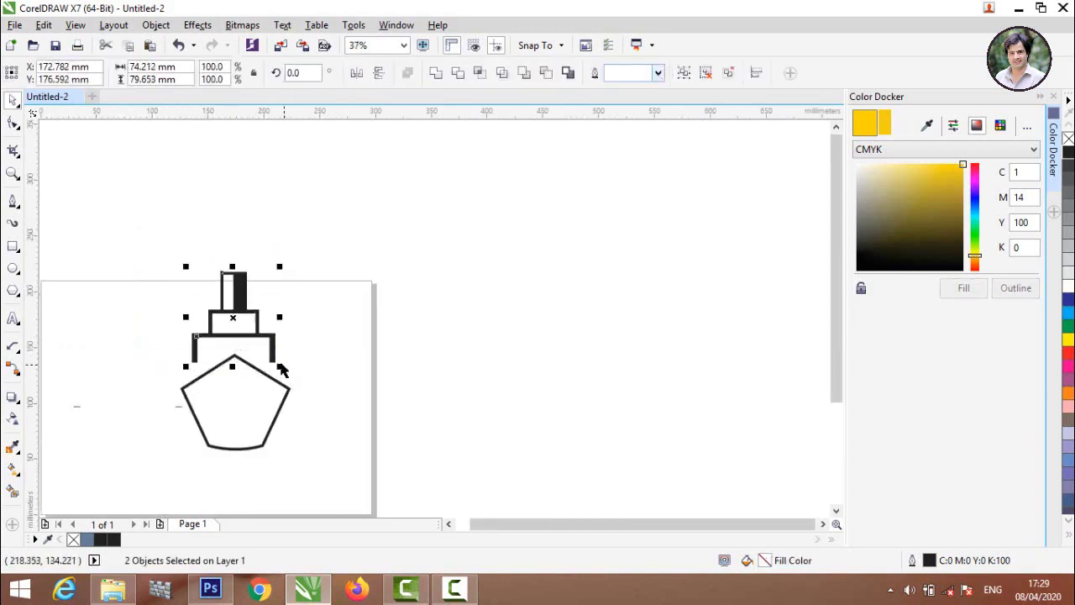
scroll(233, 353, "up", 3)
left_click_drag(214, 222, 214, 250)
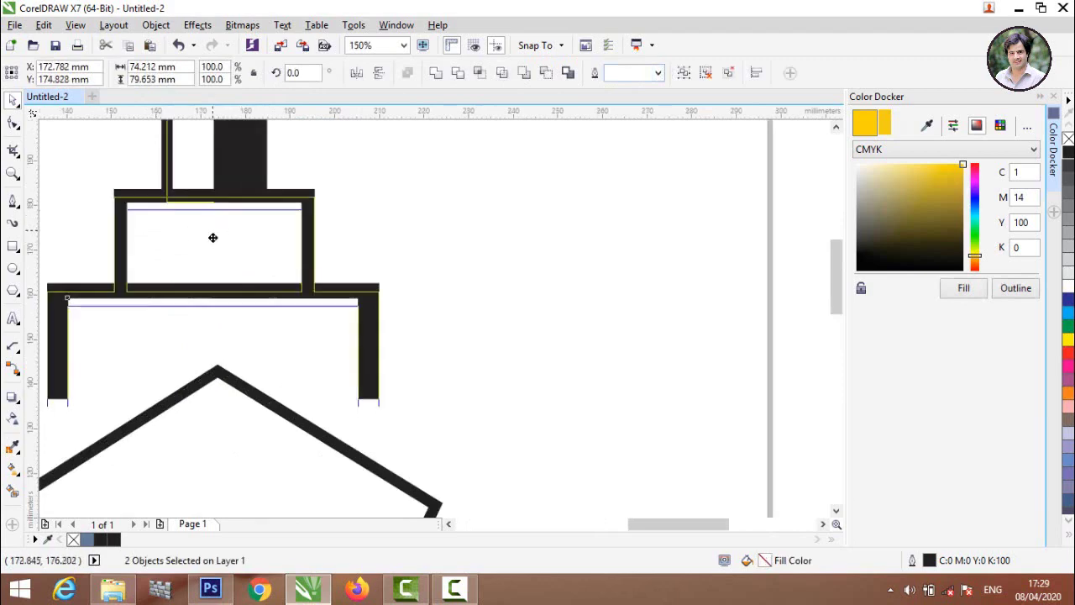
left_click(471, 298)
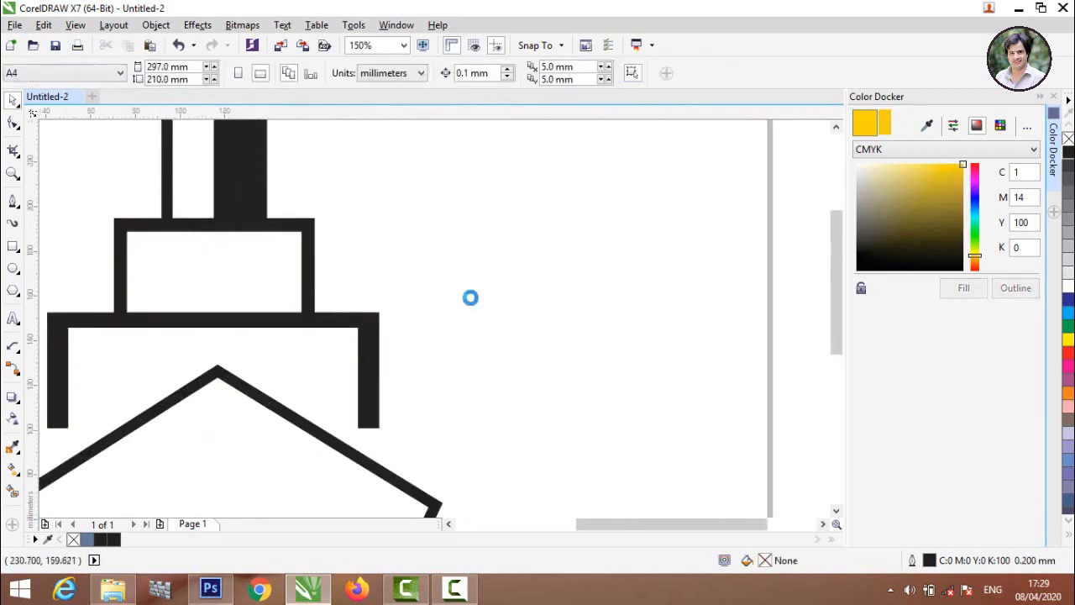
scroll(372, 283, "down", 1)
scroll(290, 243, "down", 2)
Change the pentagon hull's outline width to 3.0 mm
left_click_drag(409, 367, 438, 401)
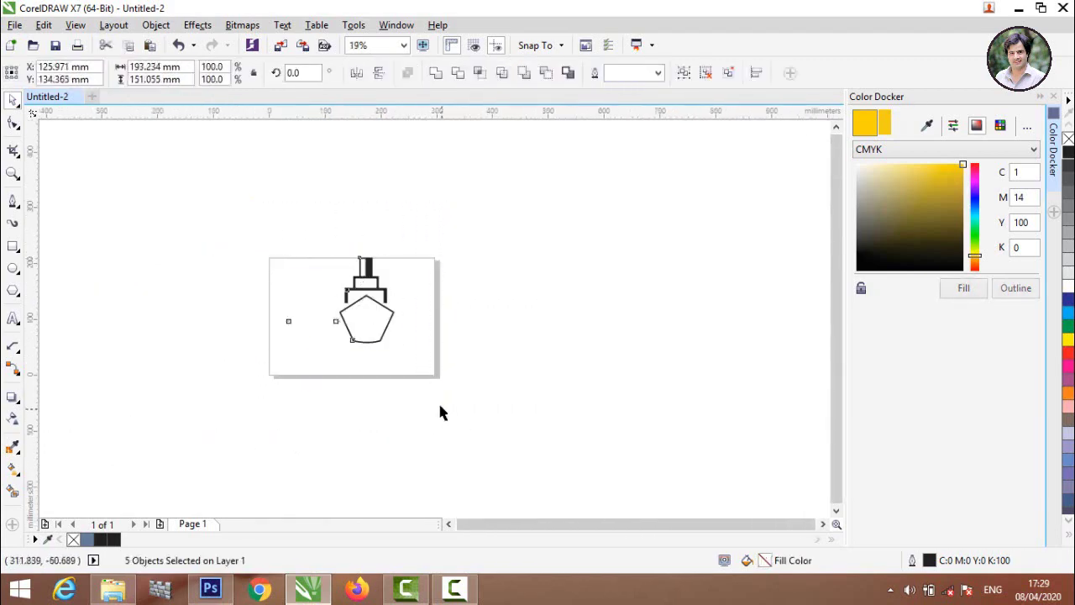
left_click(437, 401)
scroll(391, 294, "up", 1)
scroll(329, 329, "up", 1)
left_click(332, 313)
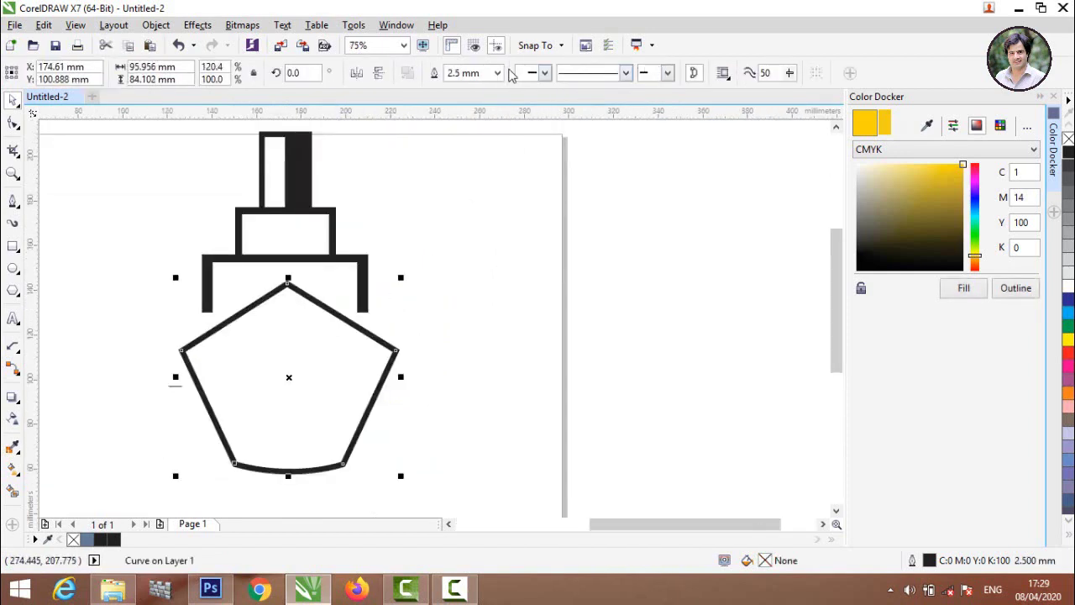
left_click(497, 73)
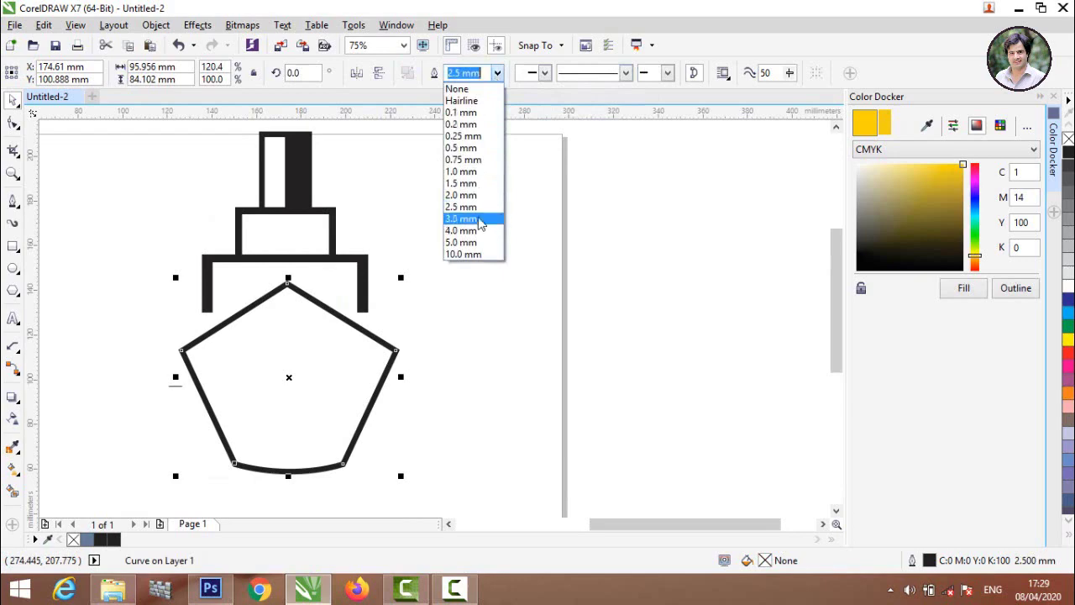
left_click(467, 220)
left_click(461, 221)
scroll(268, 333, "down", 1)
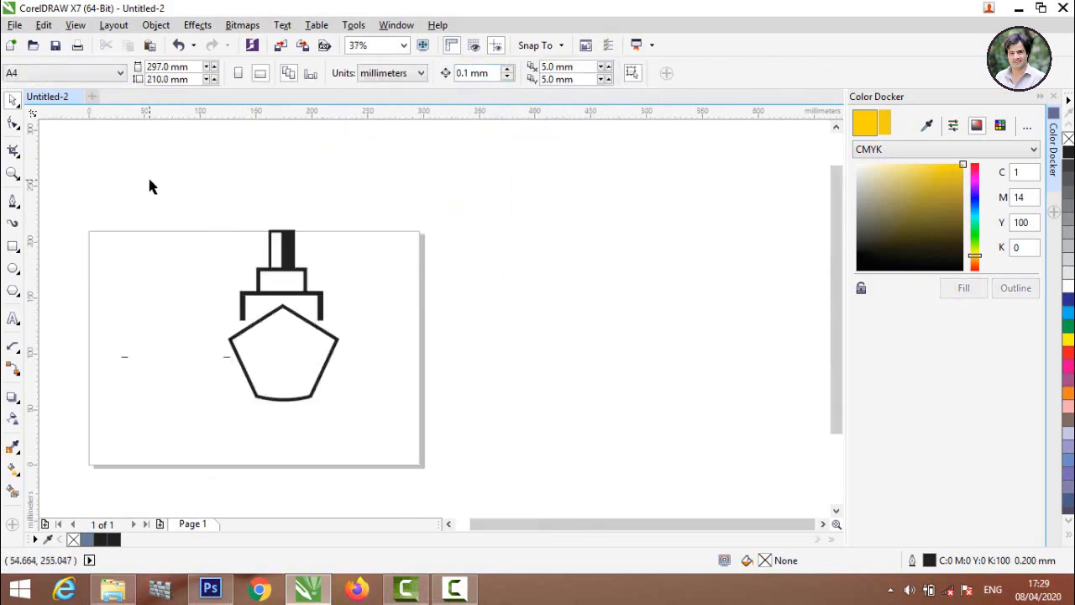
Draw a right-angled line from below the hull to its centre, then to its right edge
left_click_drag(150, 185, 428, 468)
left_click(365, 364)
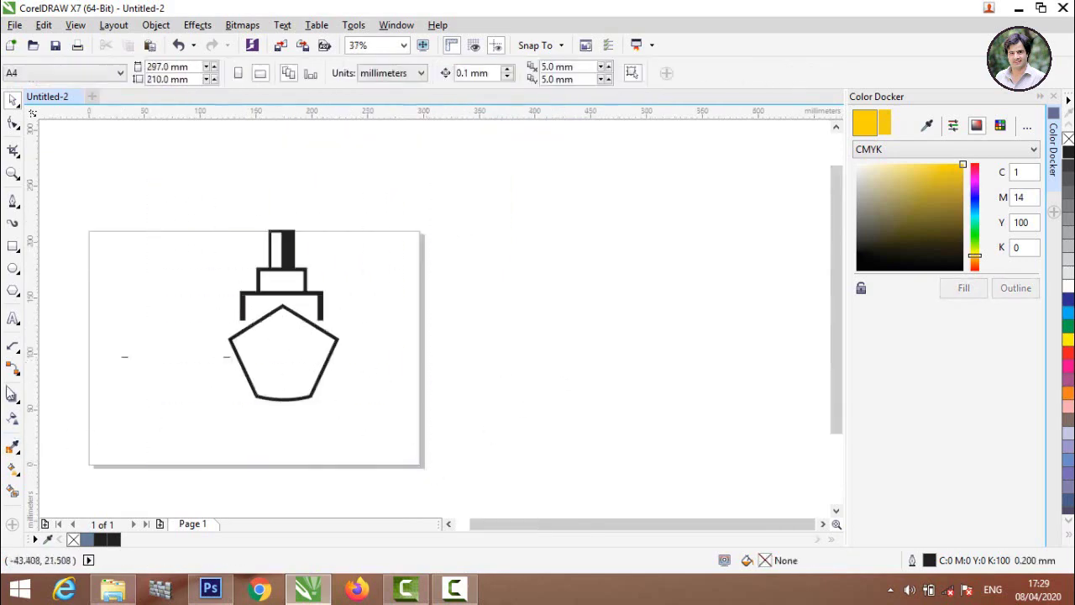
left_click(13, 204)
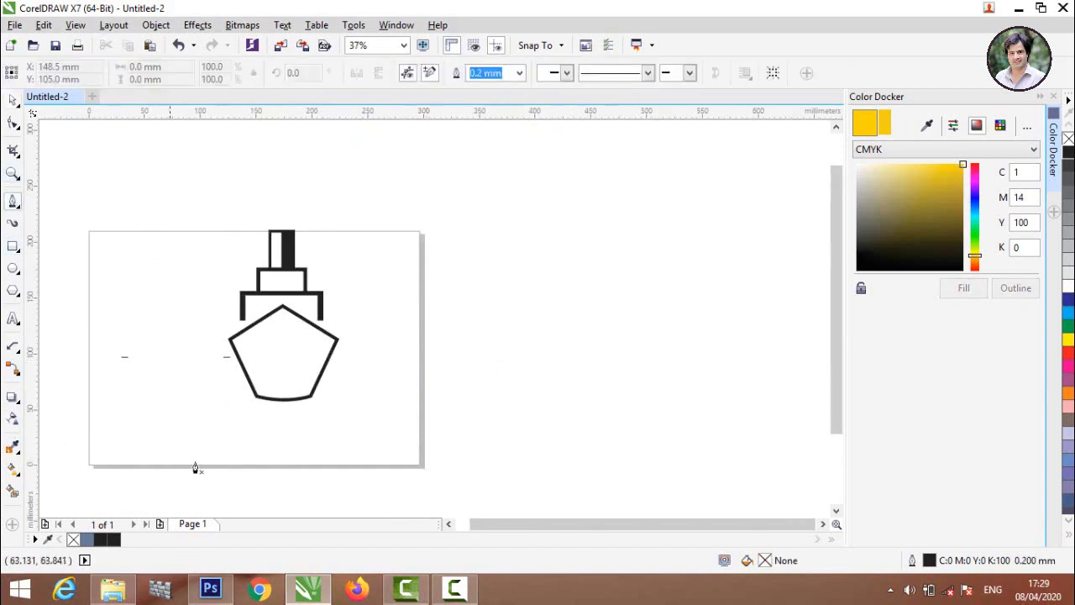
left_click(282, 410)
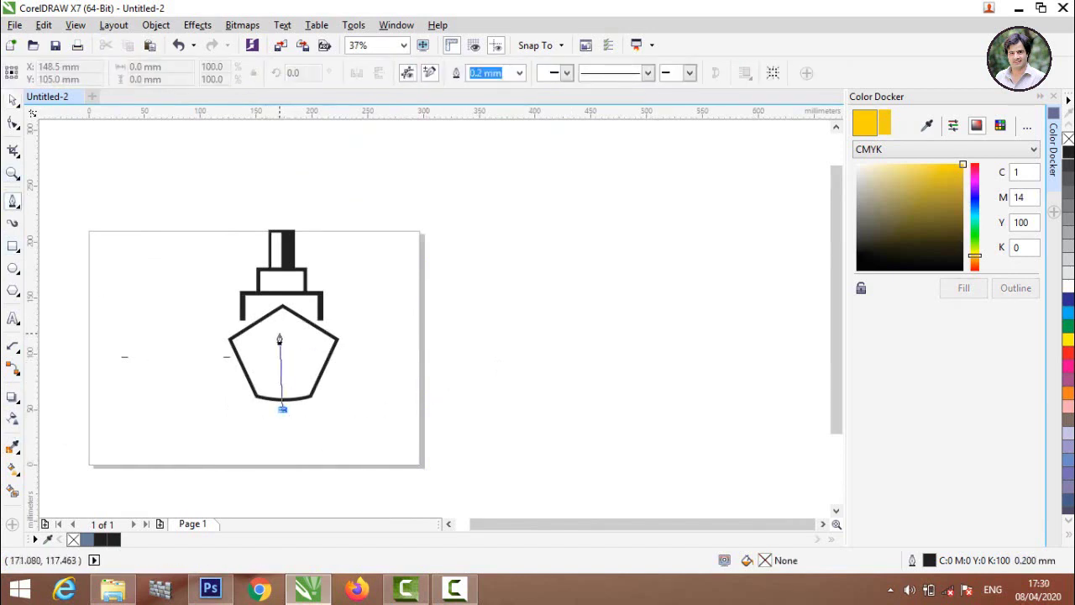
scroll(279, 339, "up", 2)
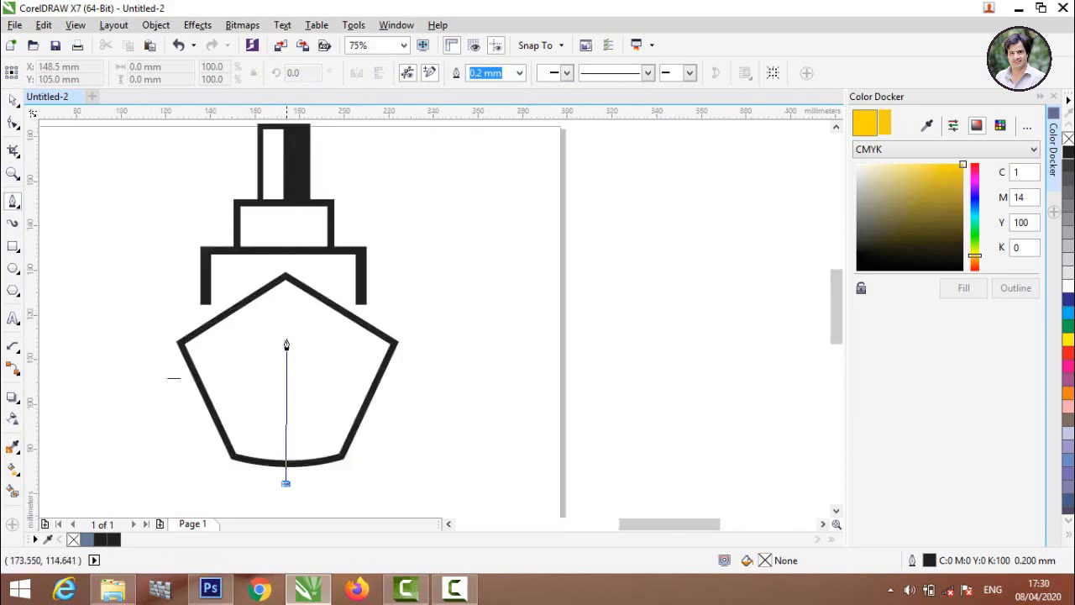
scroll(280, 344, "up", 2)
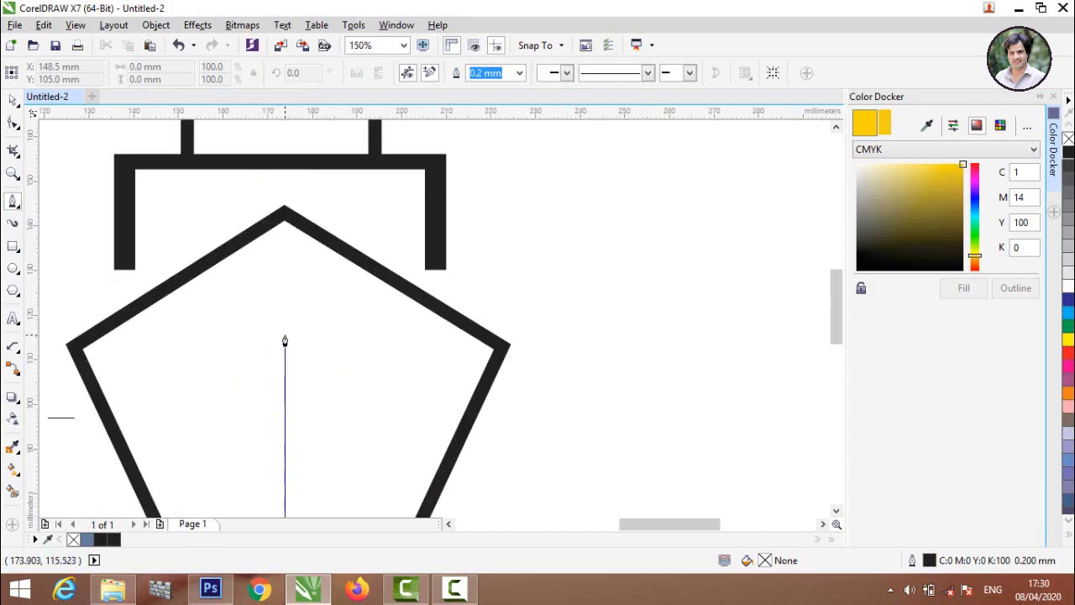
left_click(285, 334)
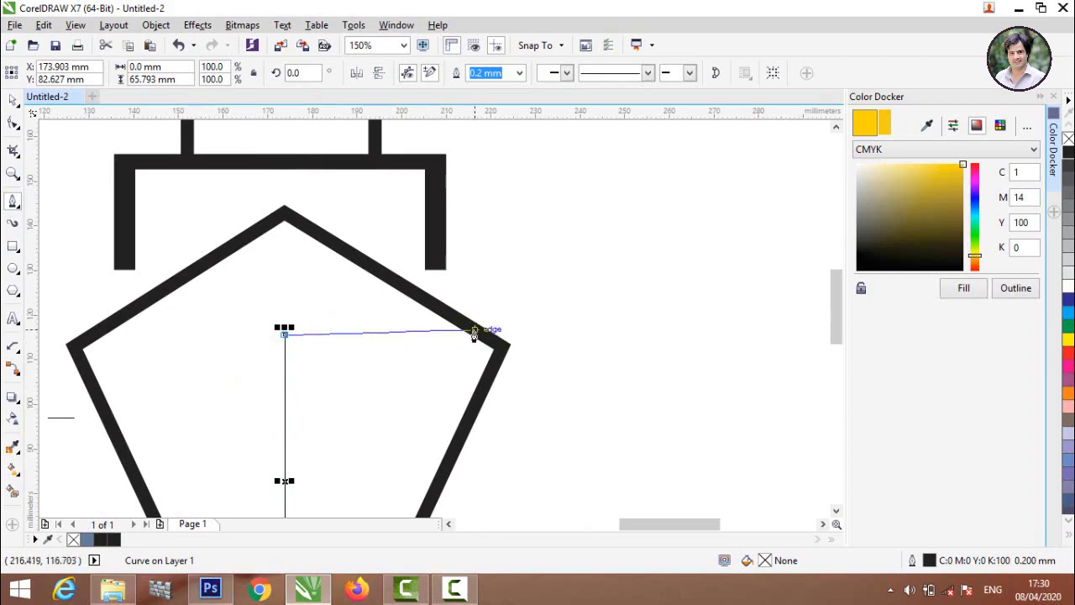
left_click(504, 328)
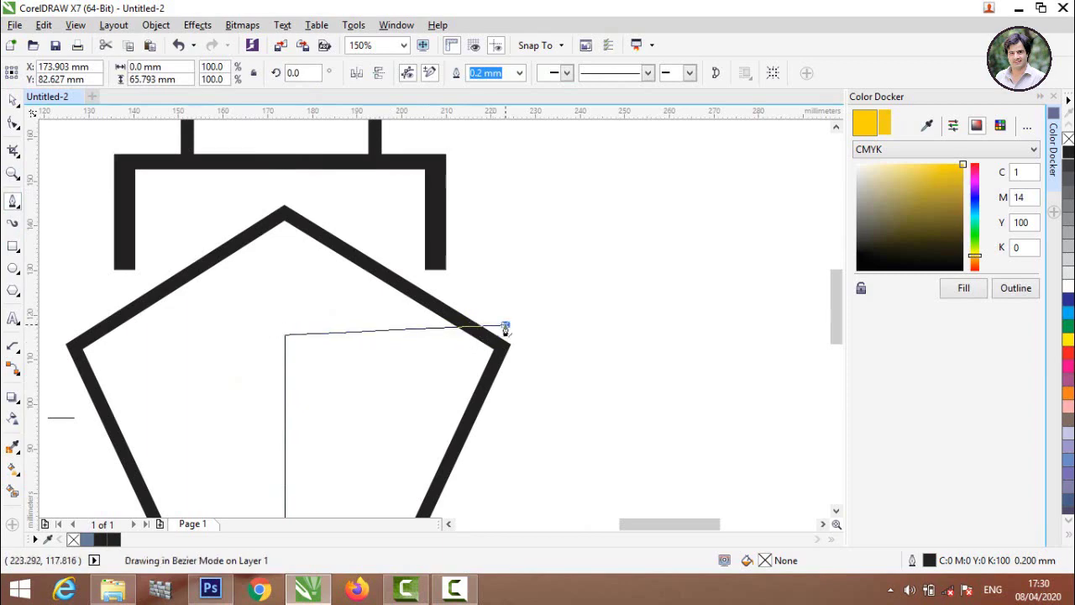
left_click(12, 99)
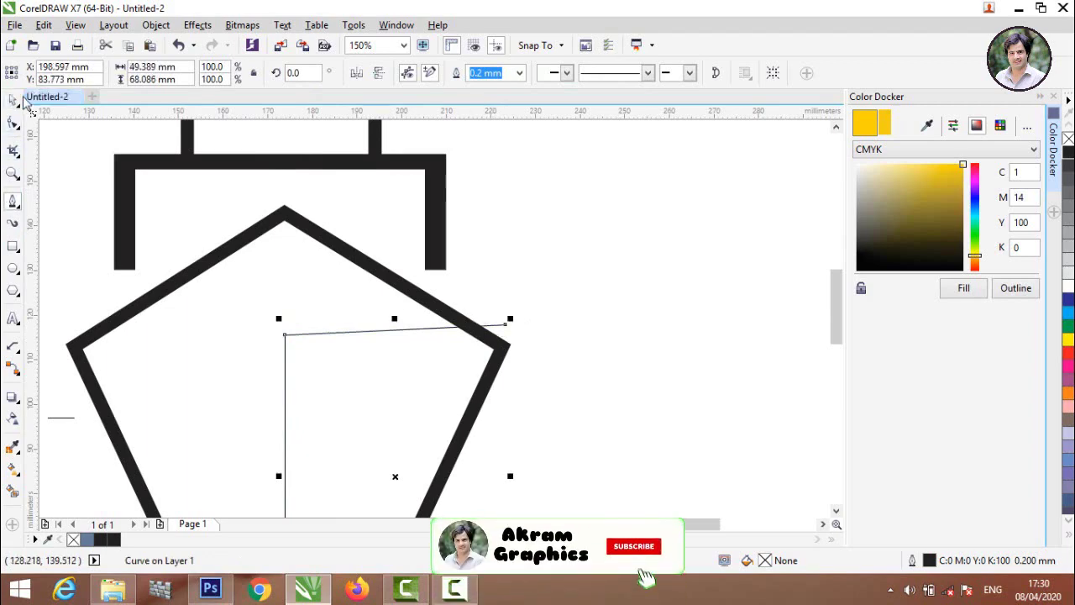
left_click(569, 240)
Stretch the 0.2 mm line slightly upward to about 49.4 × 70.6 mm
scroll(184, 279, "down", 2)
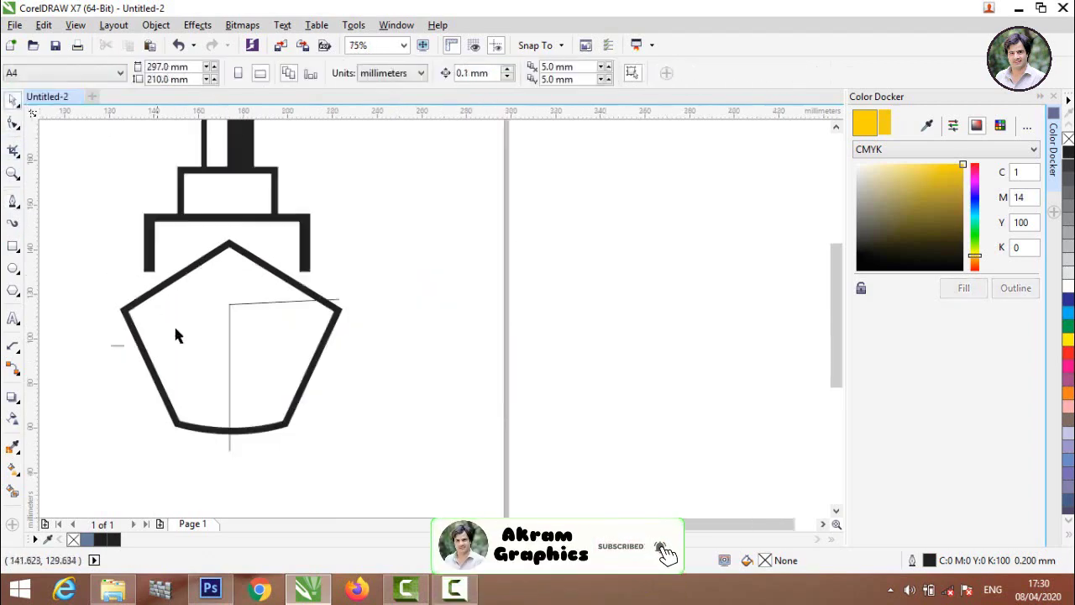
left_click(232, 306)
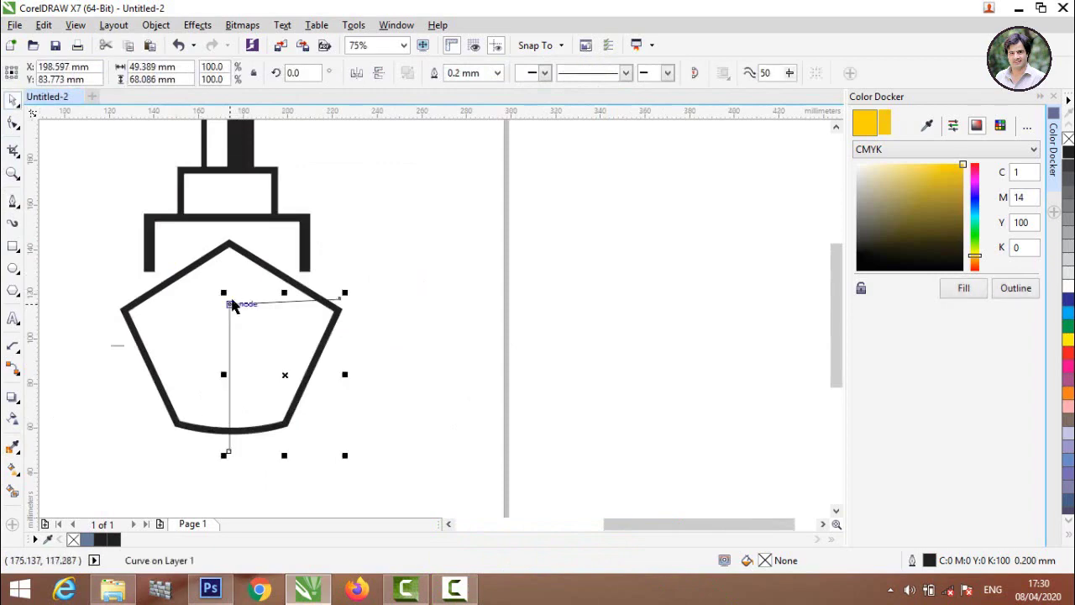
scroll(232, 307, "up", 2)
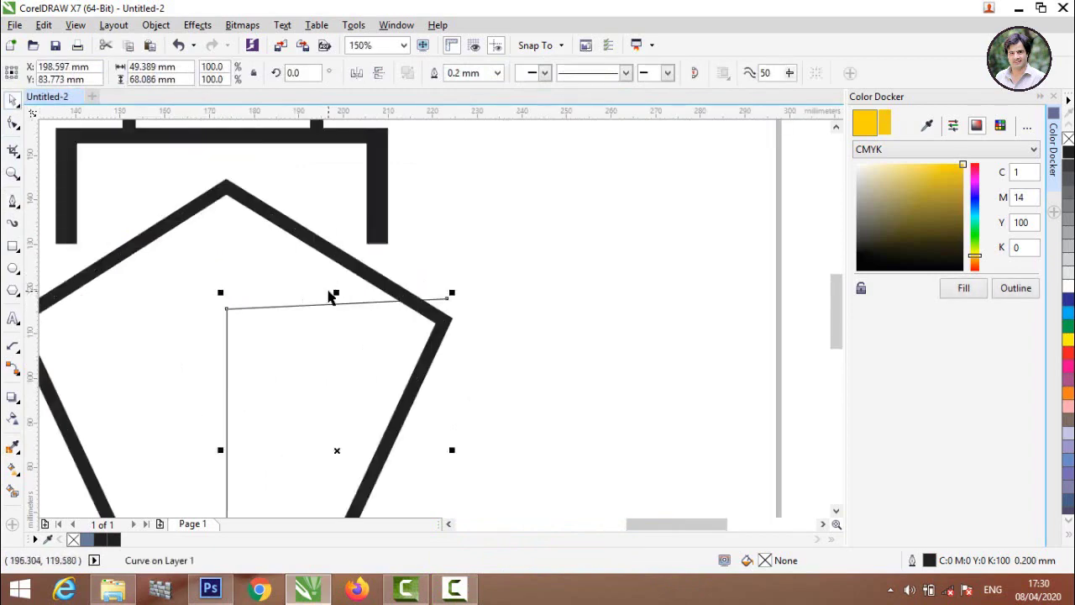
left_click_drag(336, 289, 336, 278)
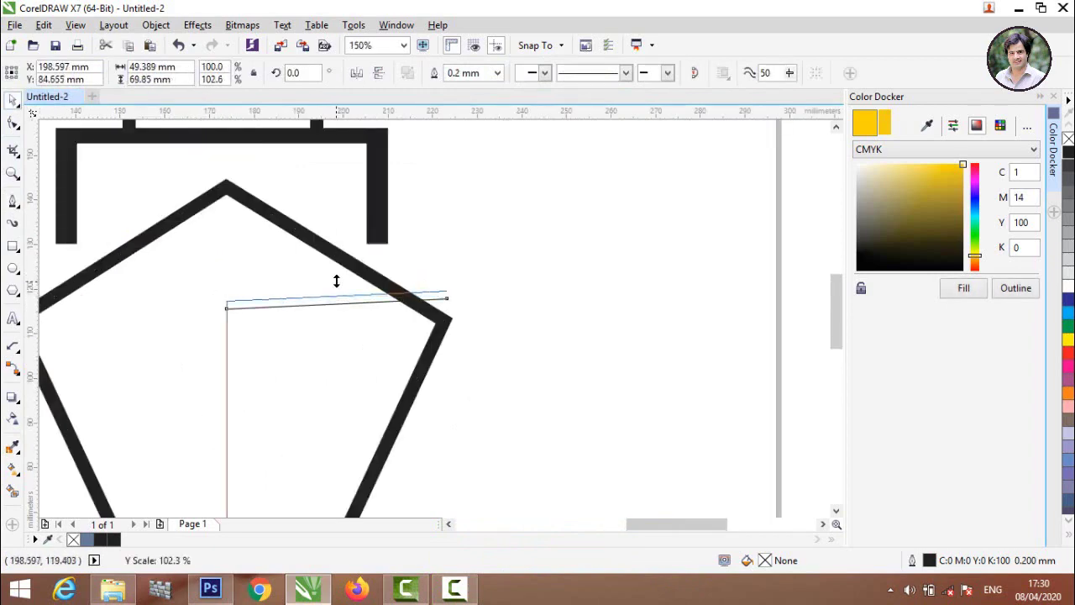
scroll(231, 312, "down", 2)
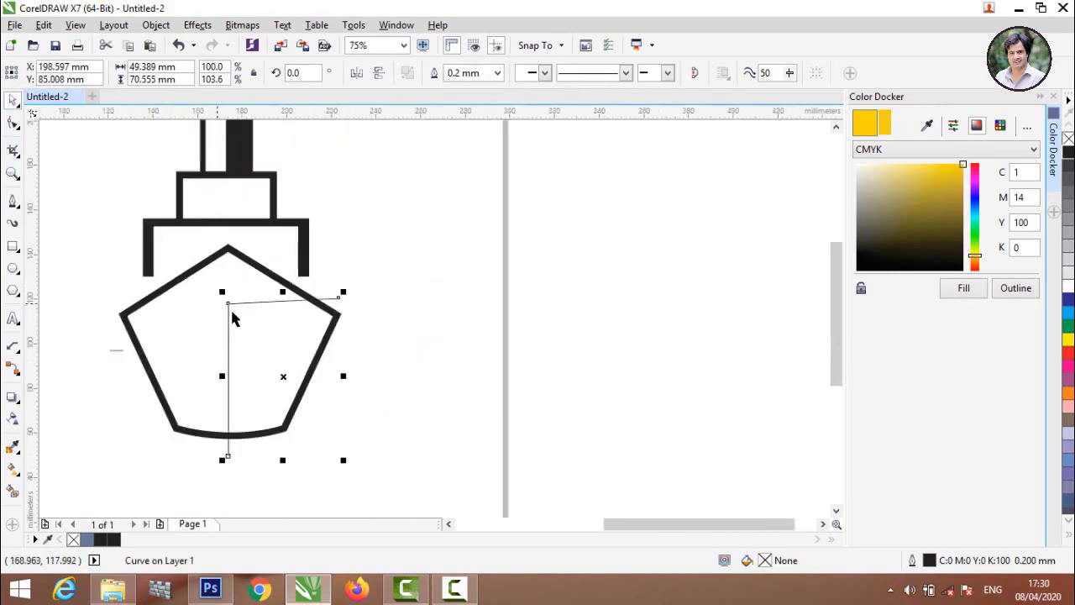
left_click(252, 377)
scroll(97, 351, "down", 2)
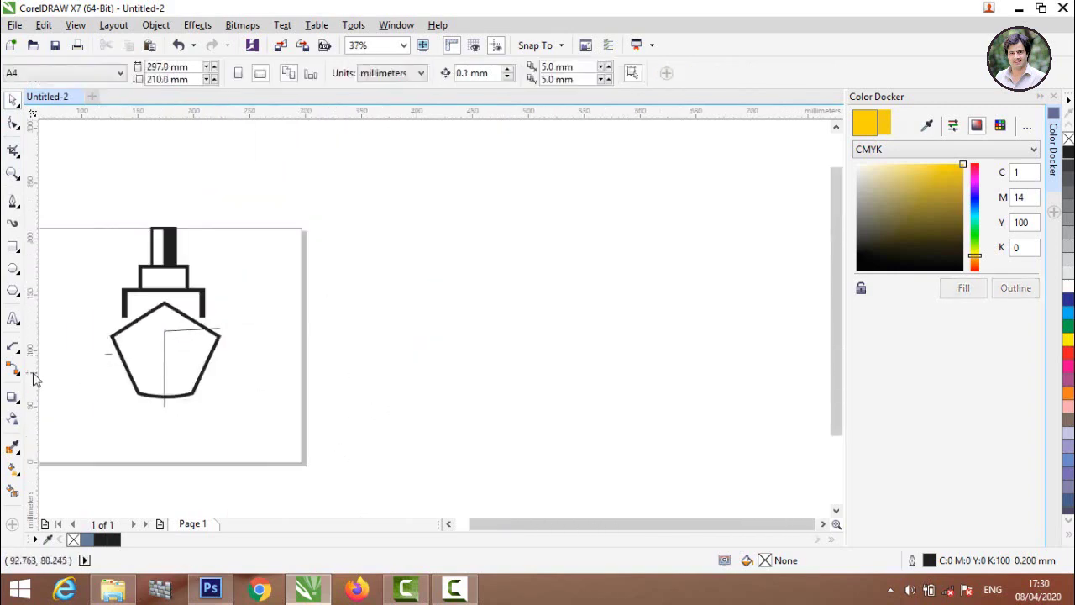
Smart Fill the hull's right half and colour it black
left_click(12, 493)
left_click(185, 352)
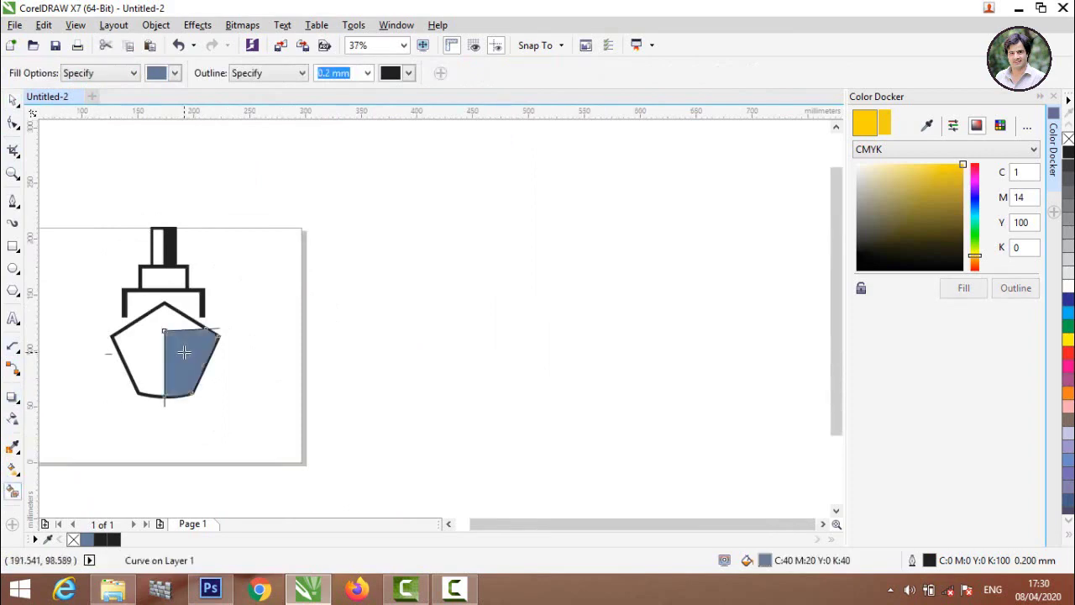
left_click(14, 99)
left_click(260, 347)
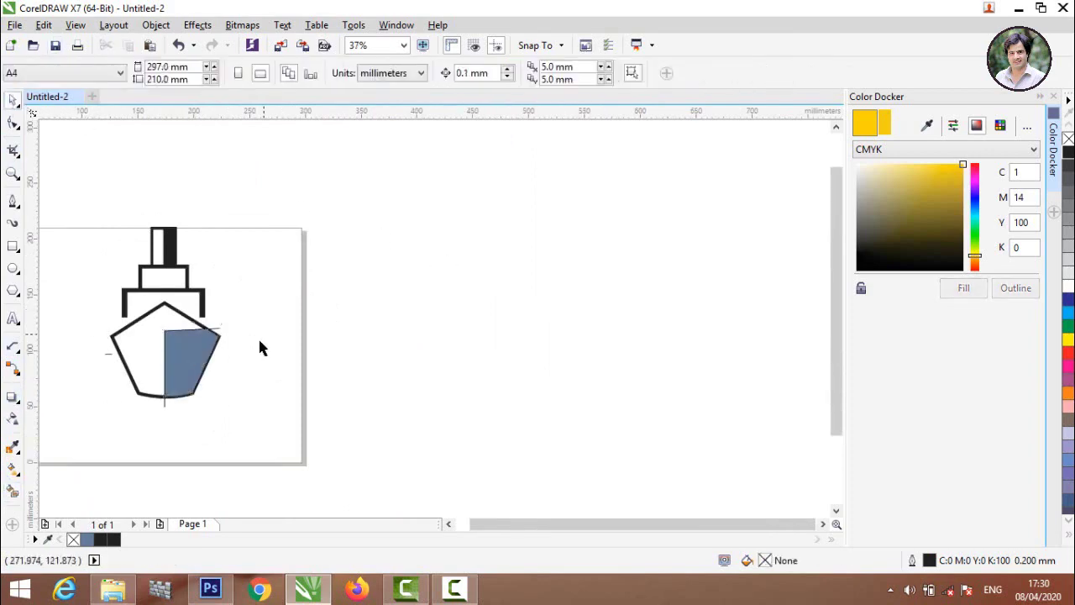
left_click(186, 356)
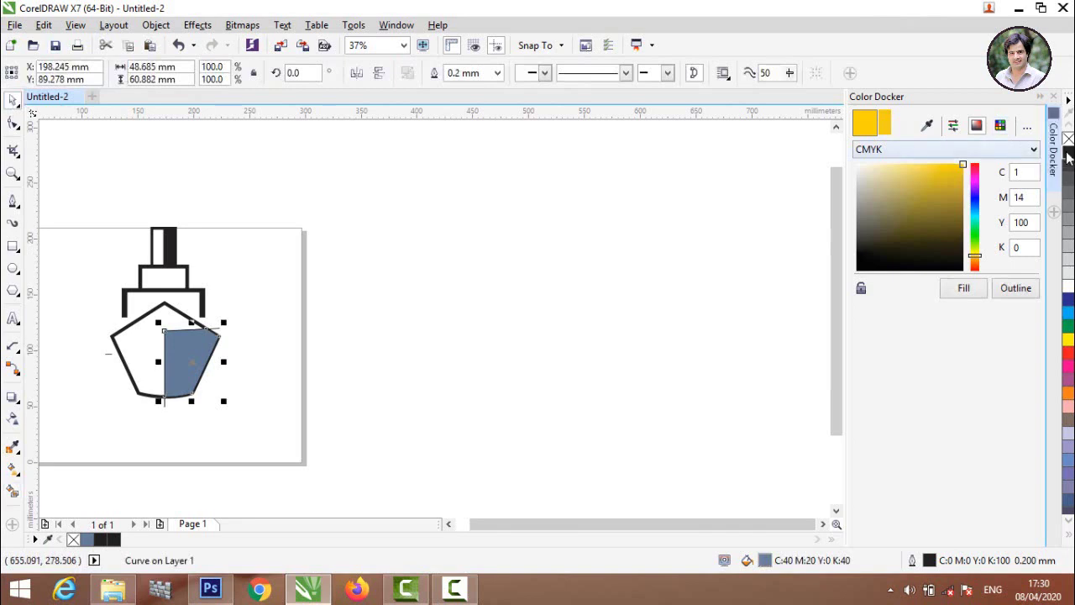
left_click(1068, 162)
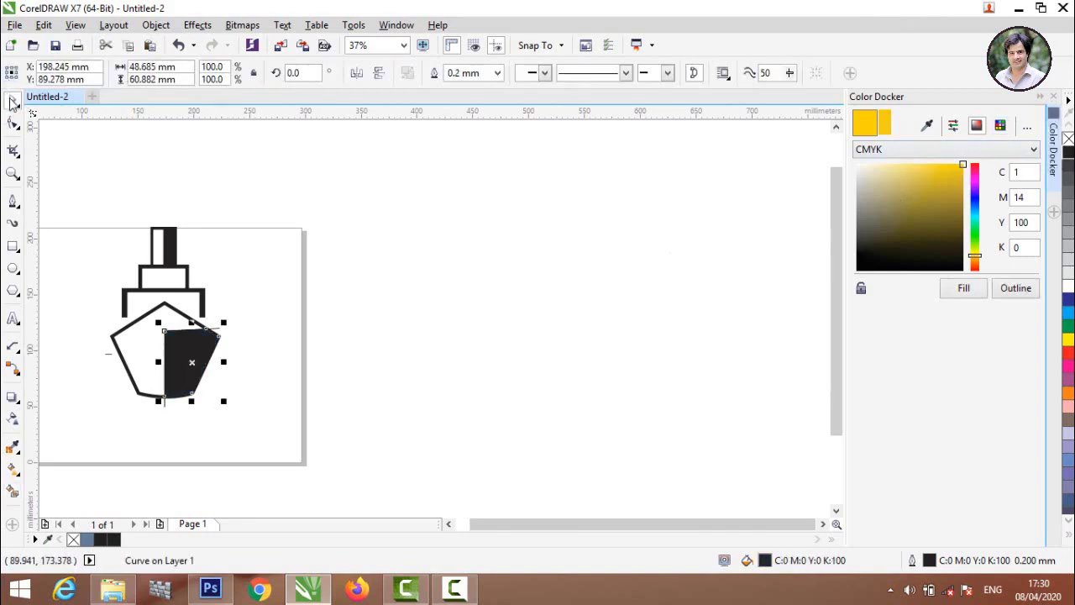
left_click(304, 277)
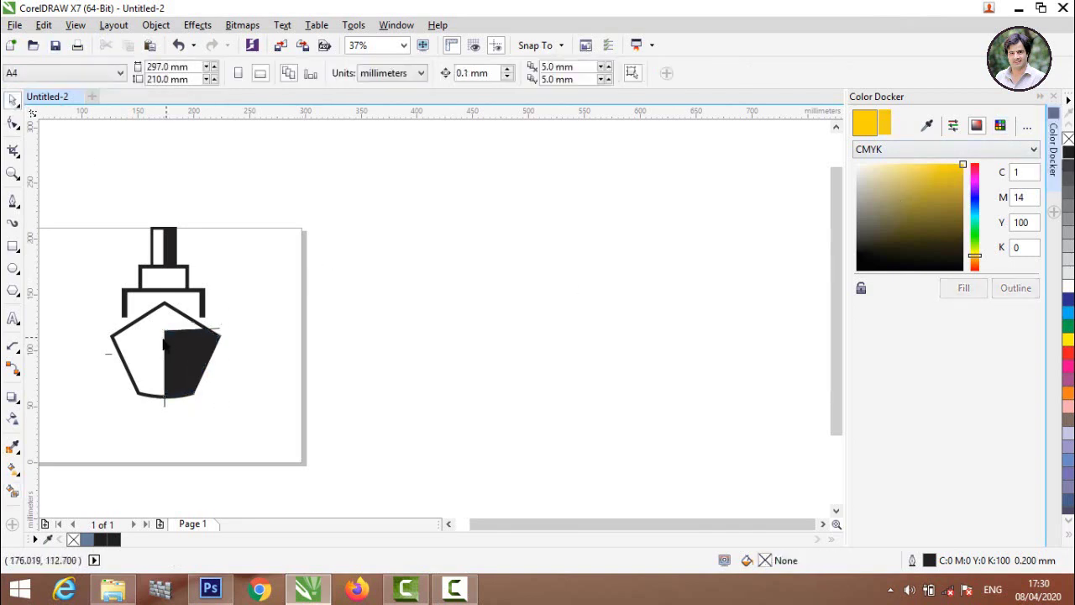
left_click(164, 408)
key("Escape")
Select the whole ship to check the finished hull, then deselect
scroll(261, 343, "down", 2)
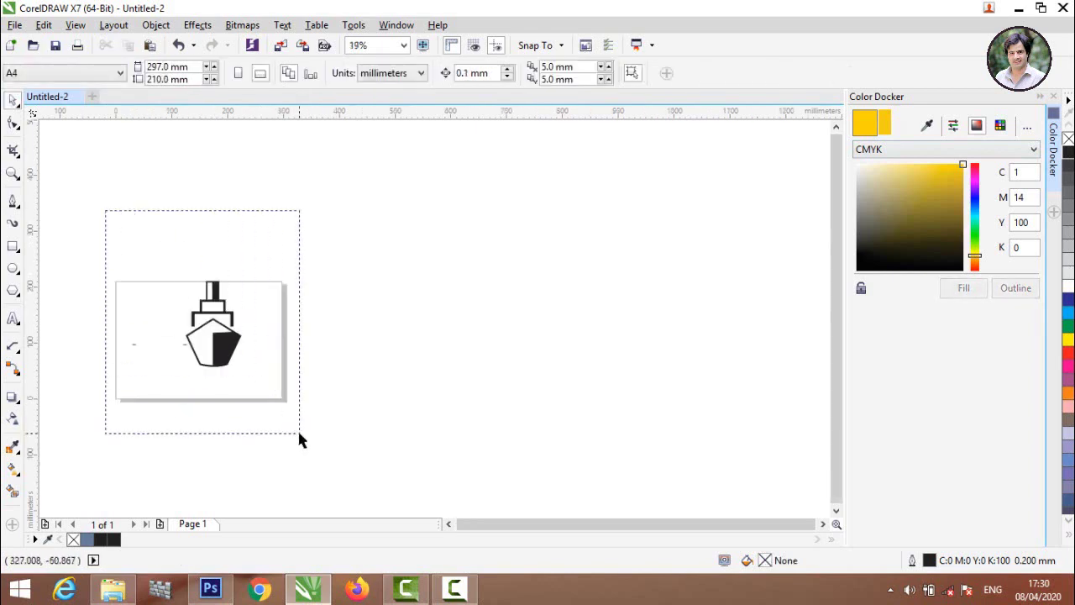
left_click_drag(238, 337, 297, 430)
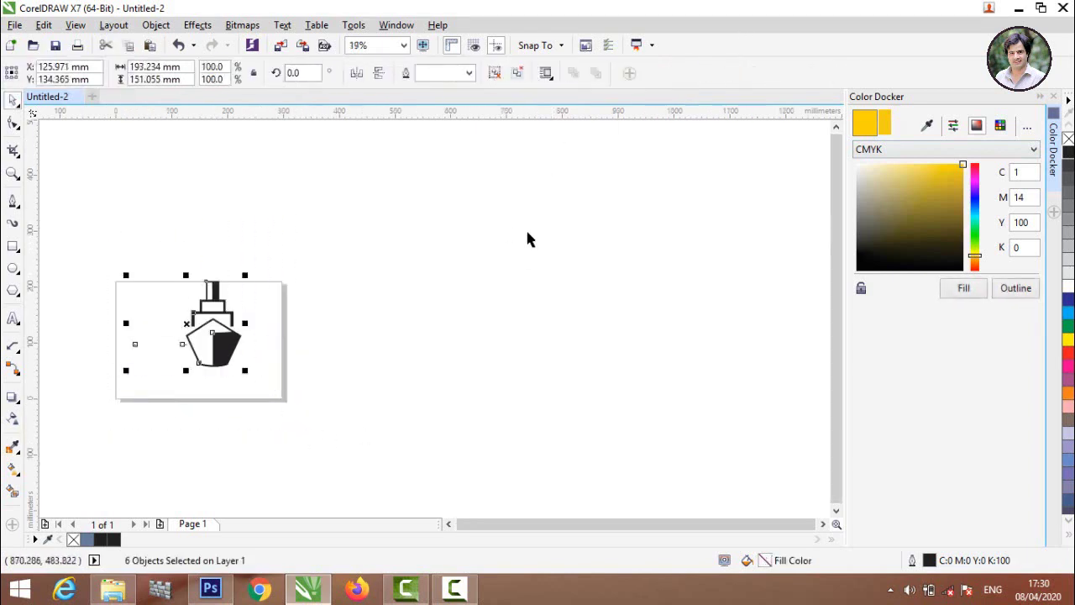
left_click(504, 243)
scroll(240, 374, "up", 2)
scroll(239, 373, "down", 2)
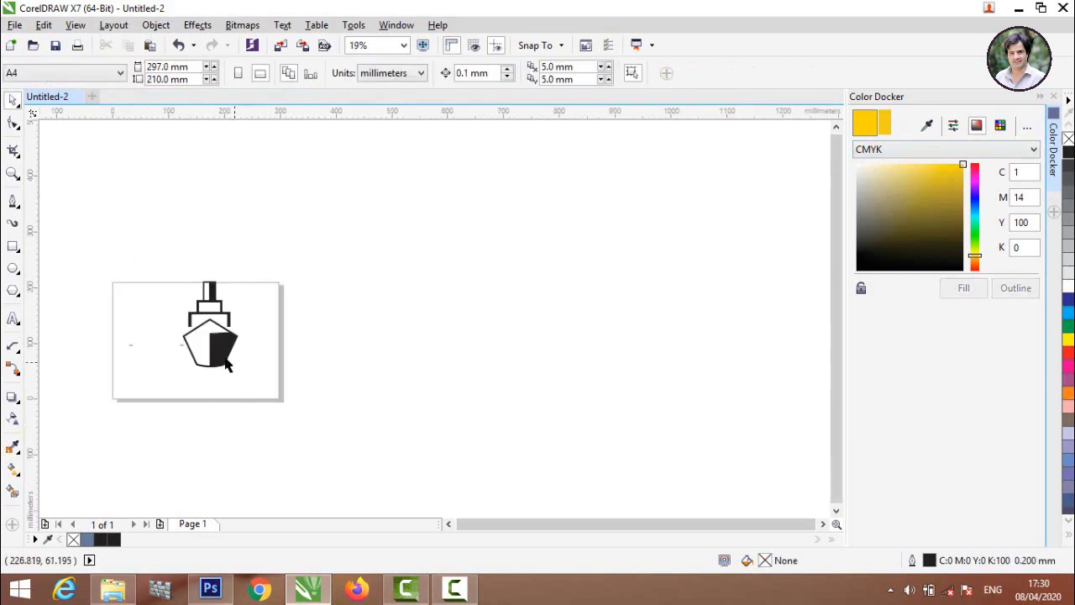
scroll(163, 334, "up", 4)
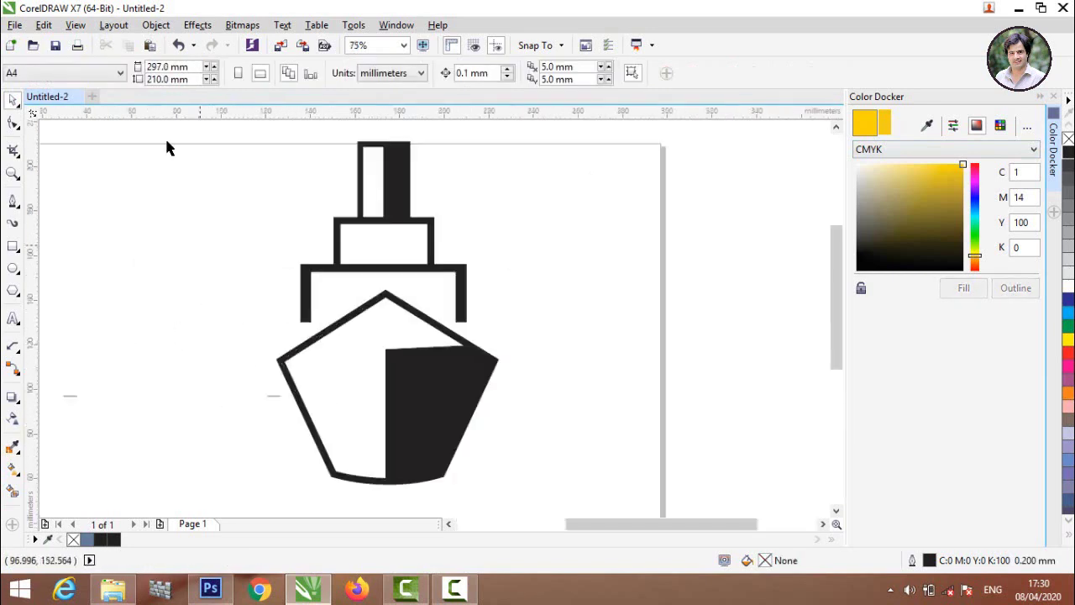
Draw a circle 115.358 mm wide and high with a 3.0 mm outline
left_click(13, 269)
left_click_drag(79, 181, 331, 438)
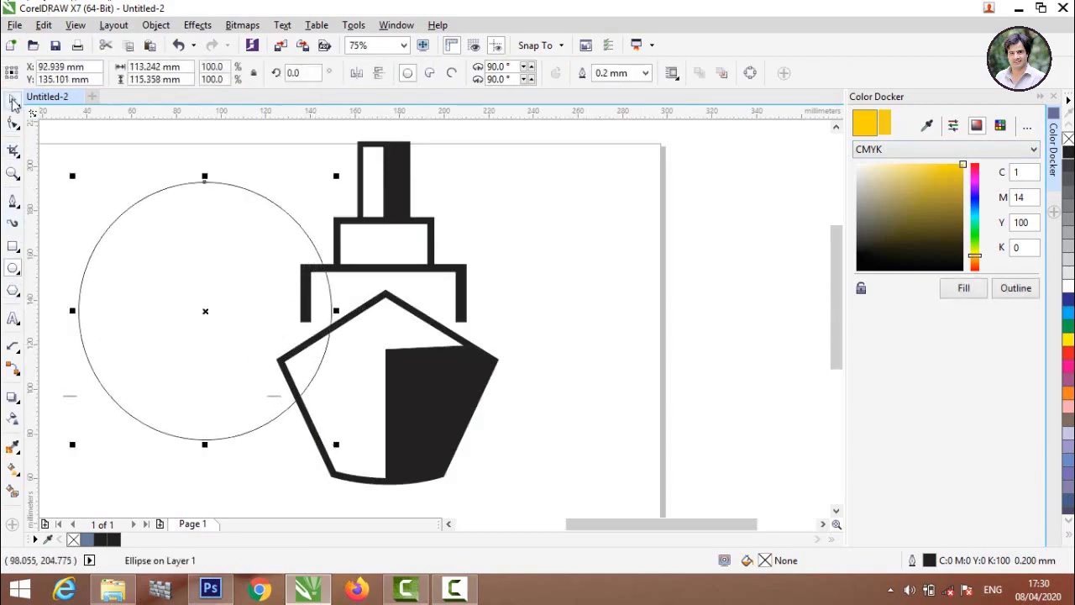
left_click_drag(190, 79, 130, 79)
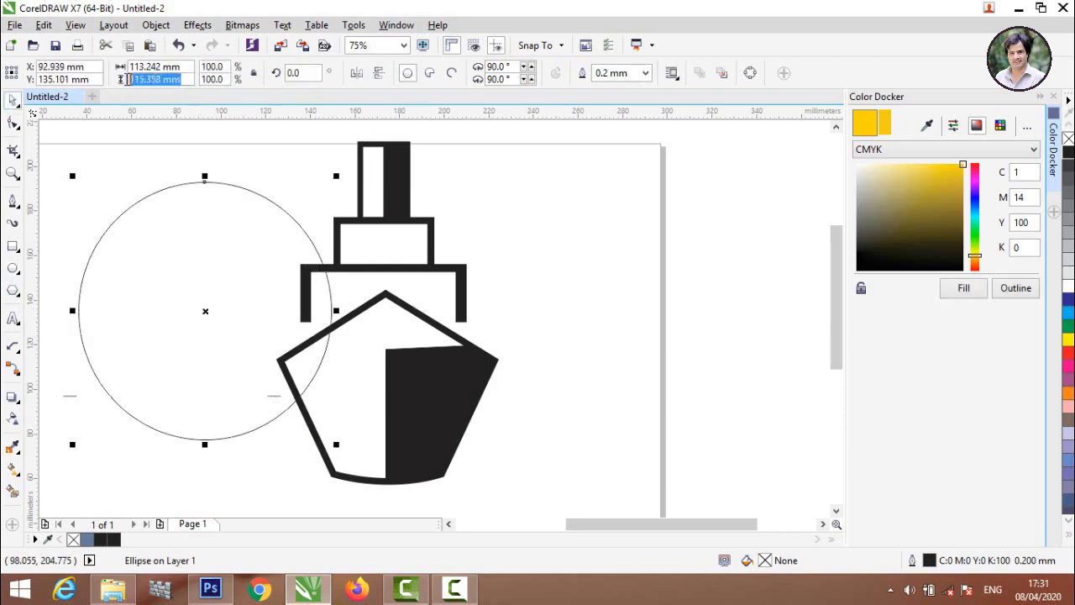
left_click(187, 67)
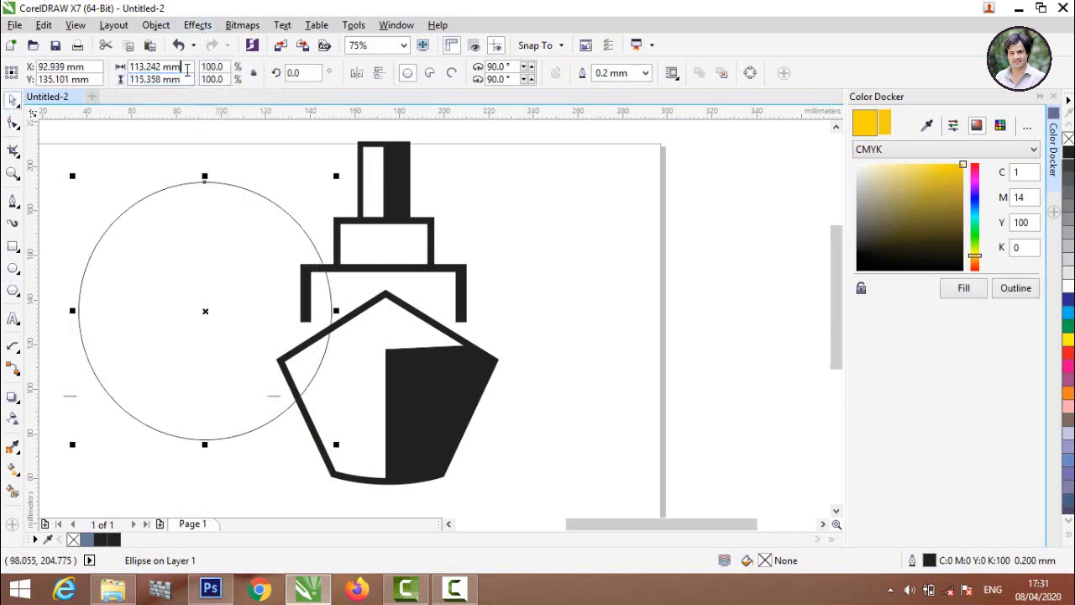
left_click_drag(186, 68, 113, 65)
type("115.358 mm")
left_click(126, 145)
left_click(177, 179)
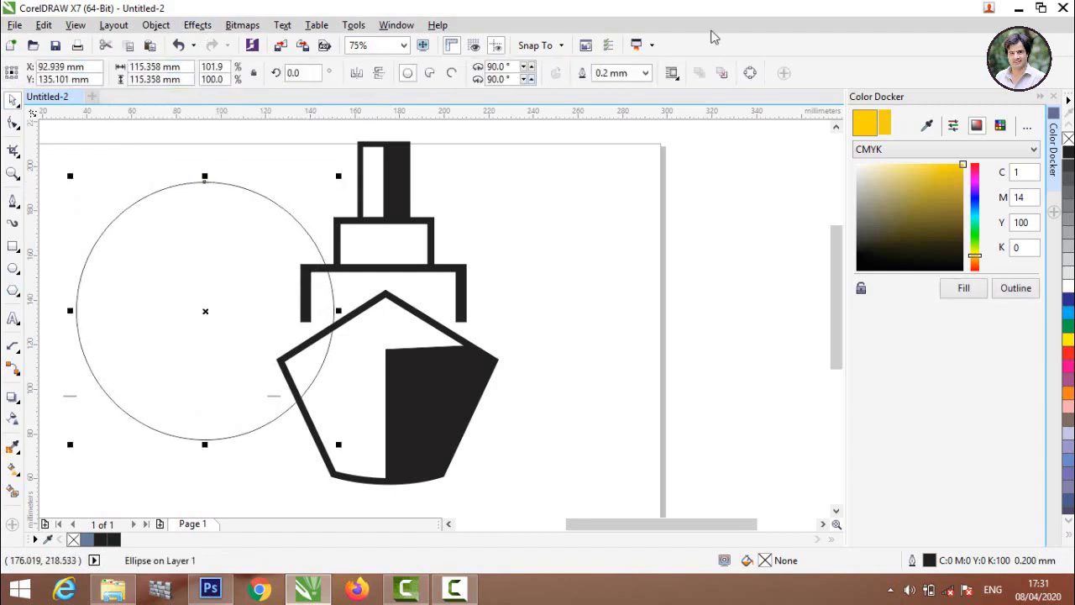
left_click(646, 73)
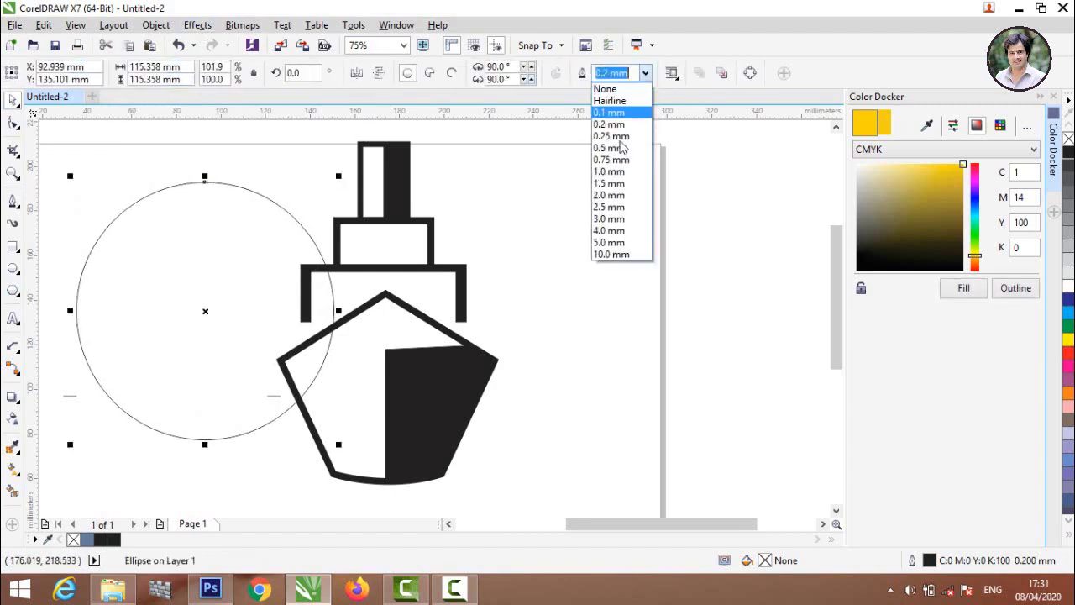
left_click(613, 218)
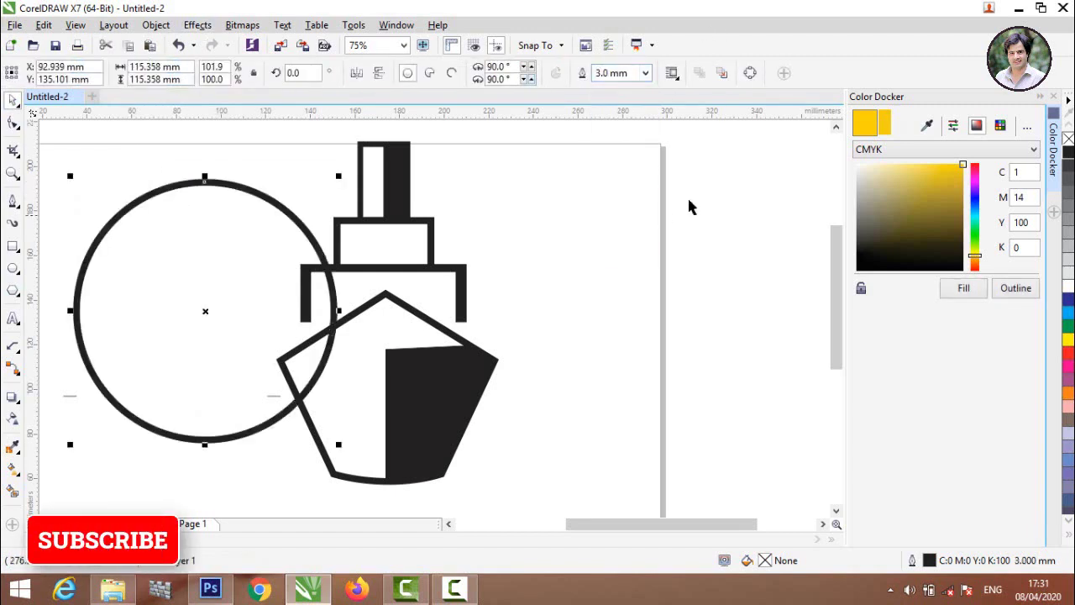
Colour the circle's outline golden yellow, C17 M13 Y100 K0
left_click(964, 176)
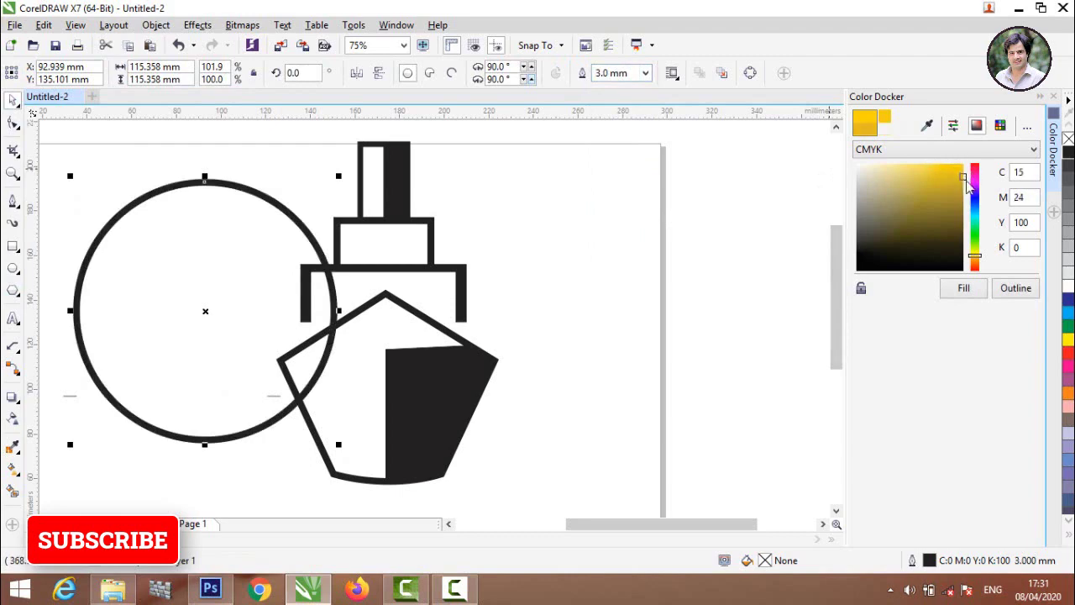
left_click(973, 169)
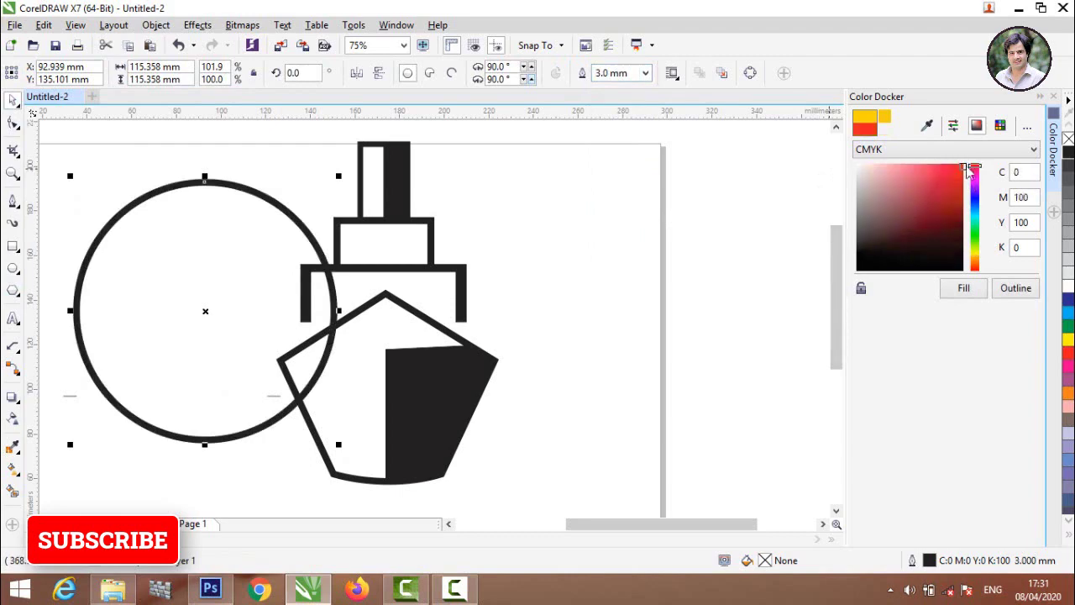
left_click(1016, 288)
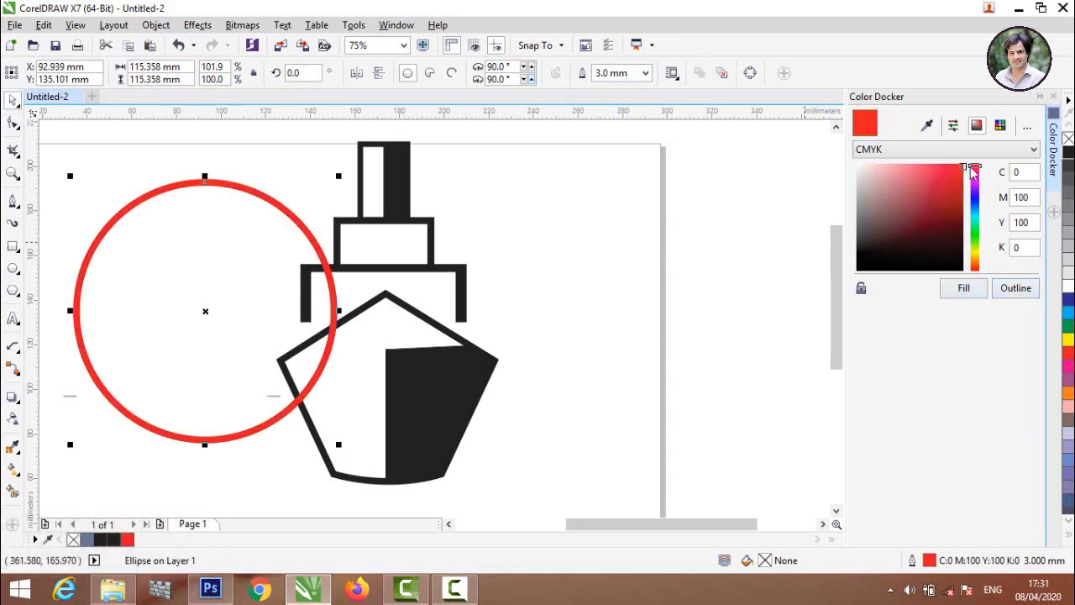
left_click_drag(973, 170, 975, 253)
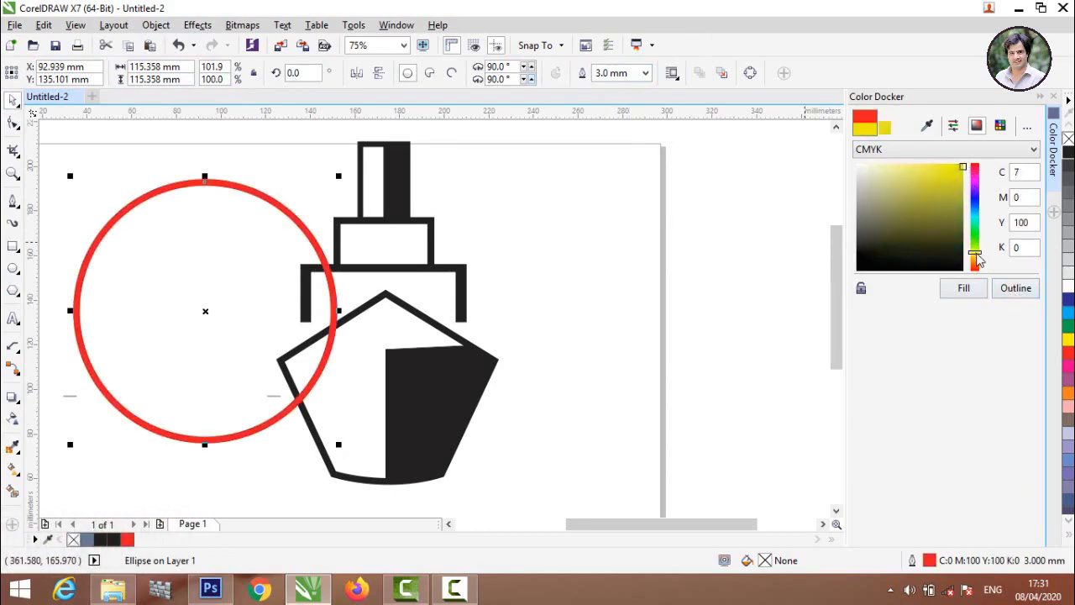
left_click(1014, 289)
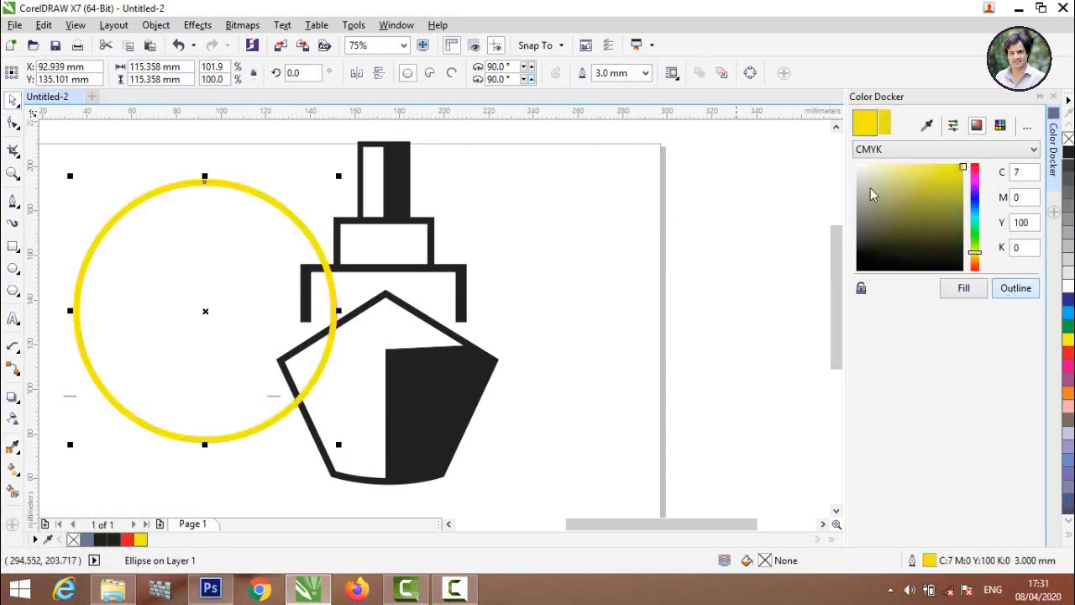
left_click_drag(964, 170, 959, 199)
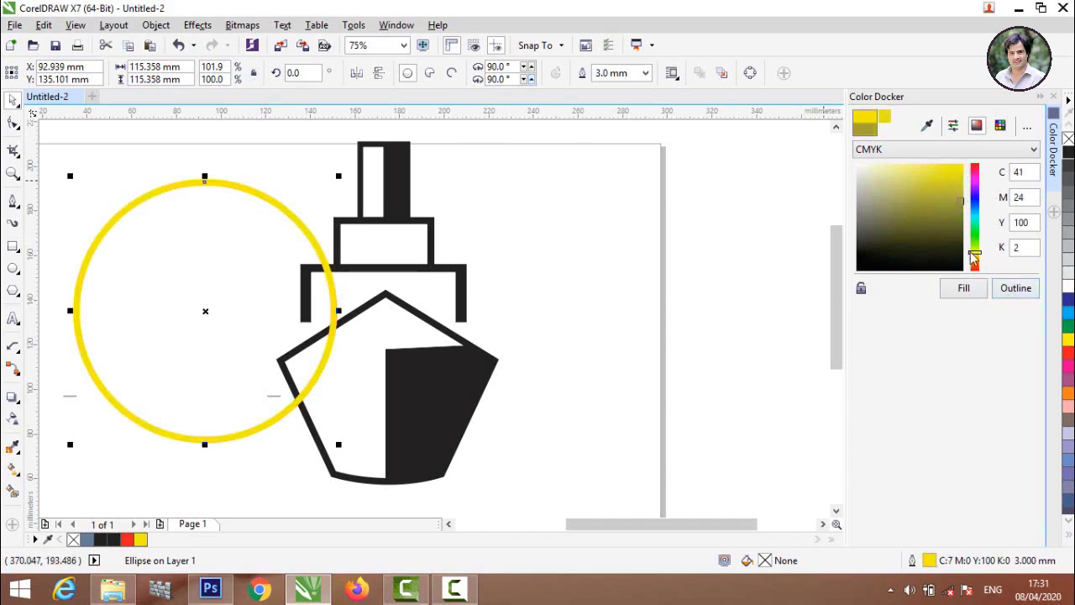
left_click_drag(974, 252, 975, 255)
left_click_drag(961, 202, 960, 178)
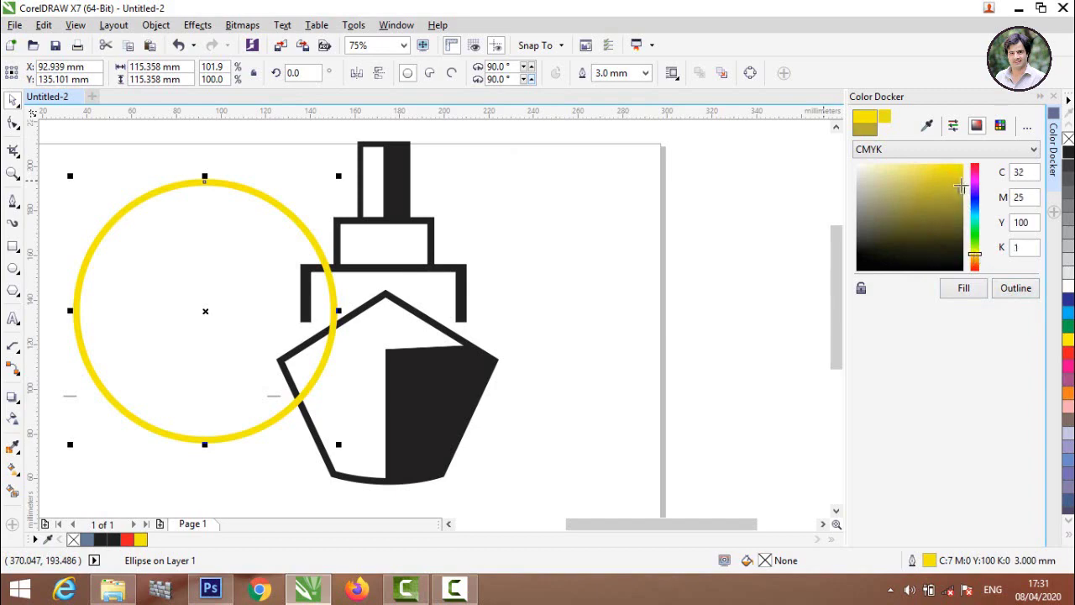
left_click(1013, 288)
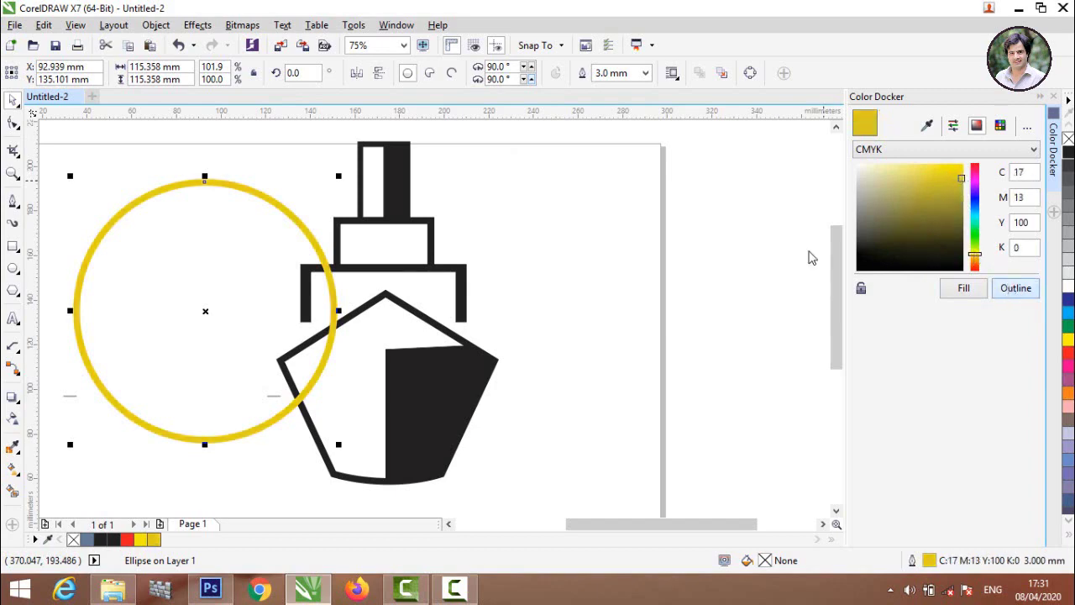
Scale the ship artwork down to about 76 percent
left_click(156, 176)
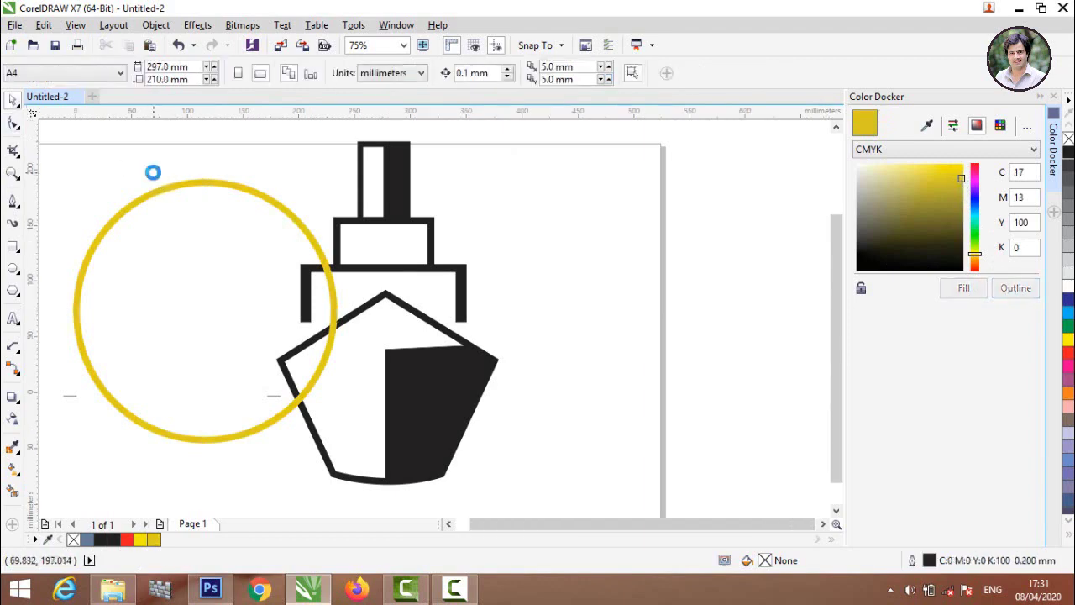
scroll(151, 175, "down", 1)
left_click(217, 270)
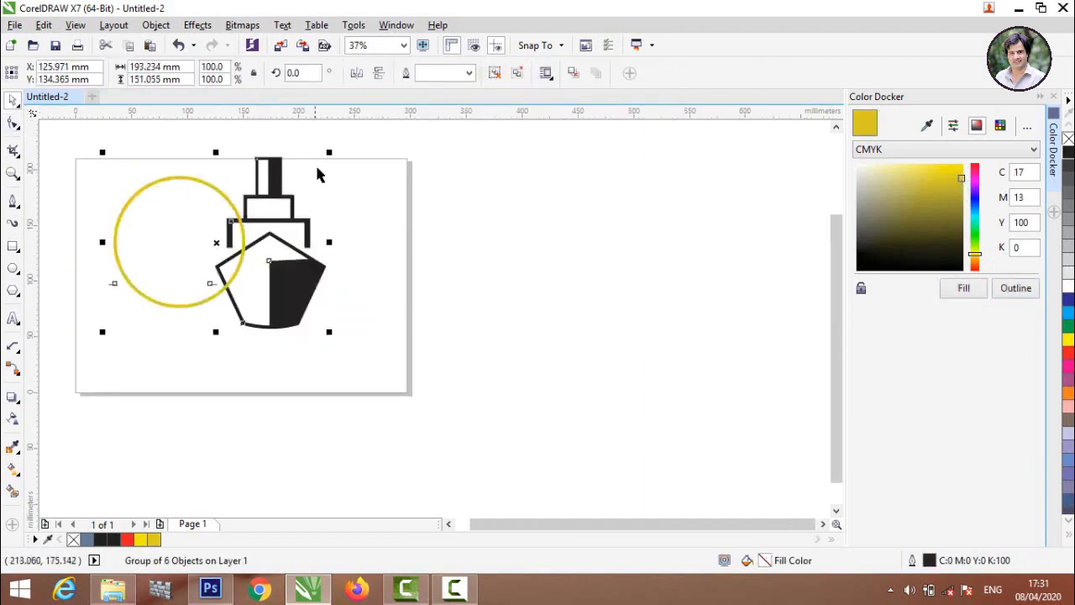
left_click_drag(332, 153, 274, 197)
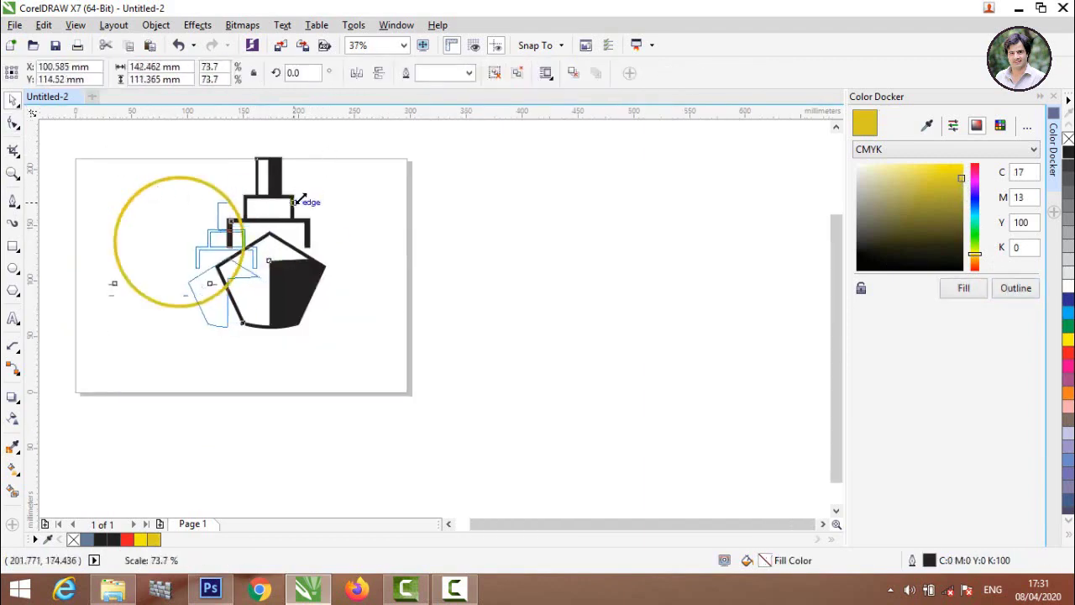
Enlarge the yellow circle to about 169.5 mm and snap its centre onto the ship's centre
left_click(161, 226)
left_click_drag(161, 226, 210, 278)
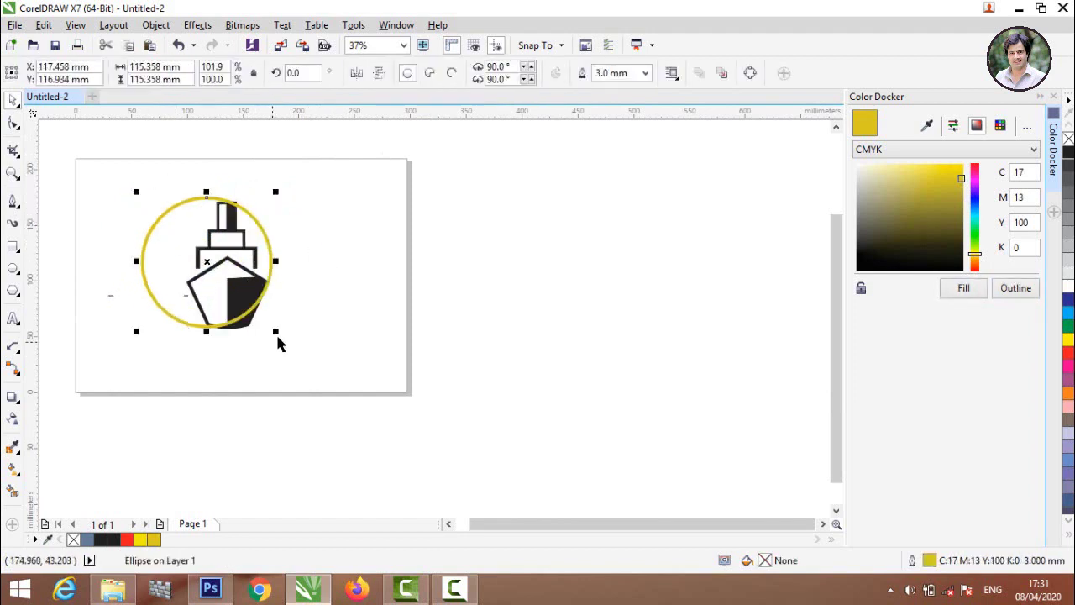
left_click_drag(278, 330, 336, 388)
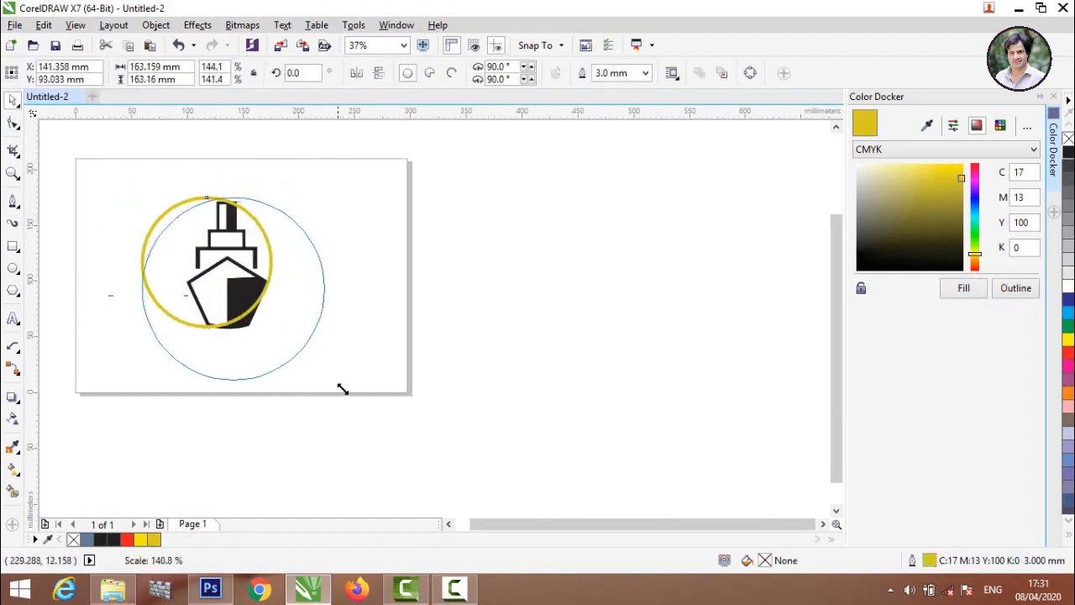
left_click(313, 325)
left_click_drag(312, 326, 302, 306)
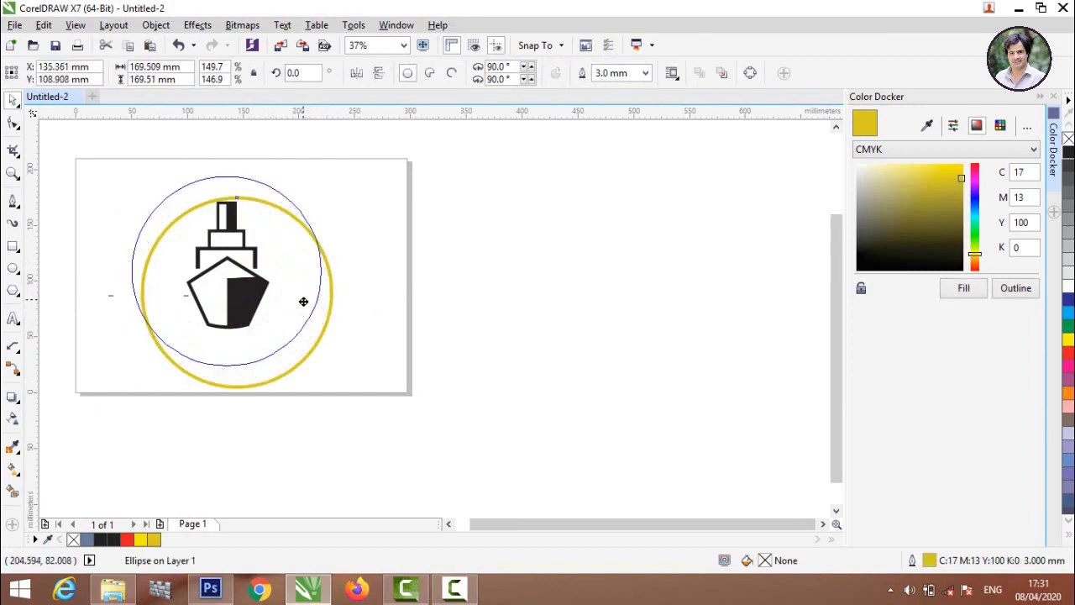
left_click(380, 331)
left_click(229, 281)
scroll(216, 272, "up", 2)
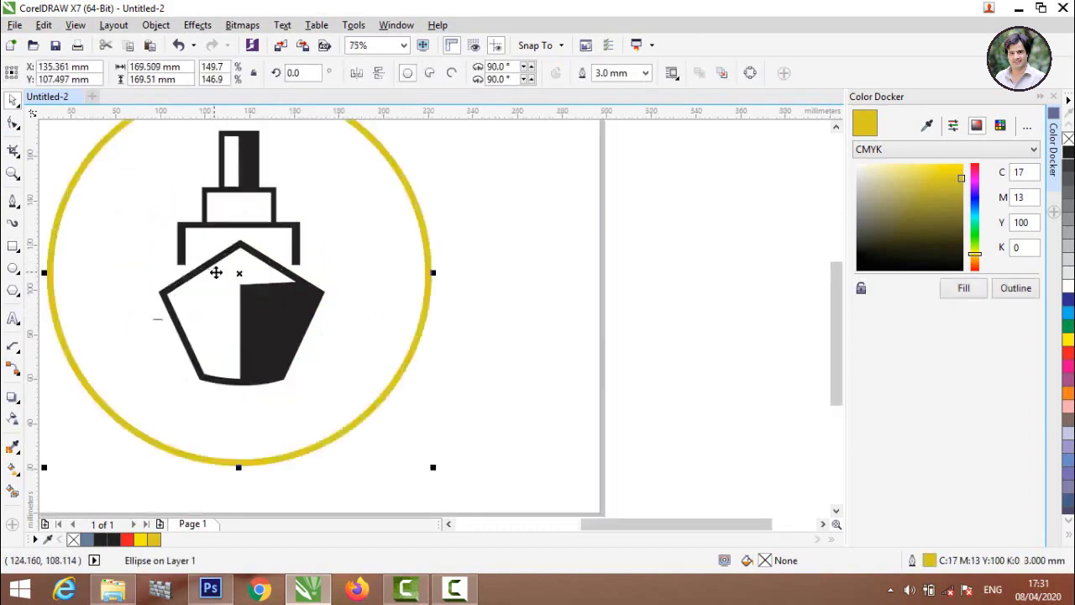
left_click_drag(237, 275, 253, 274)
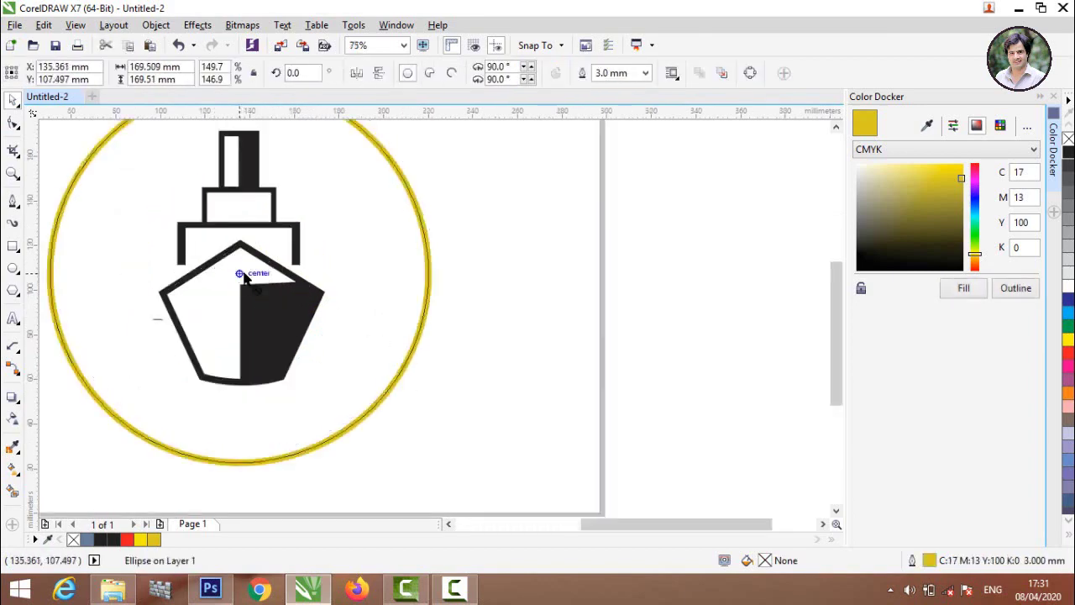
left_click(496, 307)
Group the yellow circle and the ship into one object
scroll(453, 304, "down", 2)
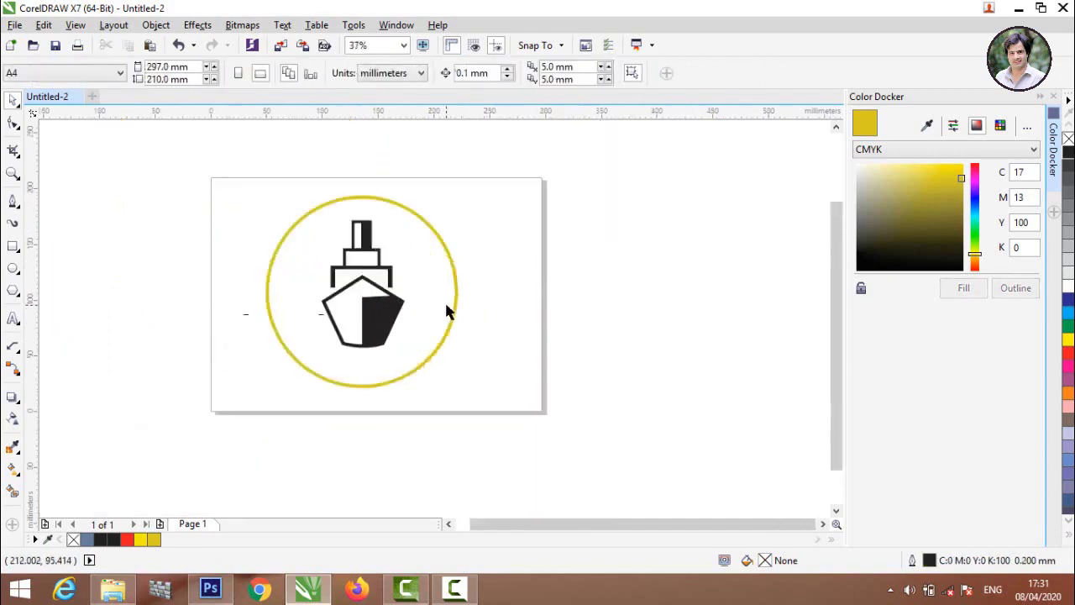
scroll(275, 262, "down", 2)
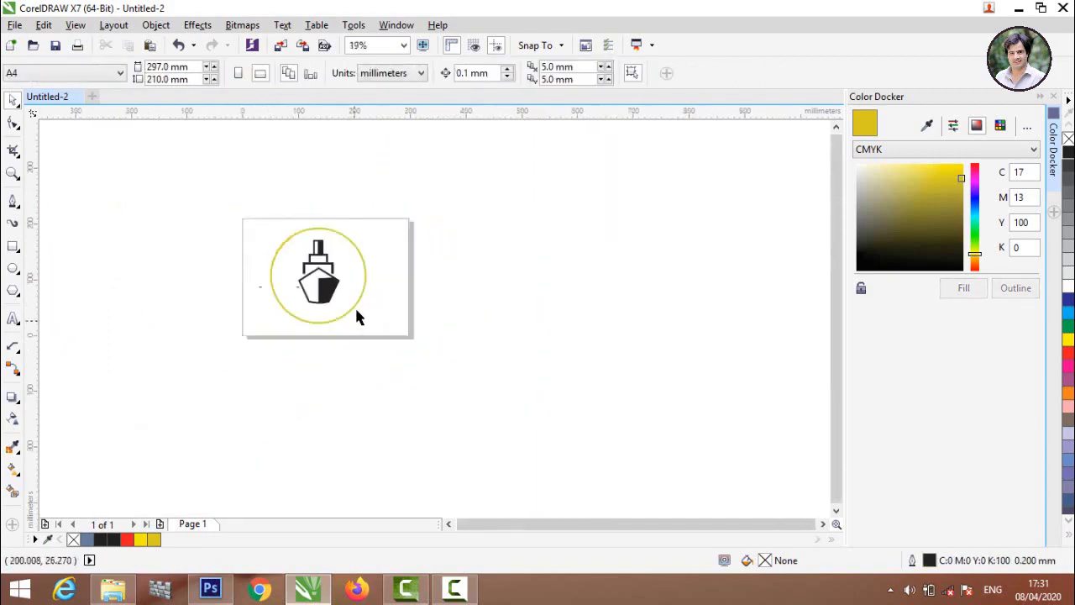
left_click_drag(198, 199, 468, 408)
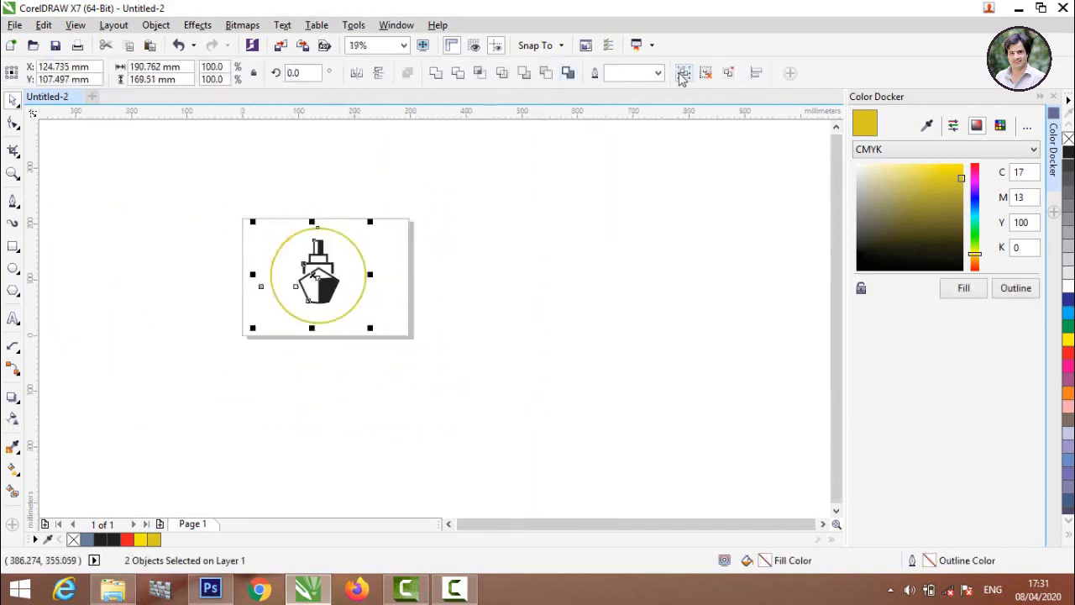
left_click(682, 73)
scroll(366, 276, "up", 2)
scroll(283, 271, "down", 2)
scroll(285, 267, "up", 2)
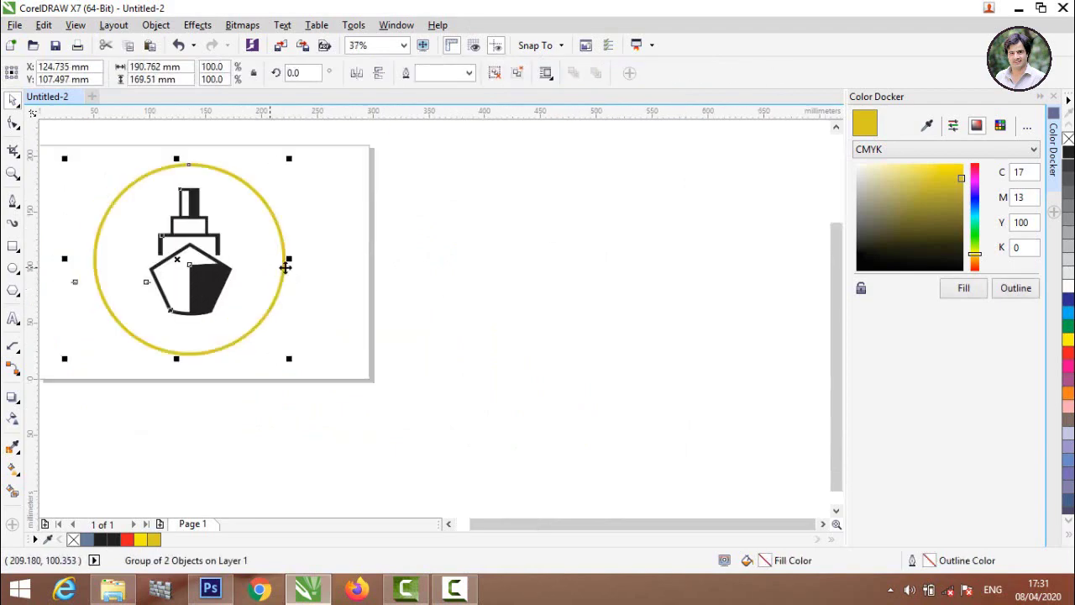
left_click(278, 277)
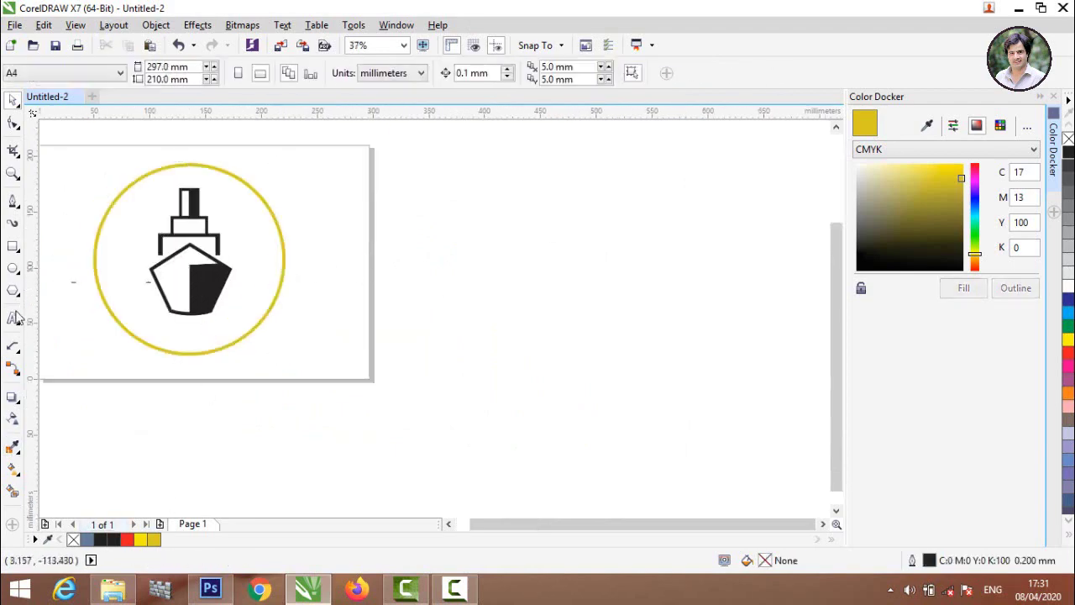
Add 'Black Ship' text below the logo and enlarge it to about 97.6 pt
left_click(95, 409)
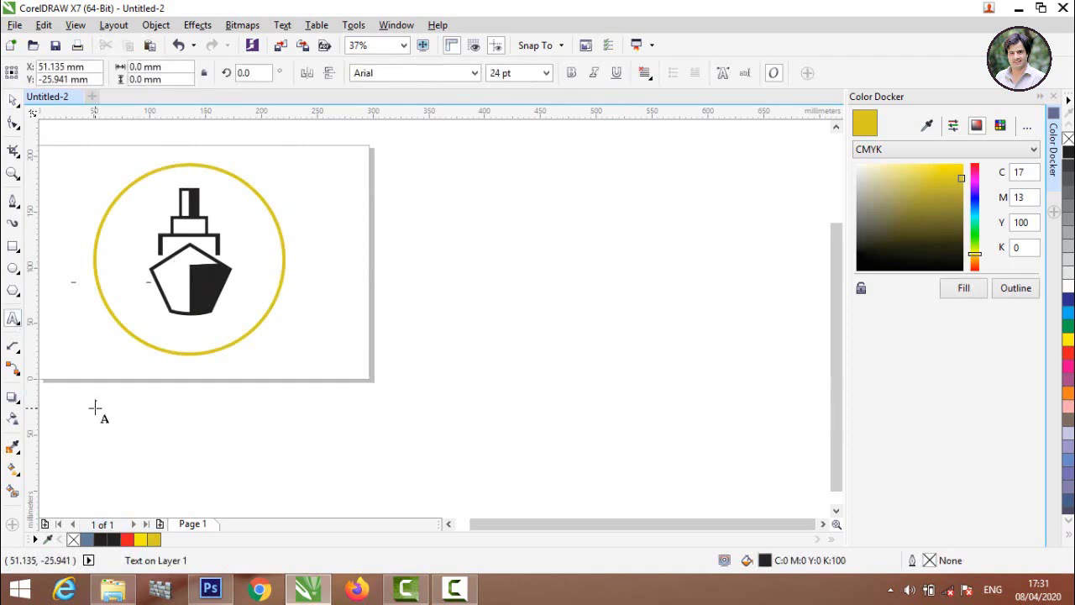
type("Black Ship")
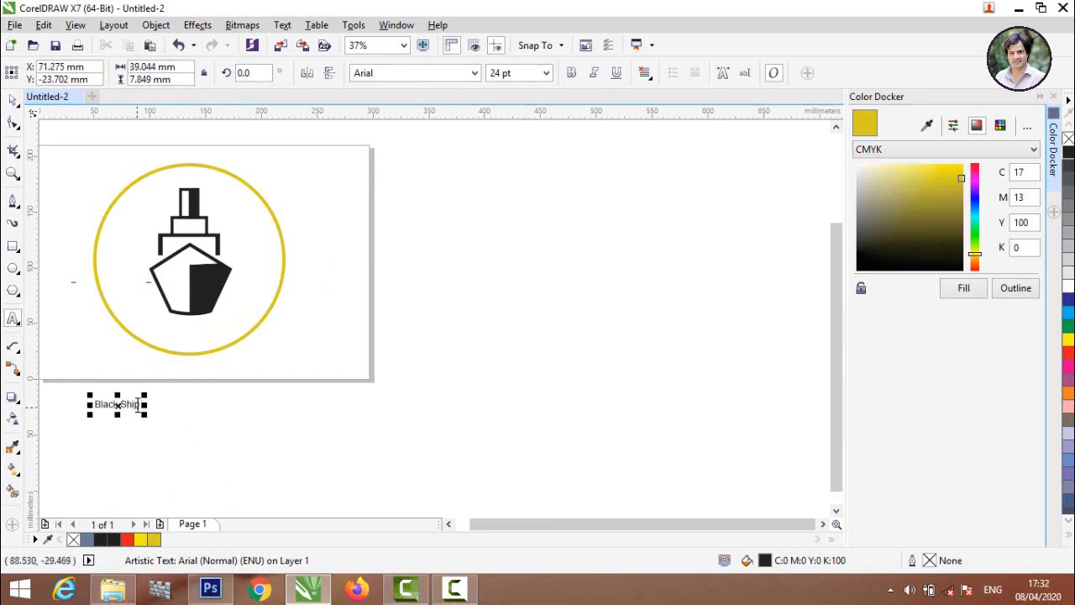
left_click_drag(139, 404, 90, 404)
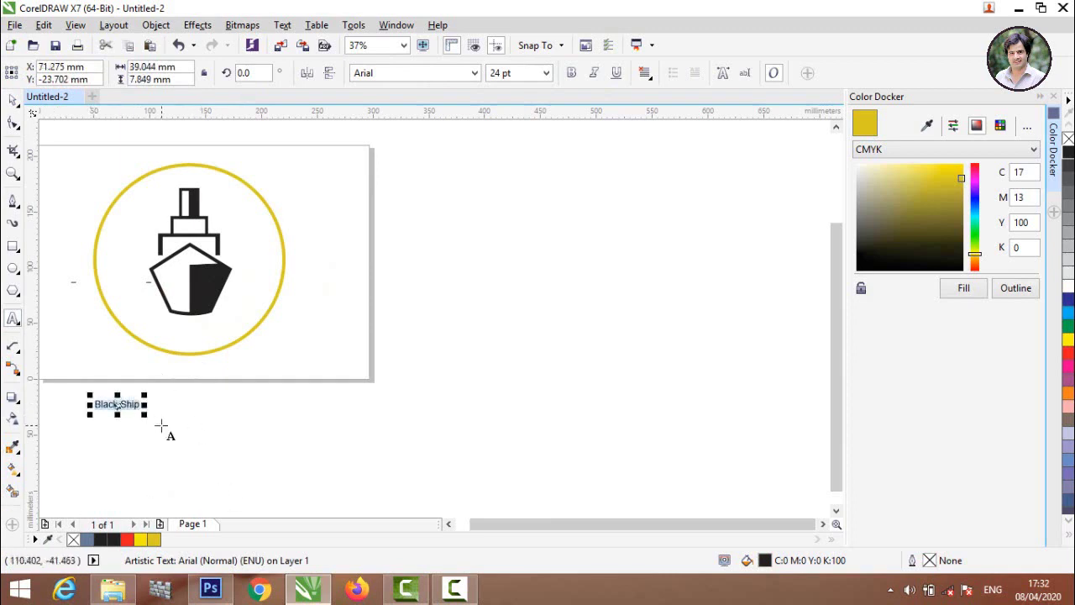
left_click_drag(145, 416, 280, 492)
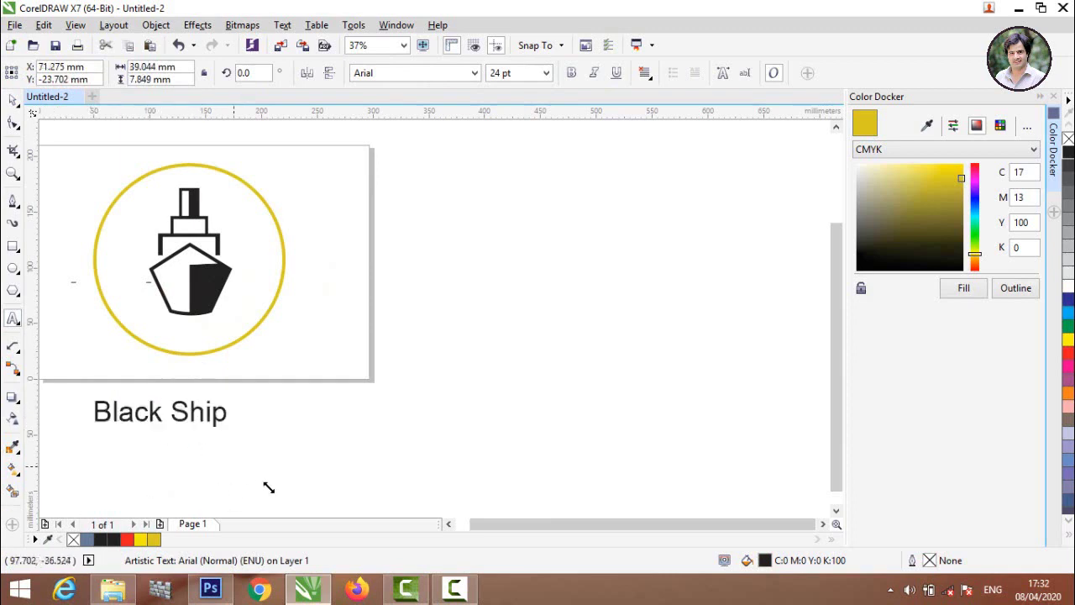
Change the Black Ship text's font to Bauhaus 93
left_click(475, 74)
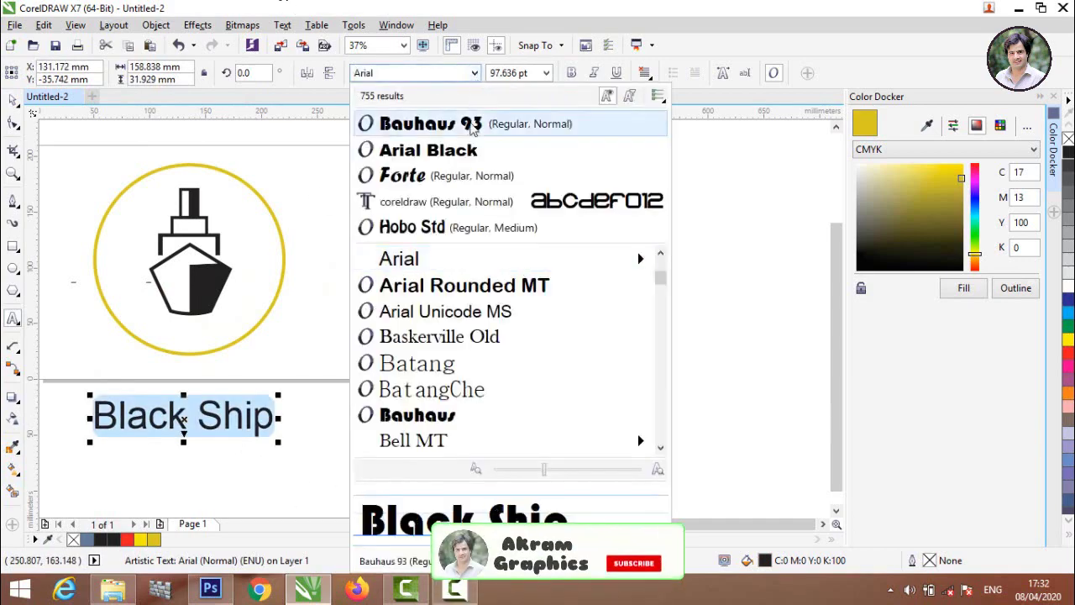
left_click(473, 126)
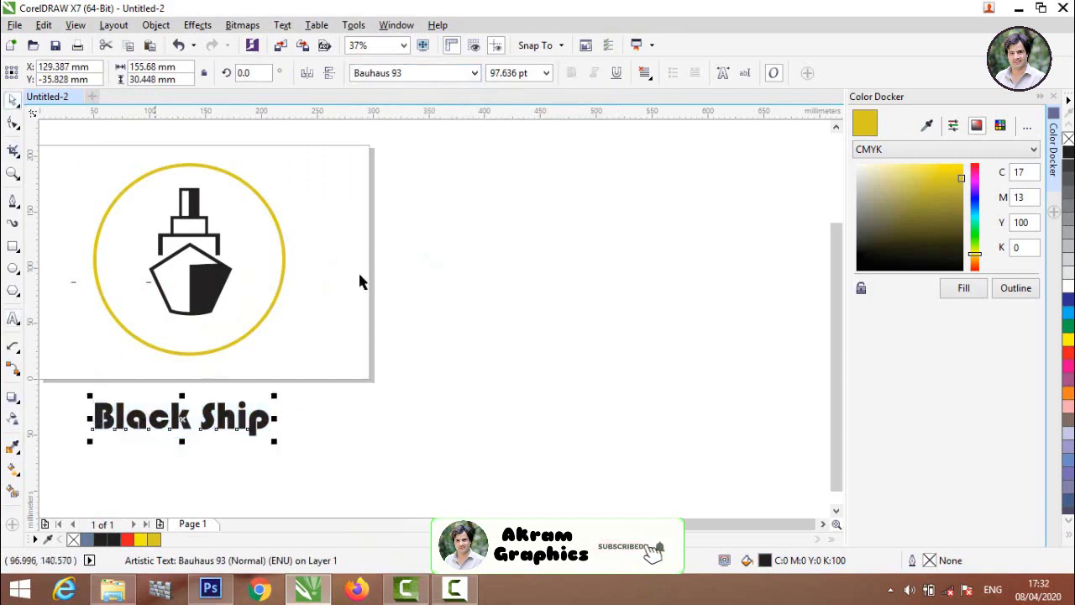
left_click(345, 304)
scroll(342, 306, "down", 1)
Scale the ringed ship emblem group down in two steps
left_click(286, 325)
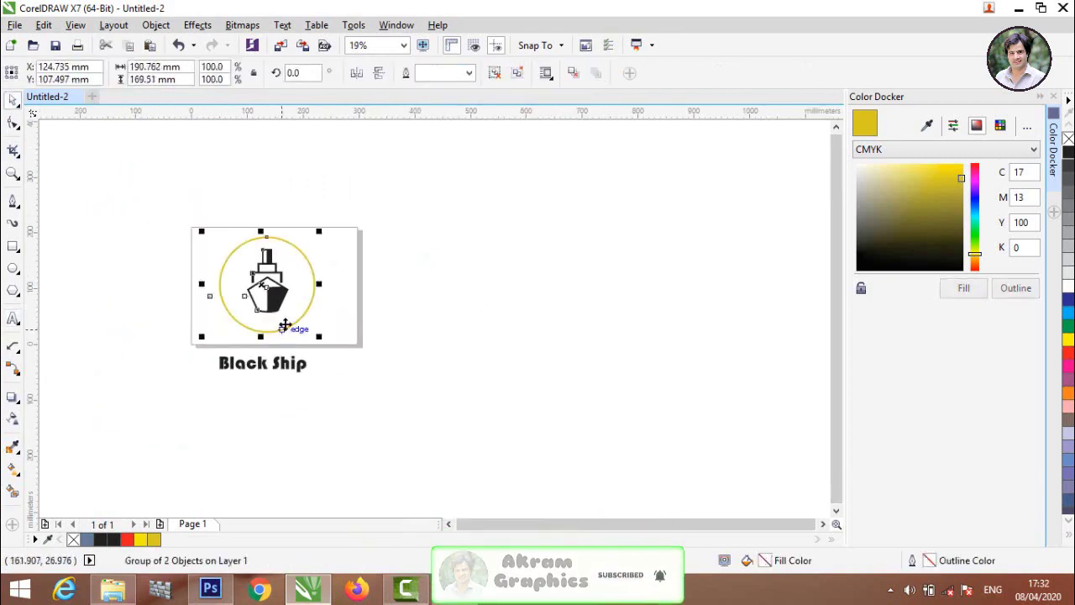
scroll(286, 325, "up", 2)
left_click_drag(404, 360, 389, 330)
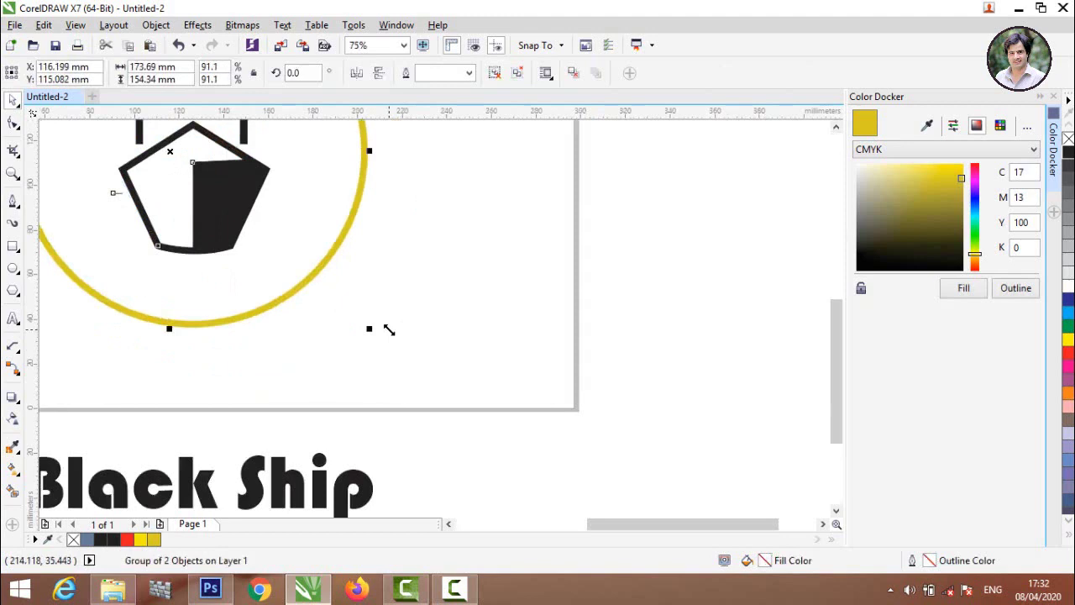
left_click_drag(369, 332, 336, 307)
left_click(417, 322)
scroll(418, 321, "down", 2)
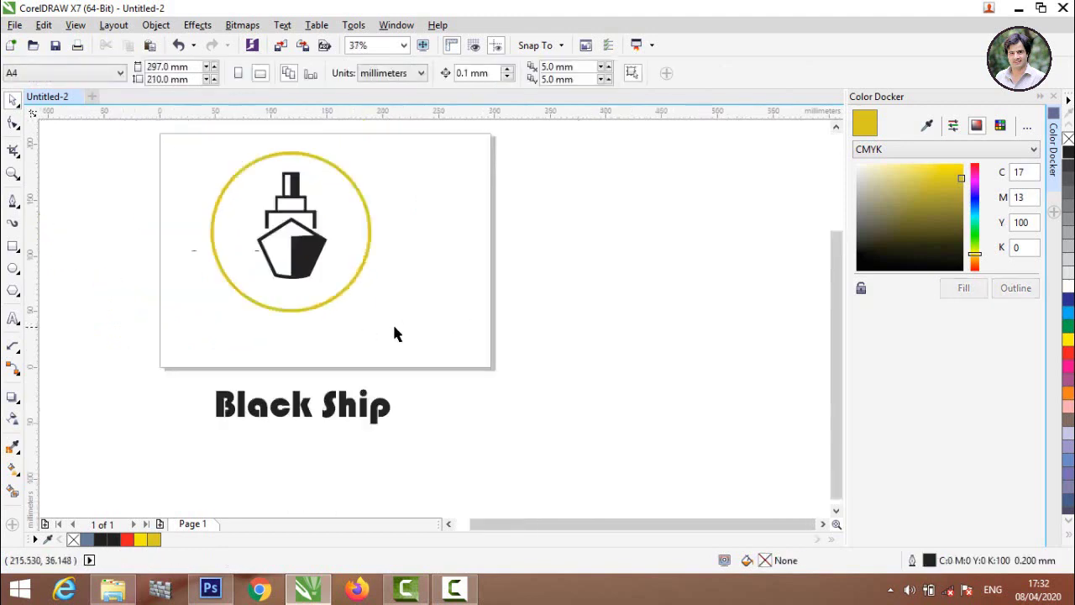
scroll(394, 333, "up", 1)
Move the Black Ship text onto the page below the emblem and group them
left_click_drag(327, 408, 317, 331)
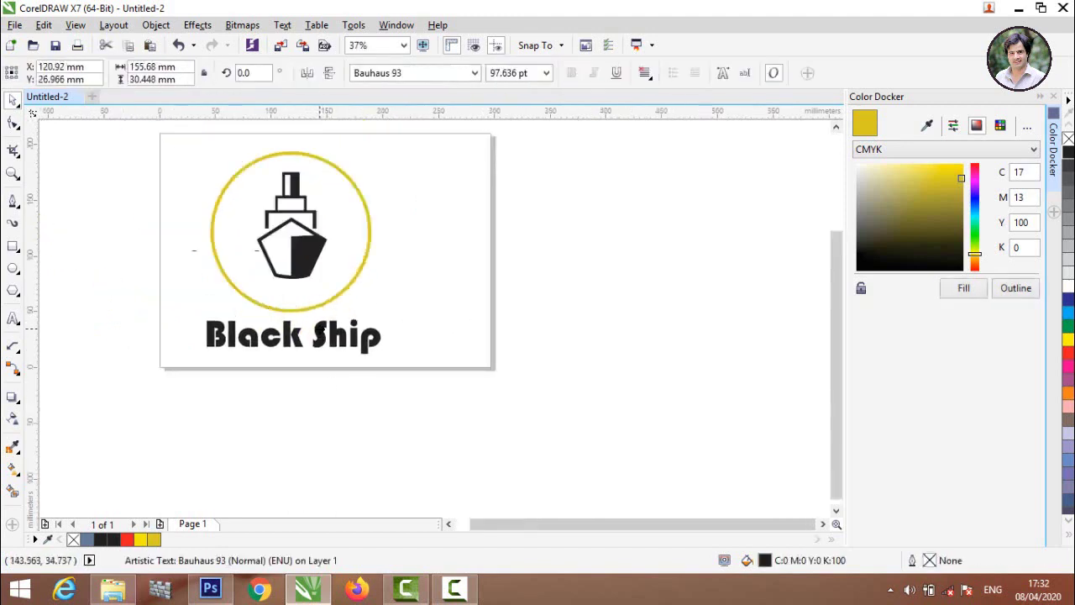
scroll(294, 294, "down", 1)
left_click_drag(189, 158, 372, 362)
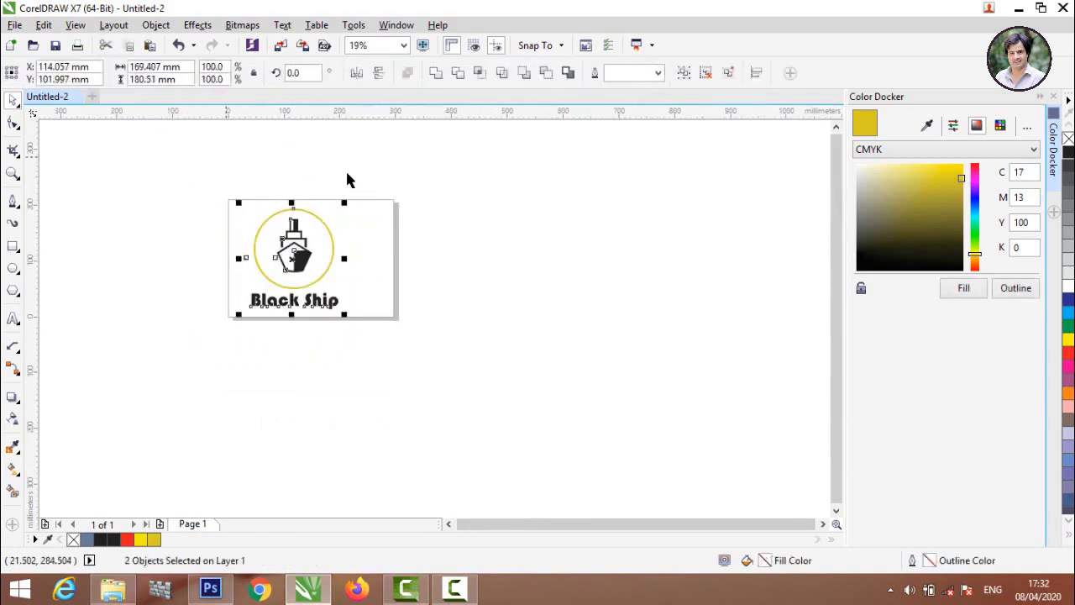
key("ctrl+g")
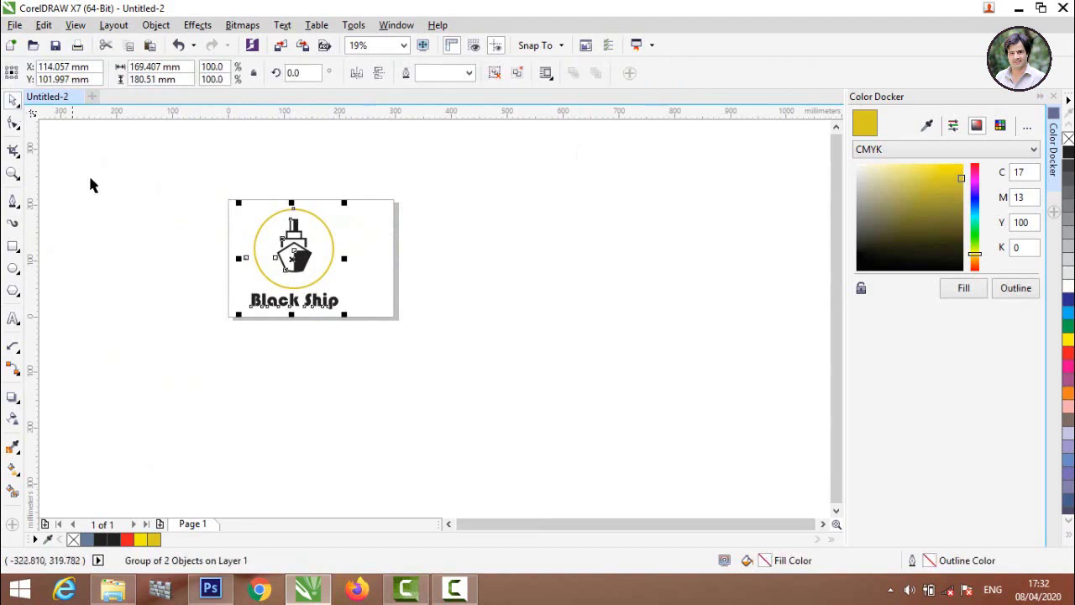
Export the logo to the Desktop as a transparent PNG named Untitled-33
left_click(15, 25)
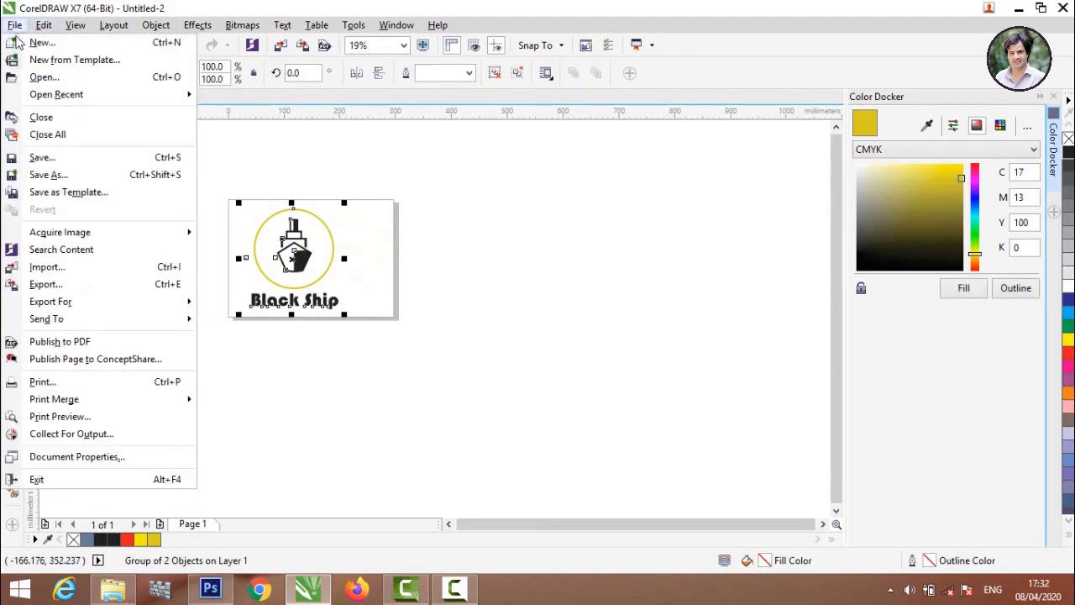
left_click(65, 289)
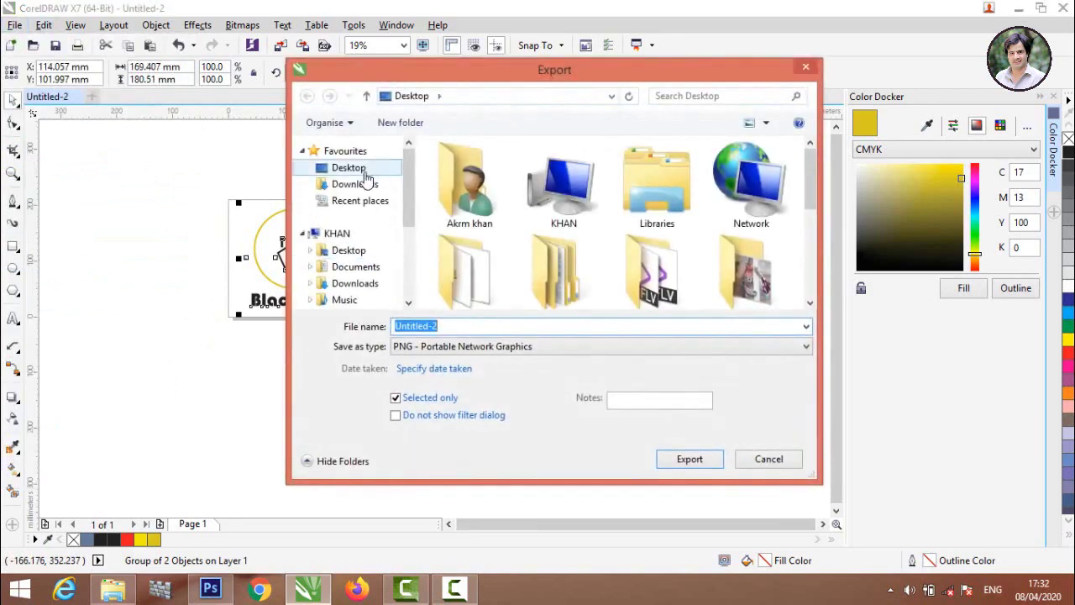
left_click(460, 327)
double_click(457, 326)
type("33")
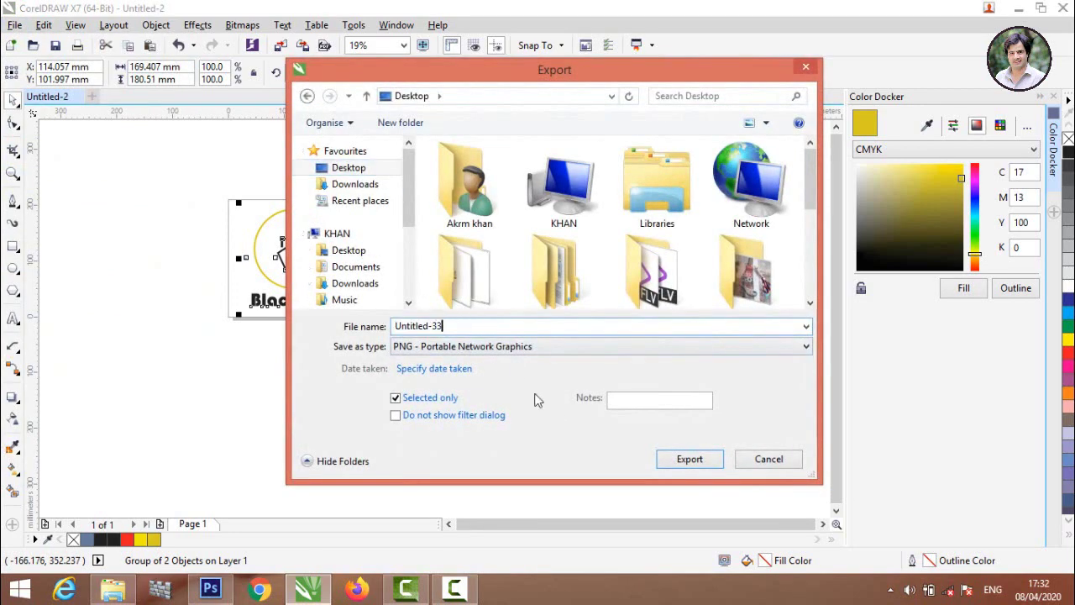
left_click(470, 346)
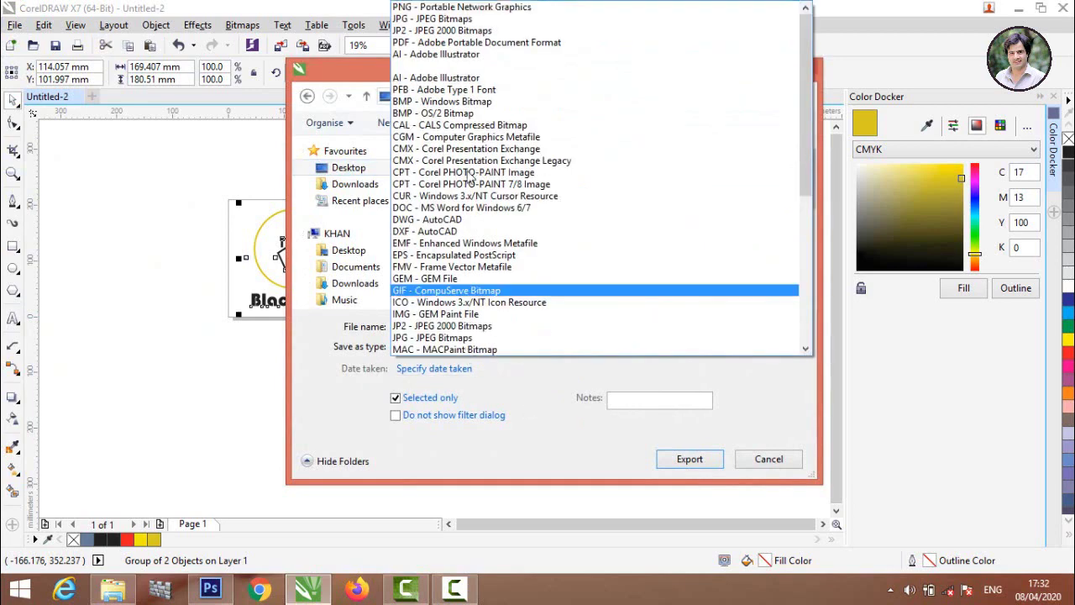
left_click(487, 7)
left_click(696, 461)
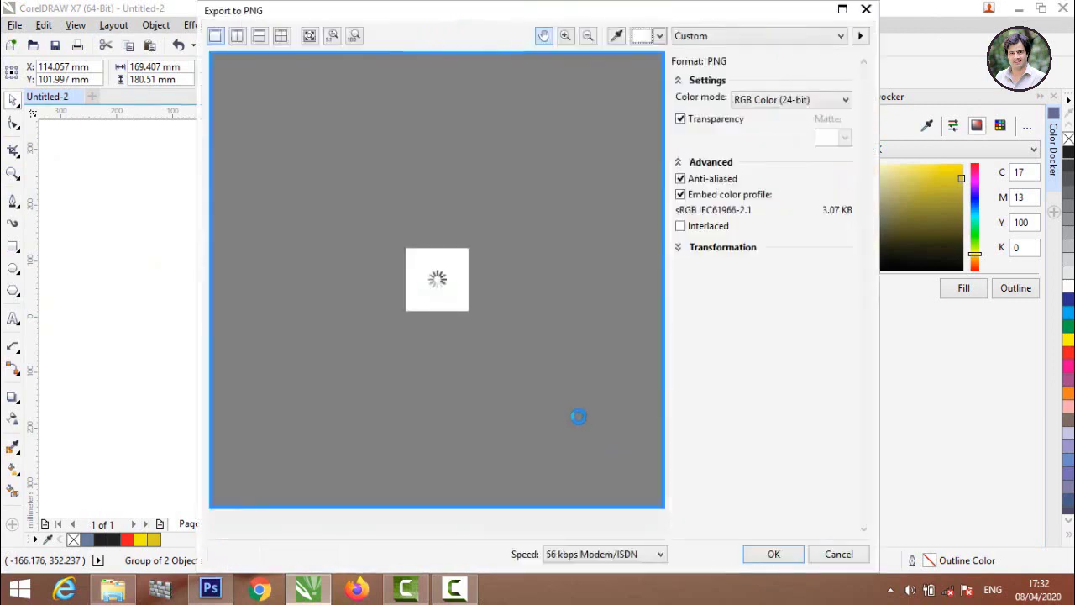
left_click(773, 554)
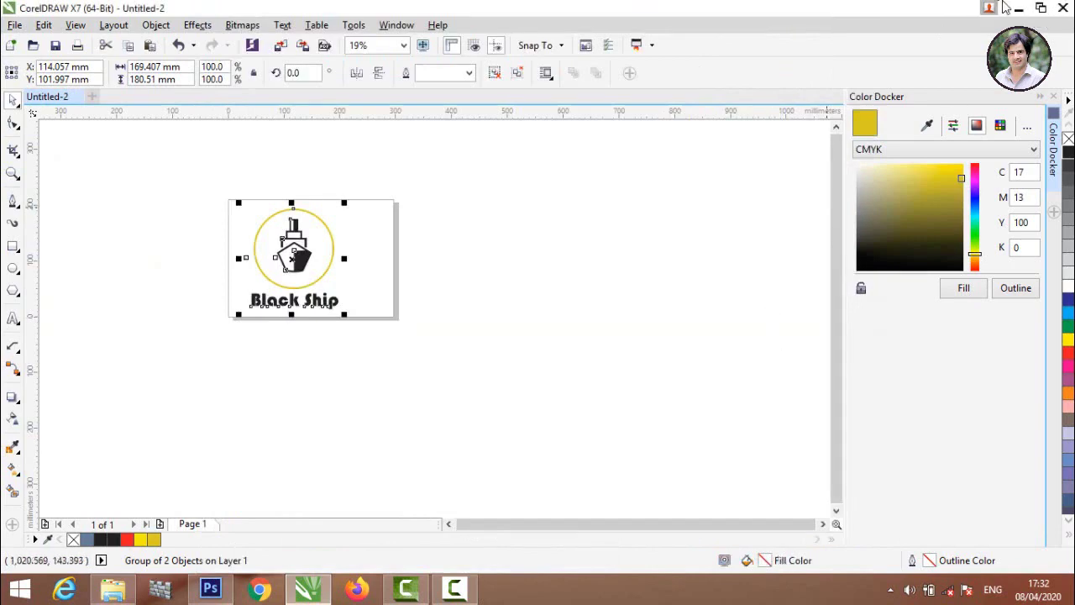
Open '01 Logo Mockup - by PuneDesign.psd' from the Logo Mockups - Paper Edition folder in Photoshop
left_click(1019, 9)
right_click(270, 199)
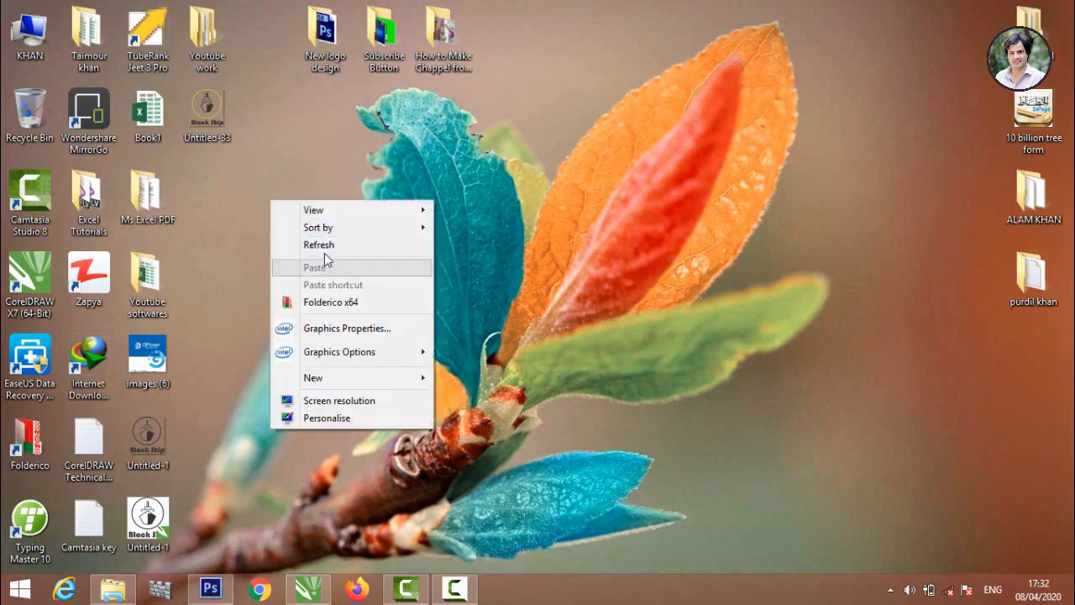
left_click(324, 245)
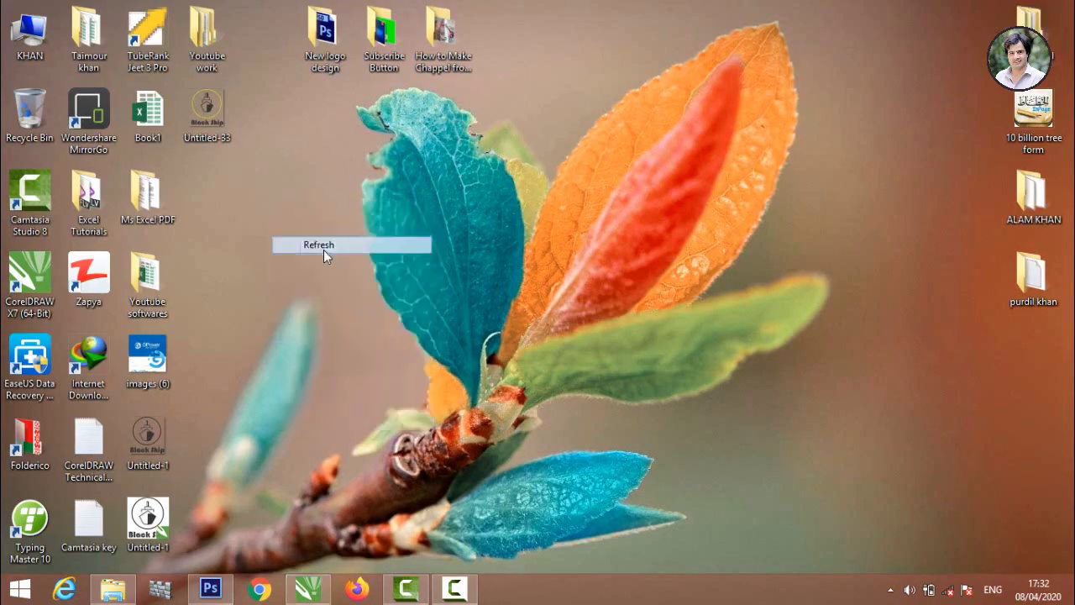
left_click(112, 588)
left_click(264, 190)
left_click_drag(259, 254, 270, 362)
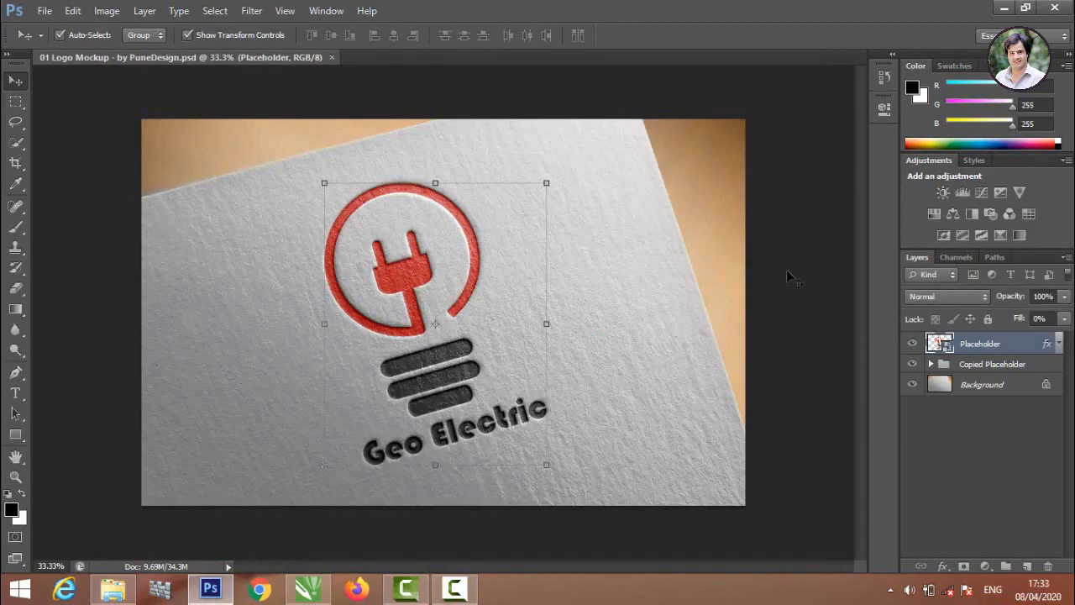
Place Untitled-33 into the Placeholder smart object and delete the Geo Electric layer JJJJ
double_click(938, 344)
left_click(542, 254)
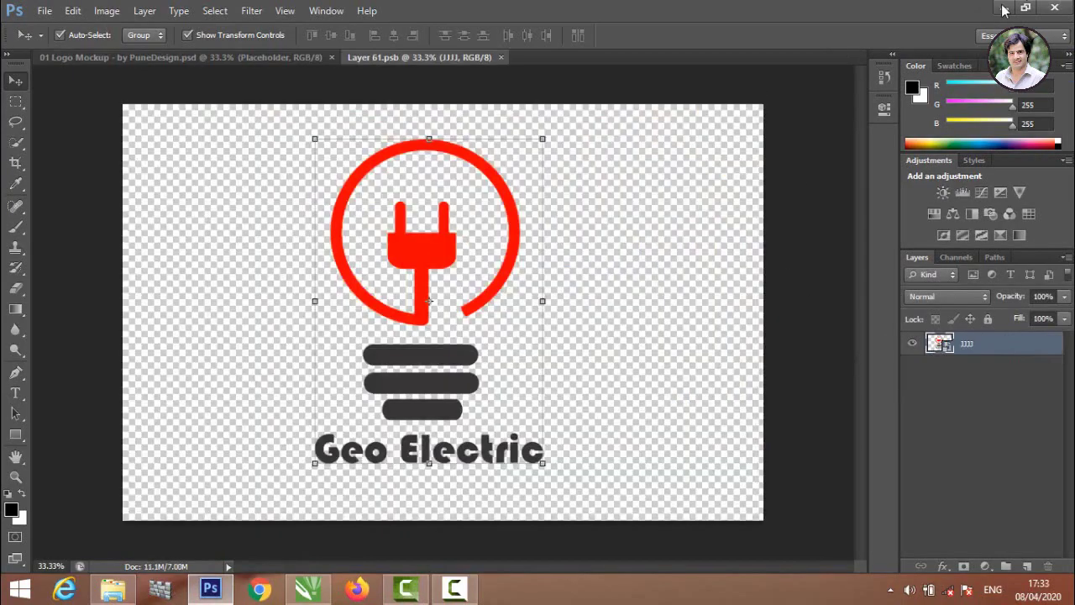
left_click(1003, 8)
left_click(1006, 8)
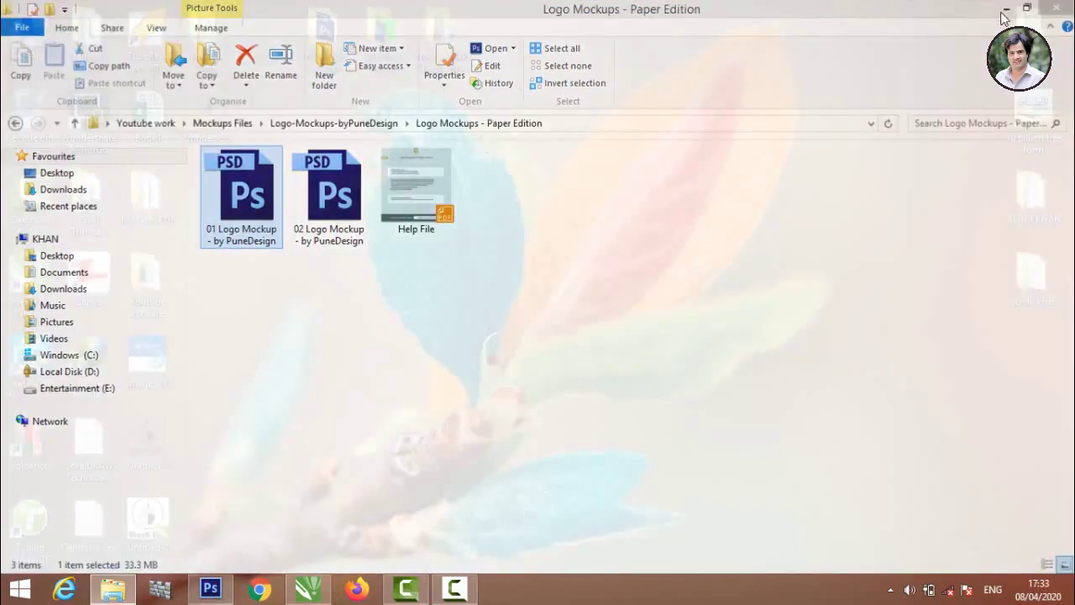
left_click_drag(207, 112, 235, 193)
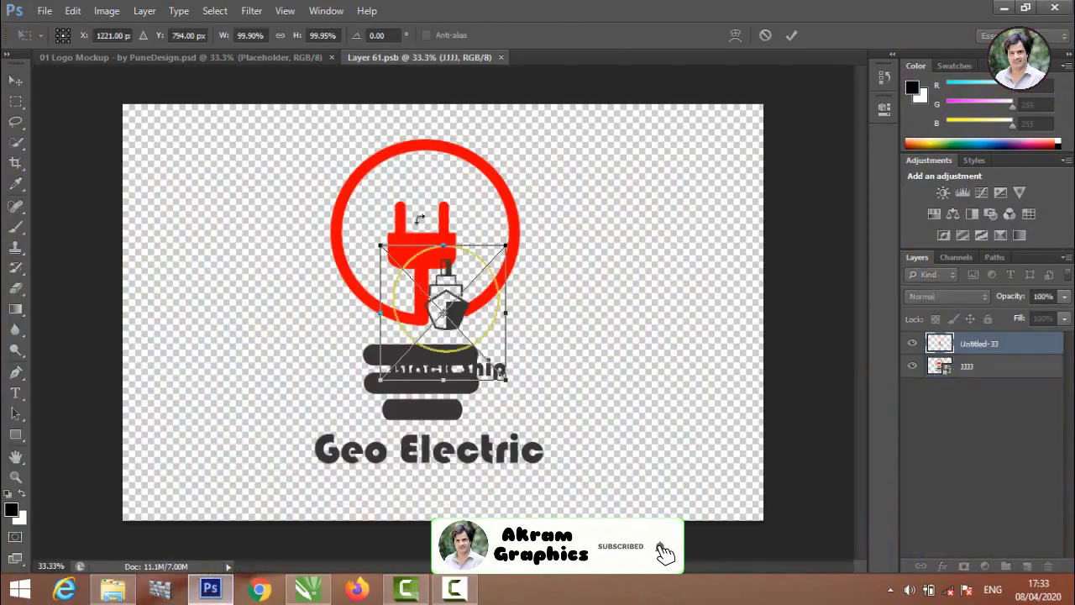
left_click(793, 35)
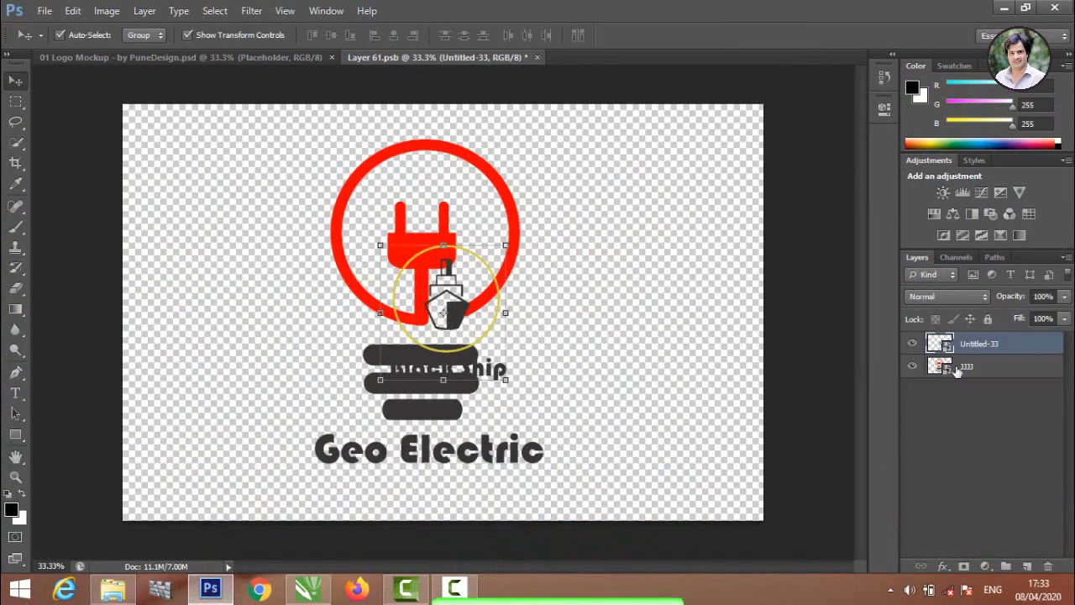
right_click(969, 368)
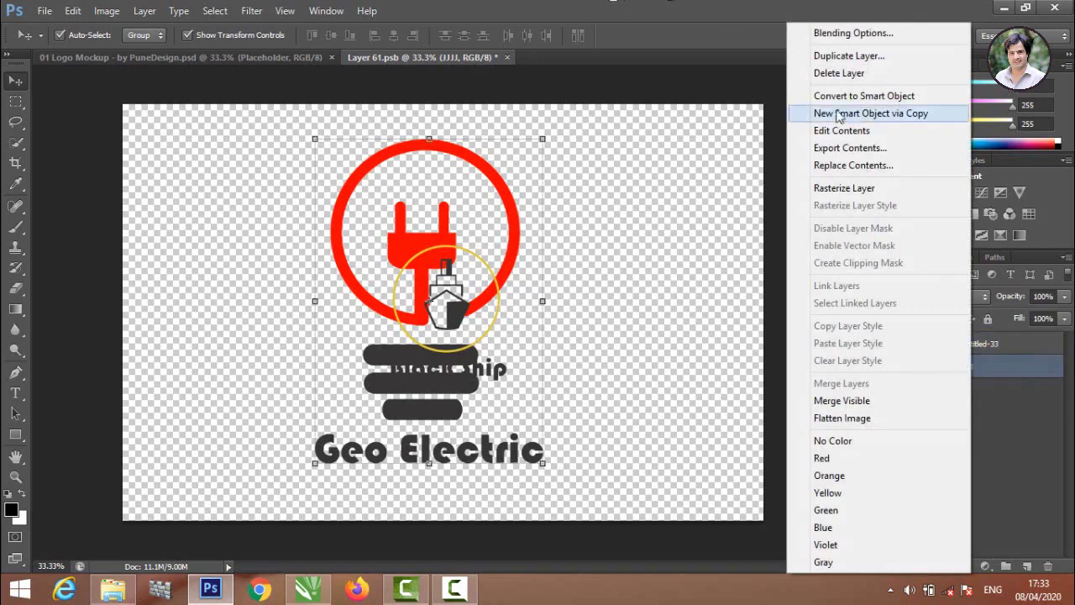
left_click(839, 73)
left_click(417, 214)
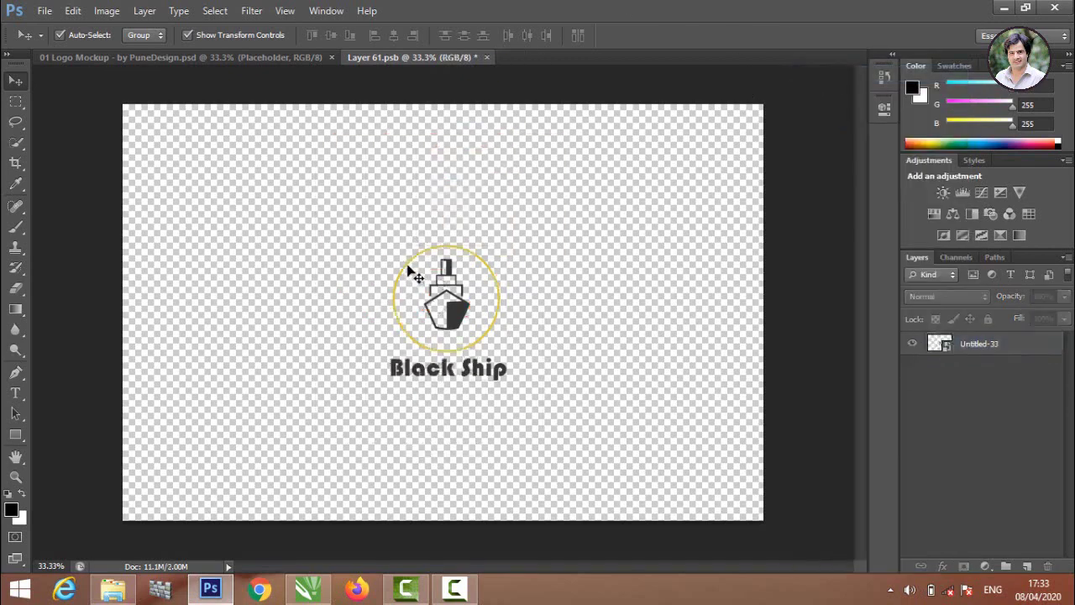
Enlarge the Black Ship logo to fill the canvas and save the placeholder .psb
left_click(428, 307)
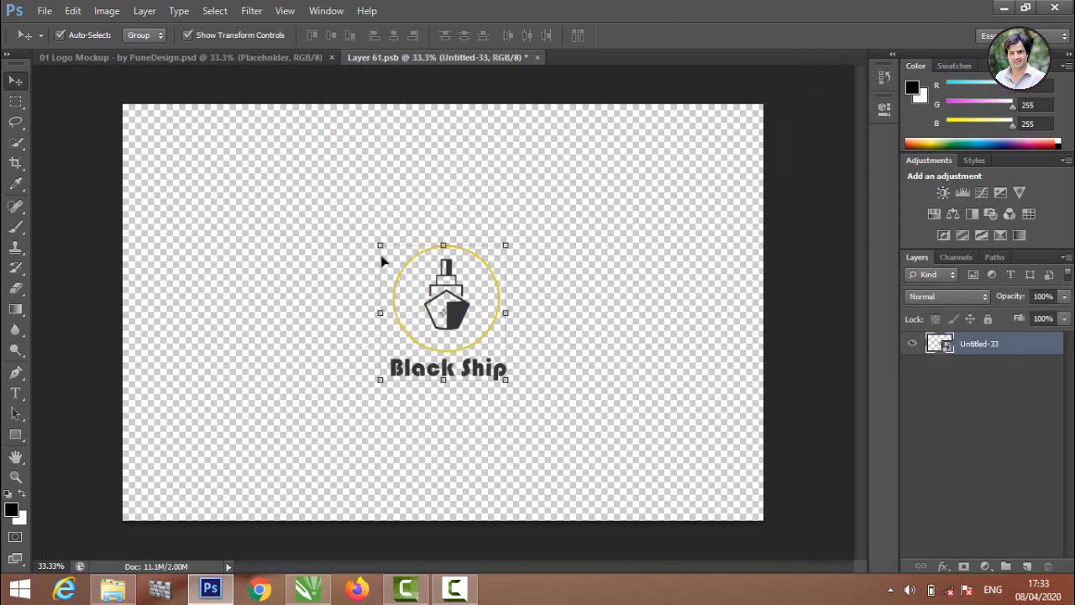
left_click_drag(375, 239, 271, 148)
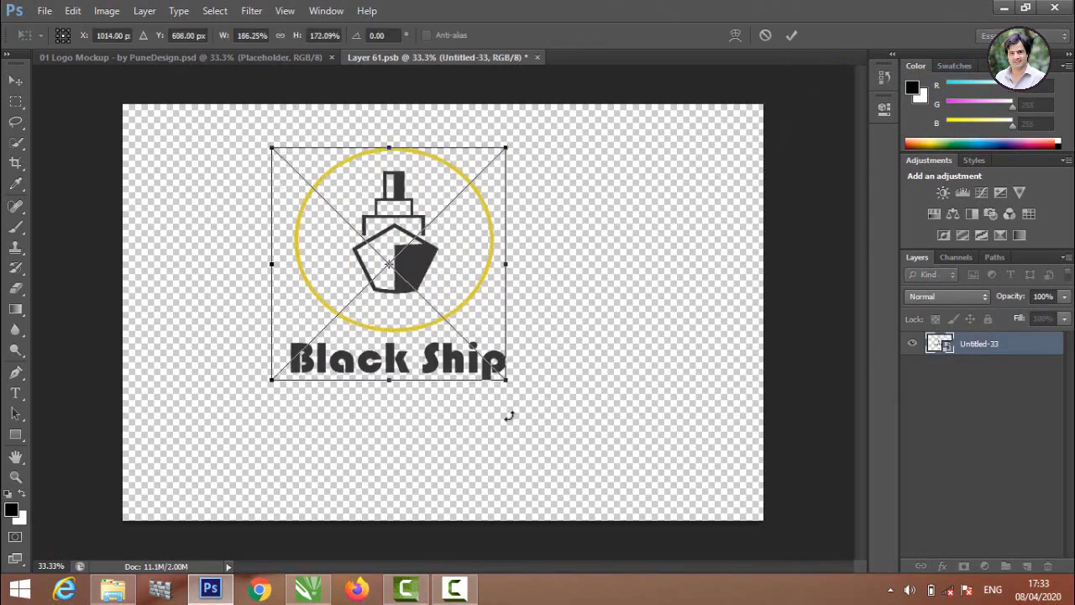
left_click_drag(506, 381, 564, 455)
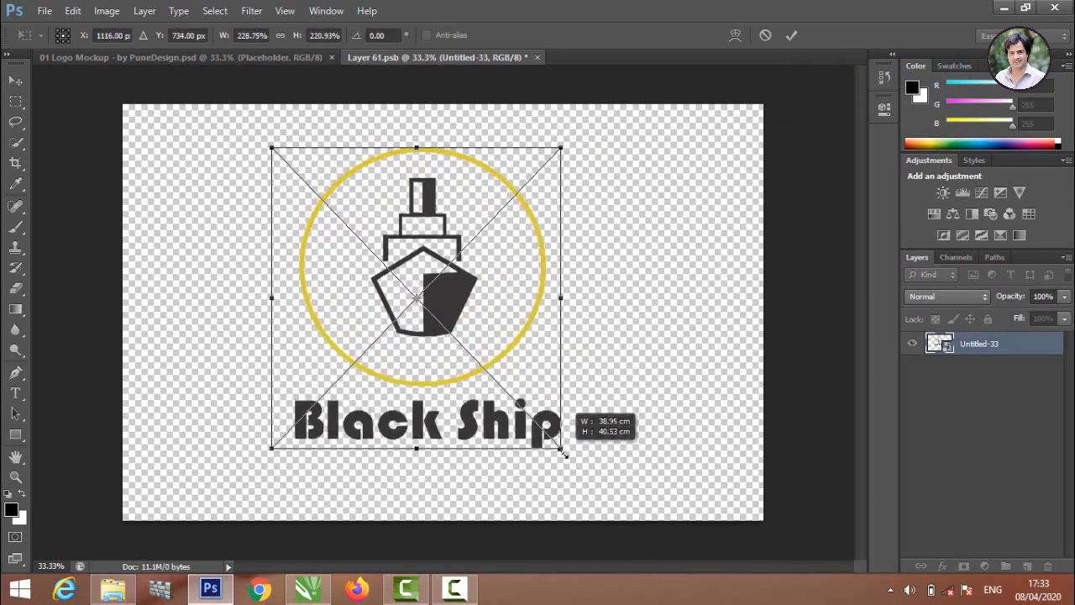
left_click(789, 36)
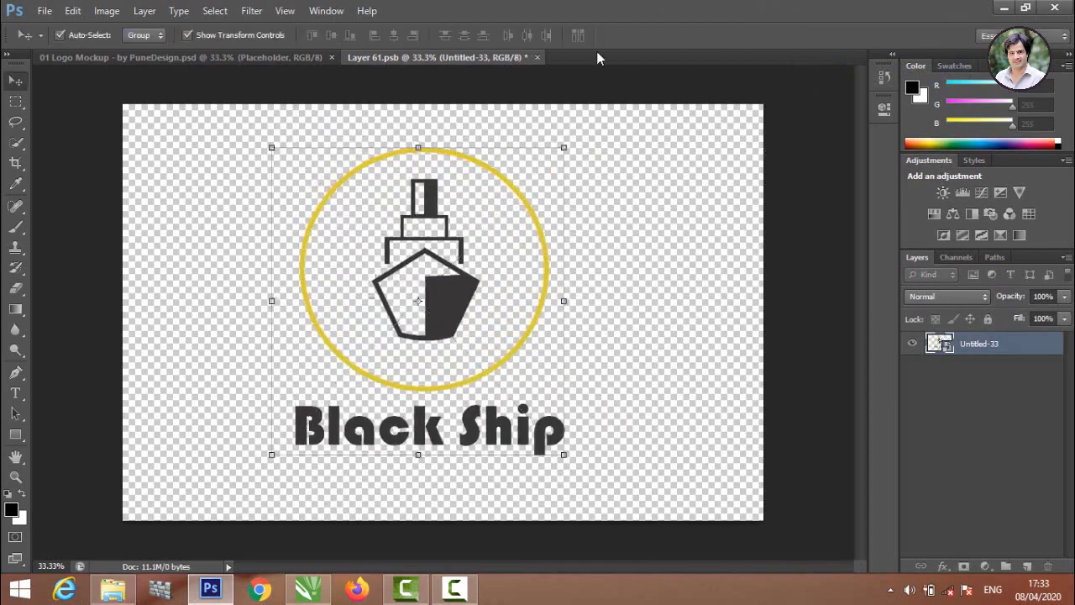
left_click(537, 57)
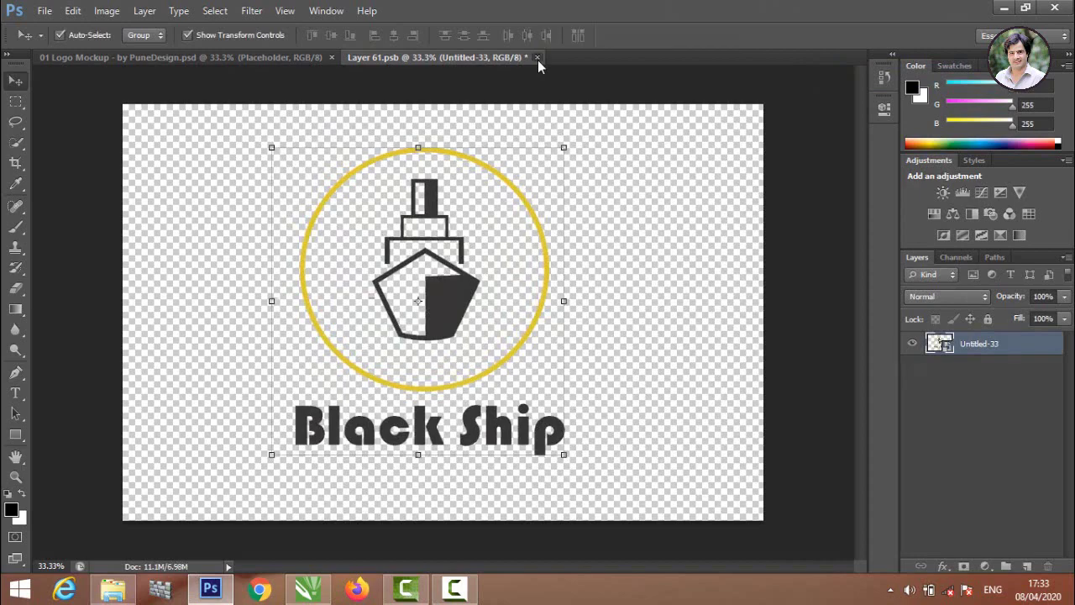
left_click(406, 212)
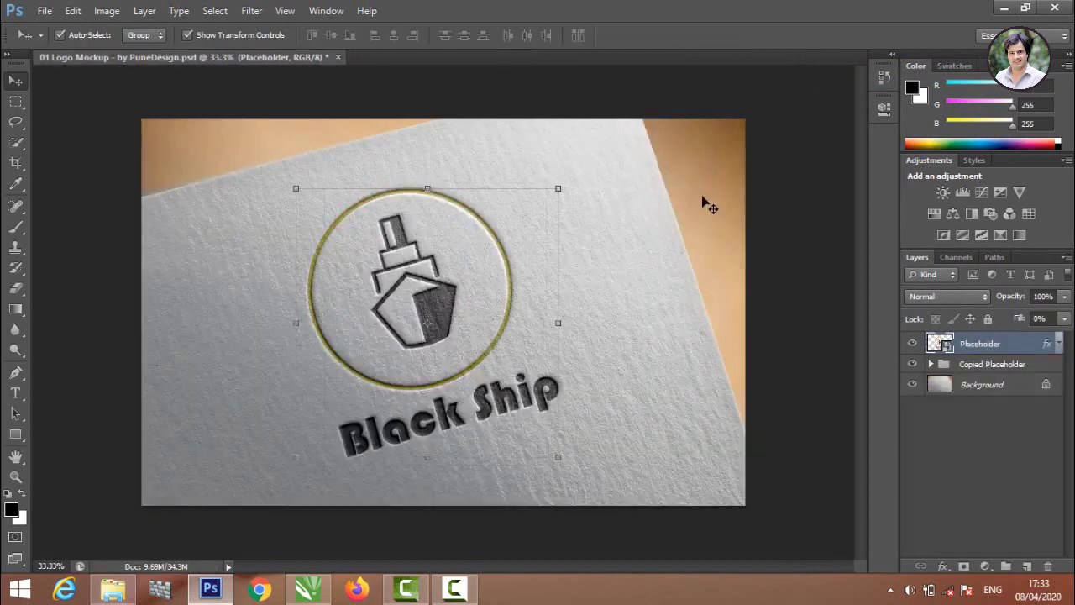
left_click(812, 176)
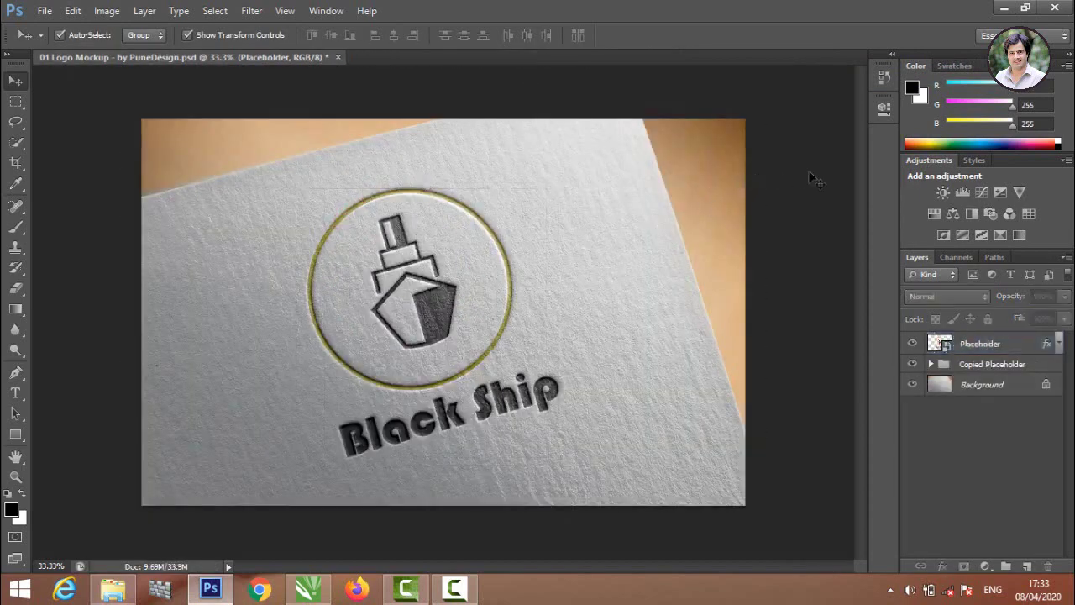